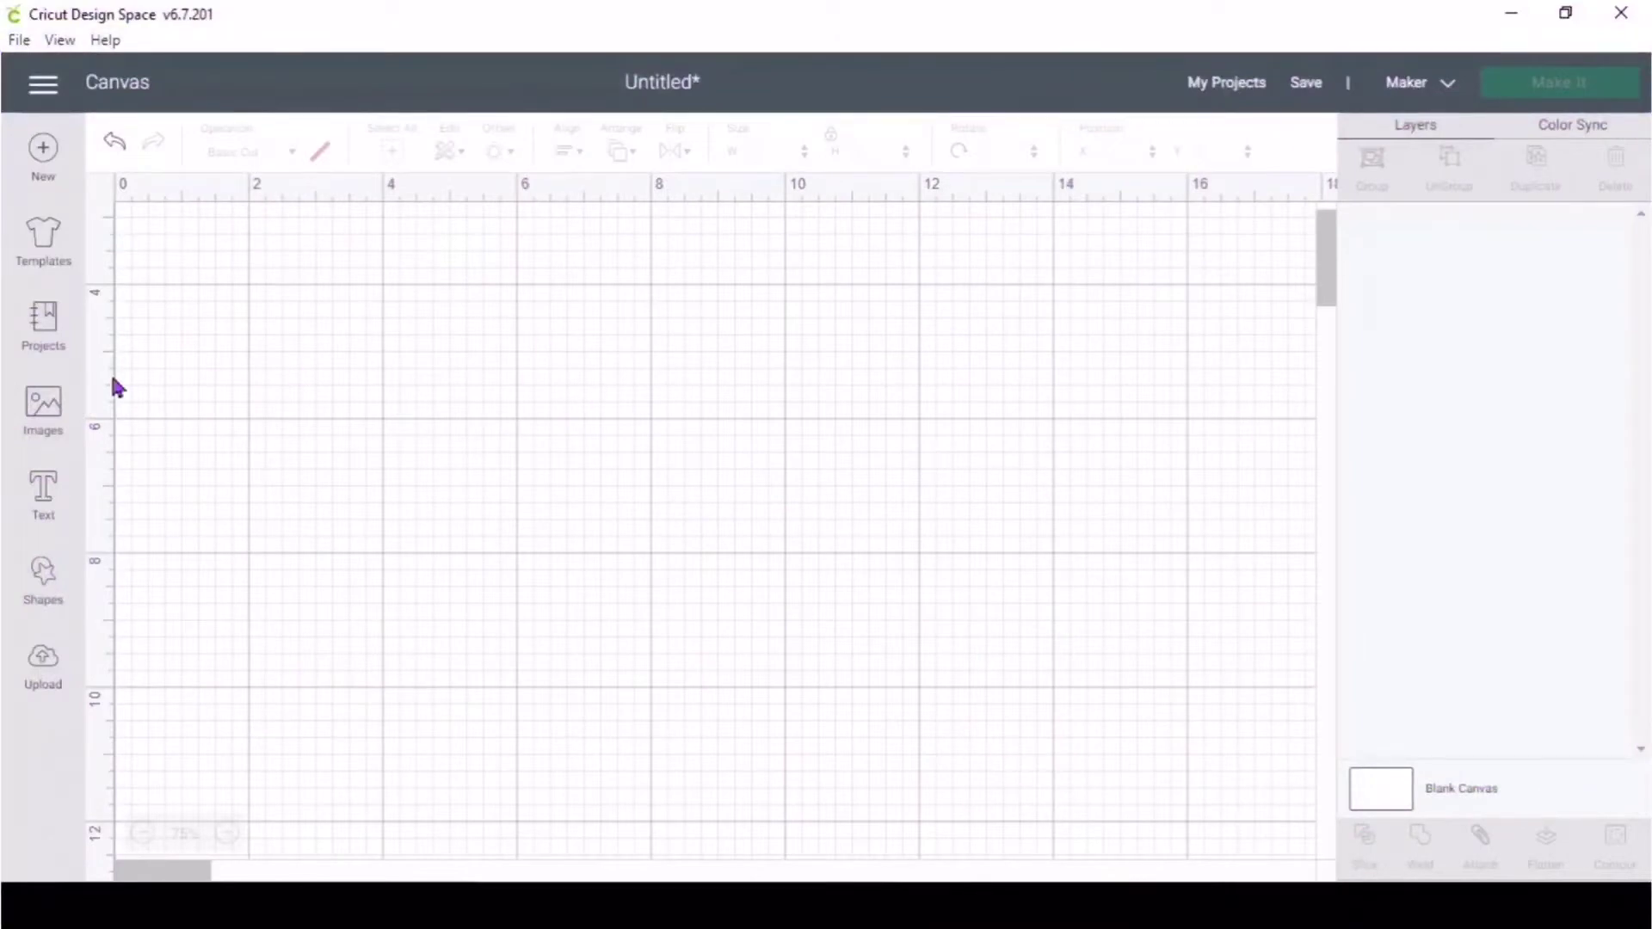
- Add 'MOM' text in Arial Black and enlarge it across the lower canvas
left_click(41, 511)
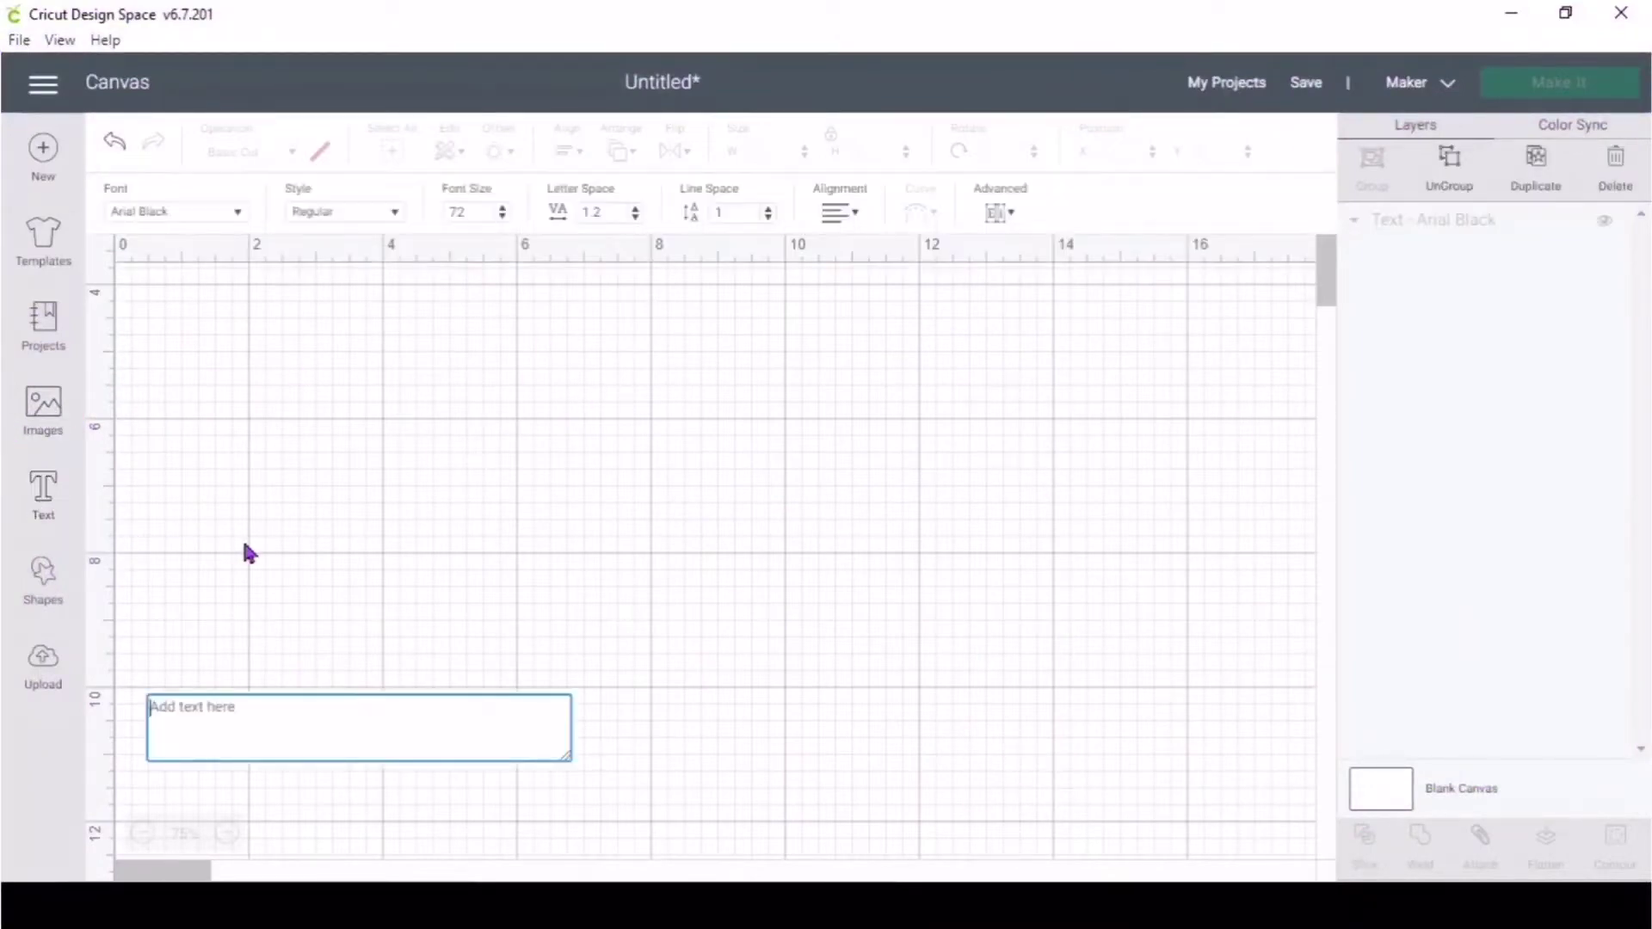
type("MOM")
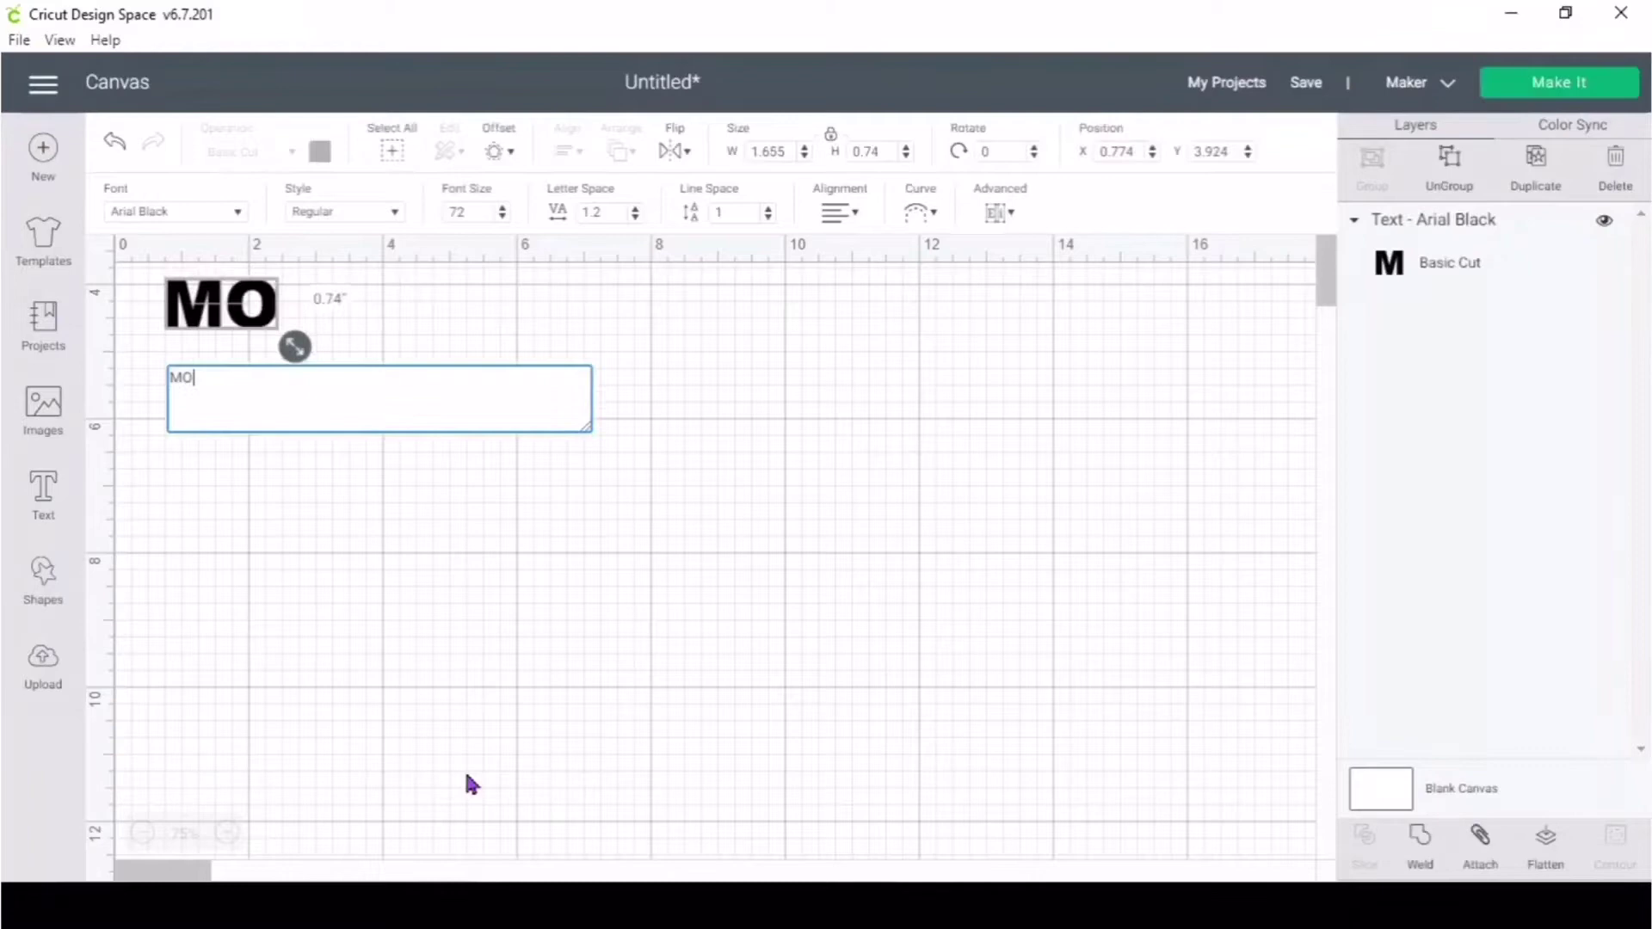
left_click(437, 609)
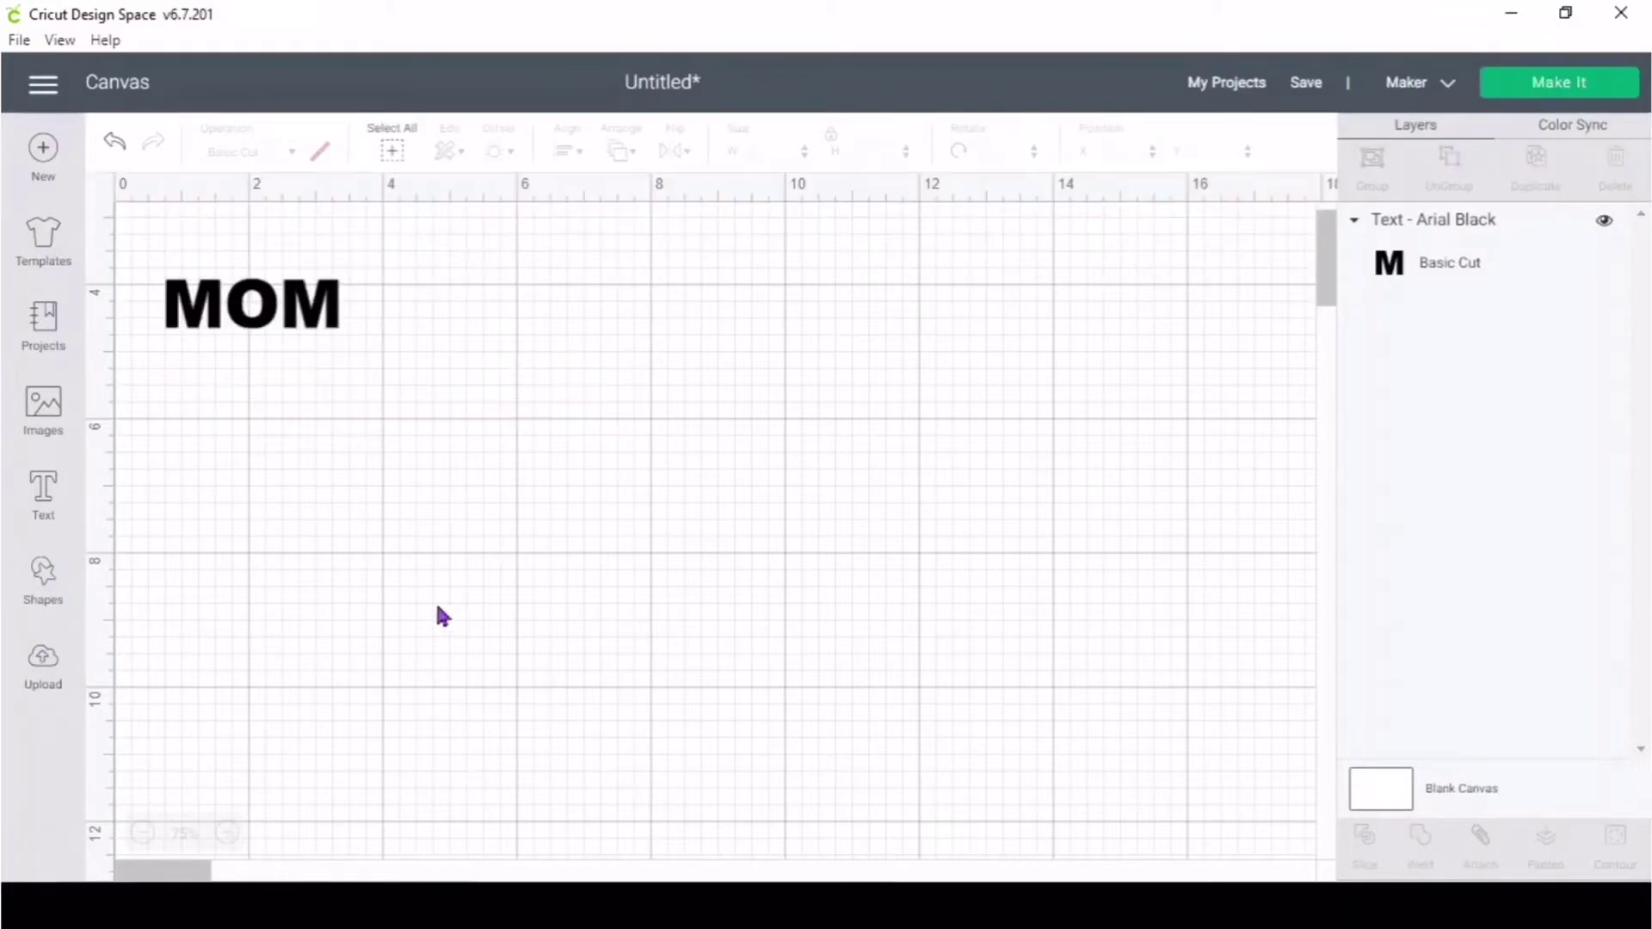
left_click(314, 325)
left_click_drag(355, 352, 818, 498)
left_click_drag(800, 271, 895, 439)
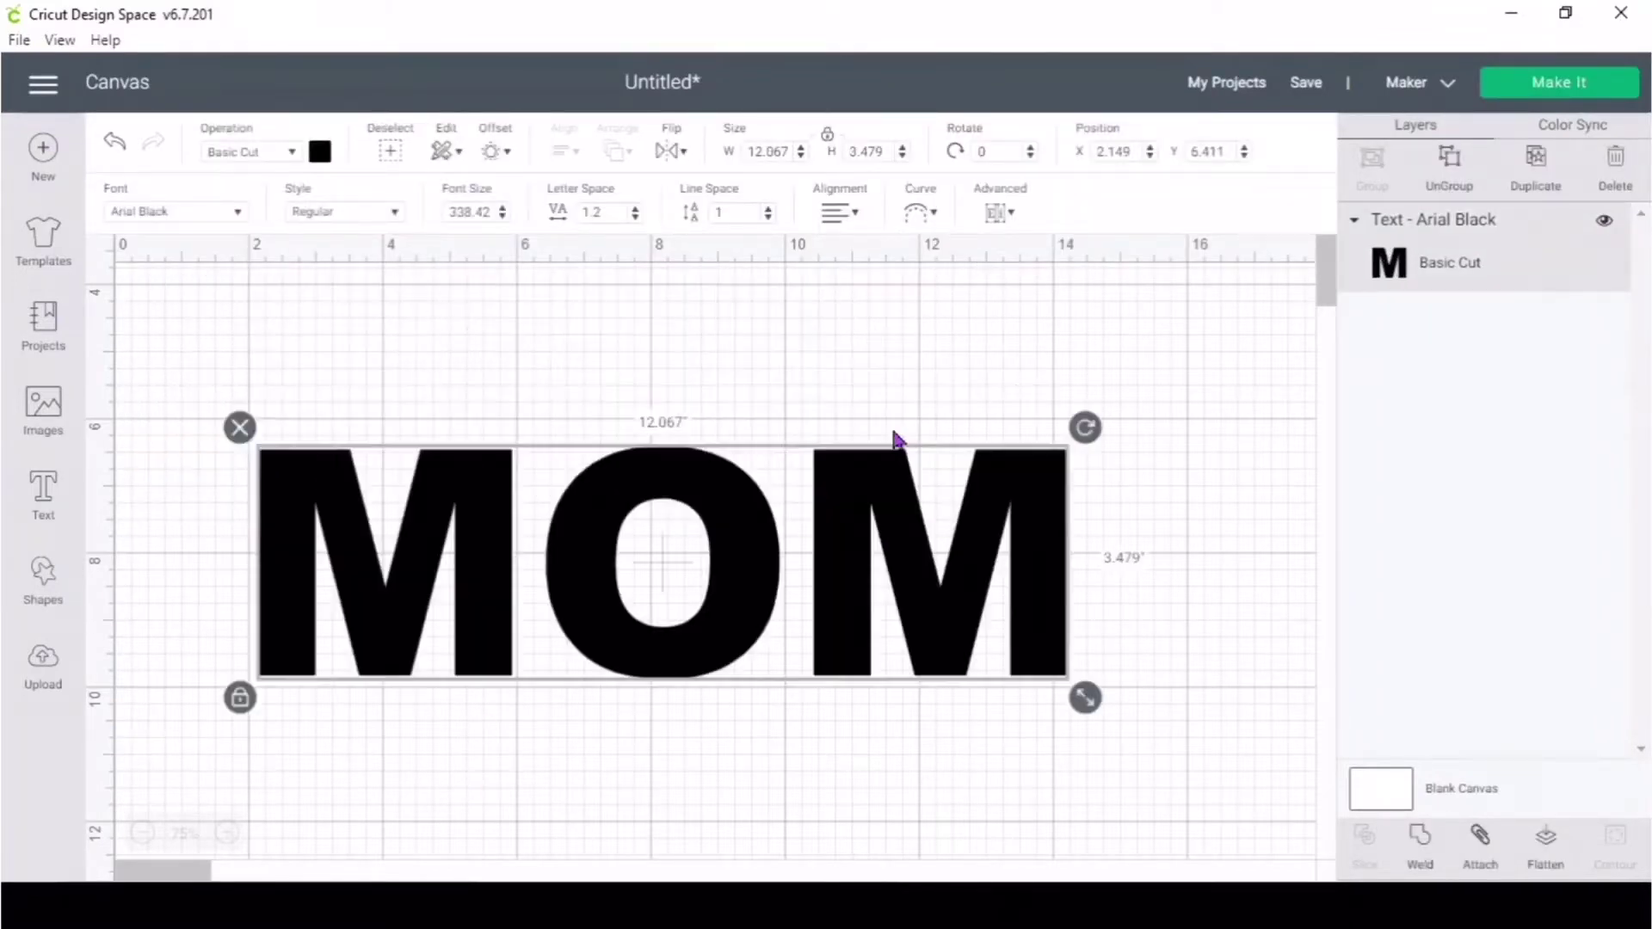
- Tighten MOM's letter spacing to 0.7 and enlarge it to about 14.358 in wide
left_click(636, 217)
left_click(636, 216)
left_click(636, 217)
left_click(636, 217)
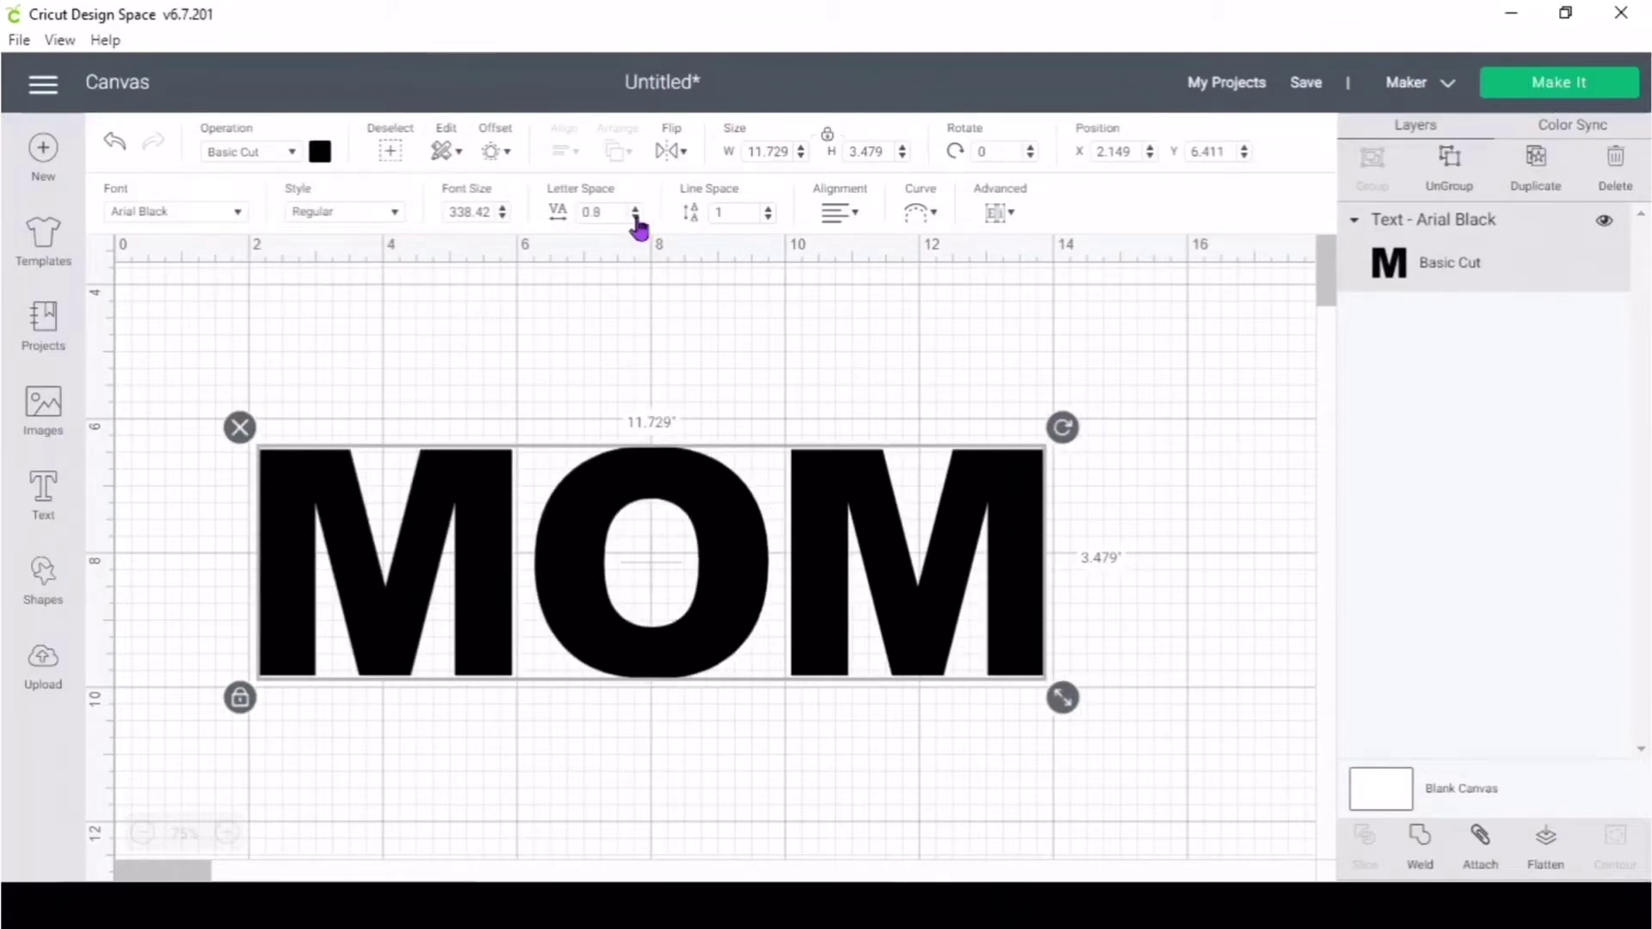
left_click(636, 217)
left_click_drag(994, 574, 959, 553)
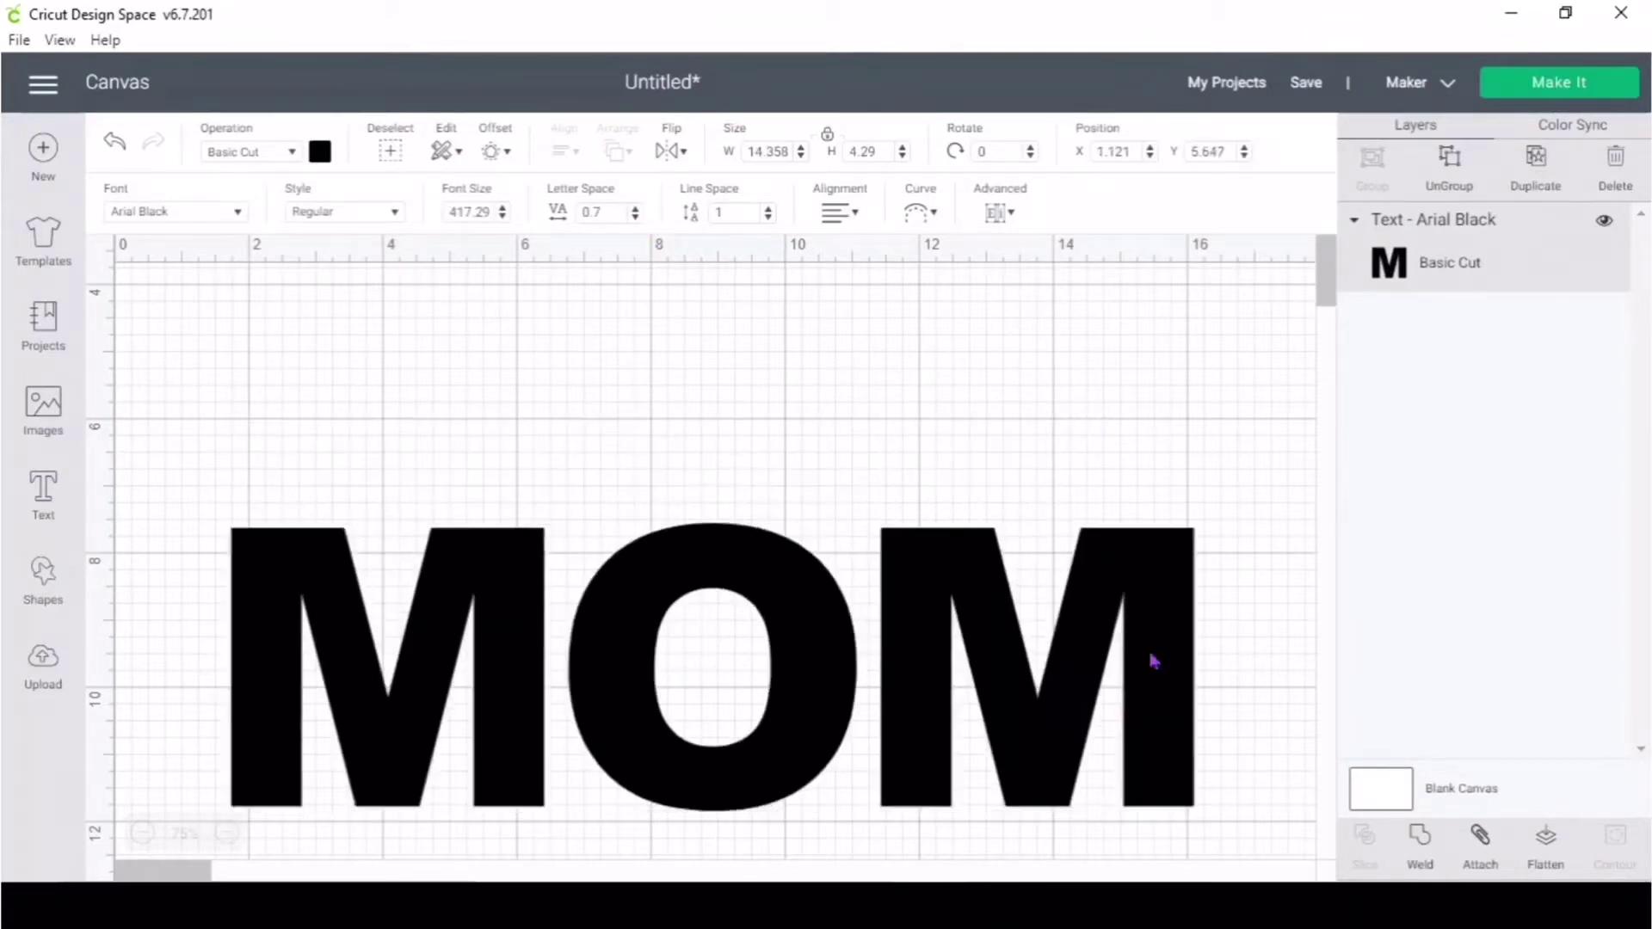
- Add a second text box with the two names, placed above MOM
left_click(41, 502)
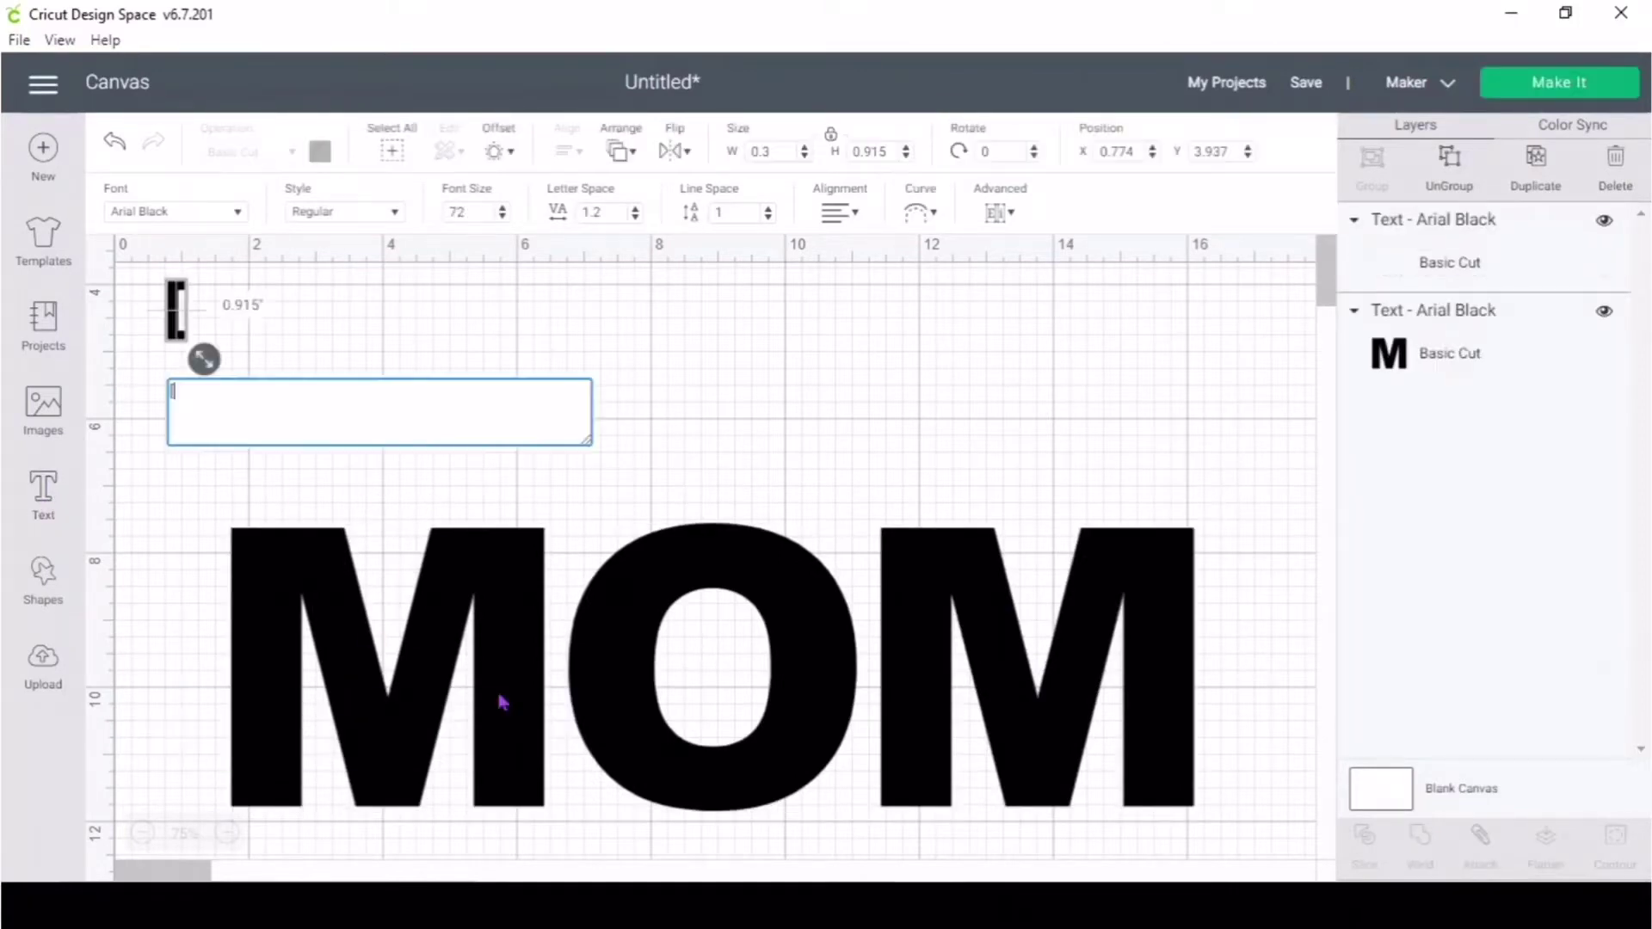
type("[Ju")
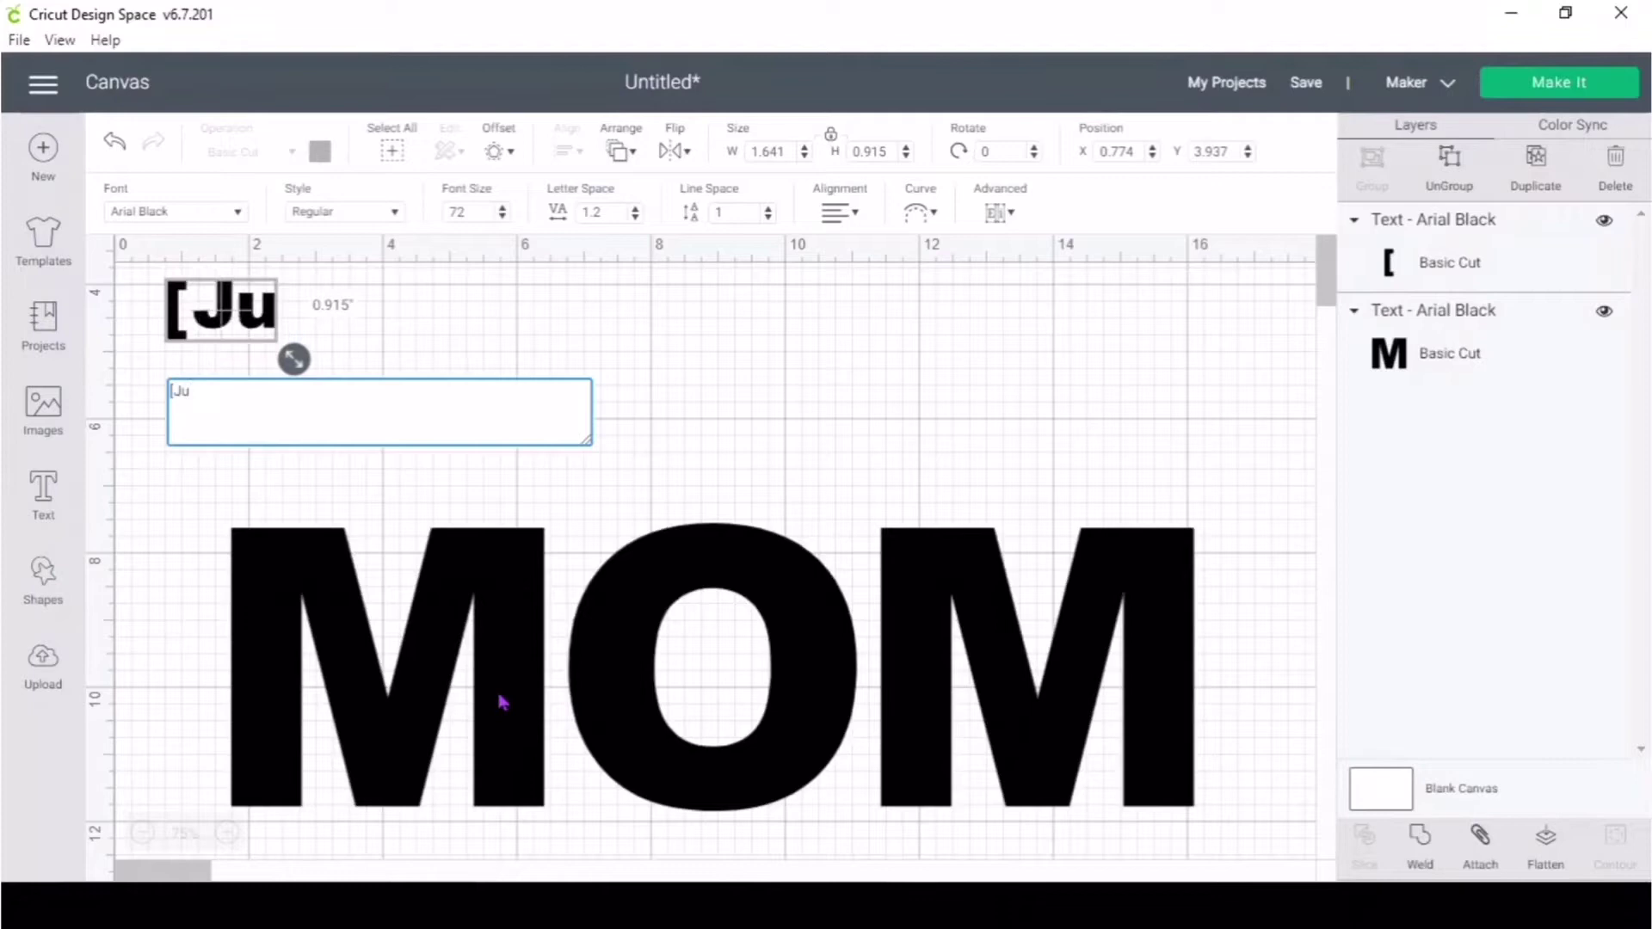
type("lian")
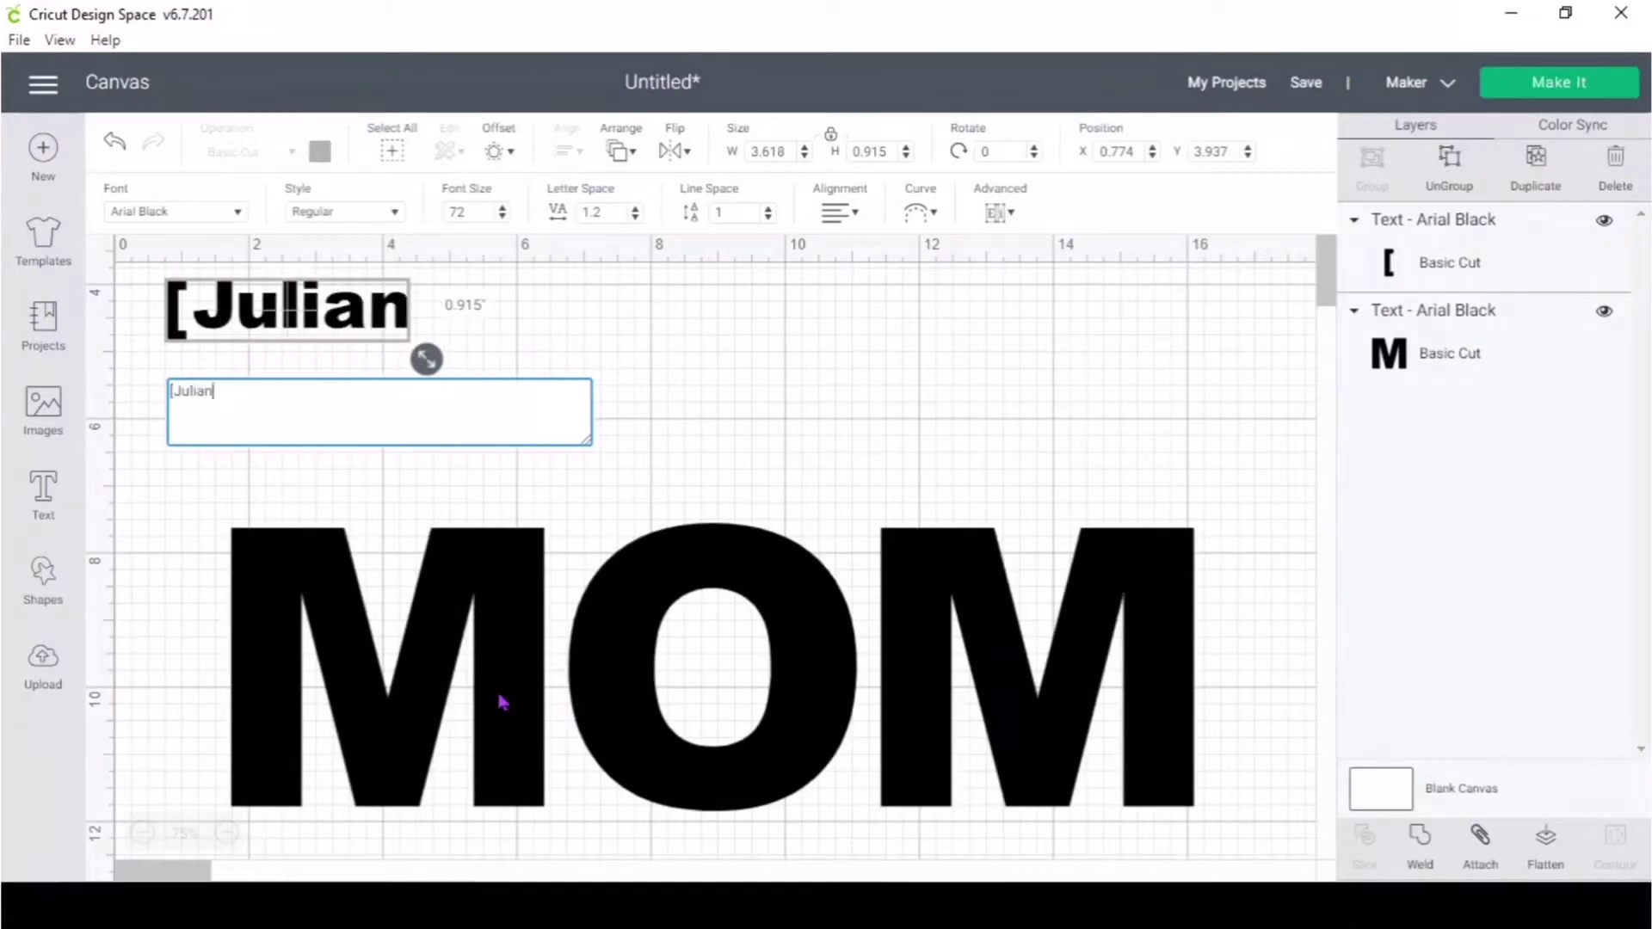
type("_Belle")
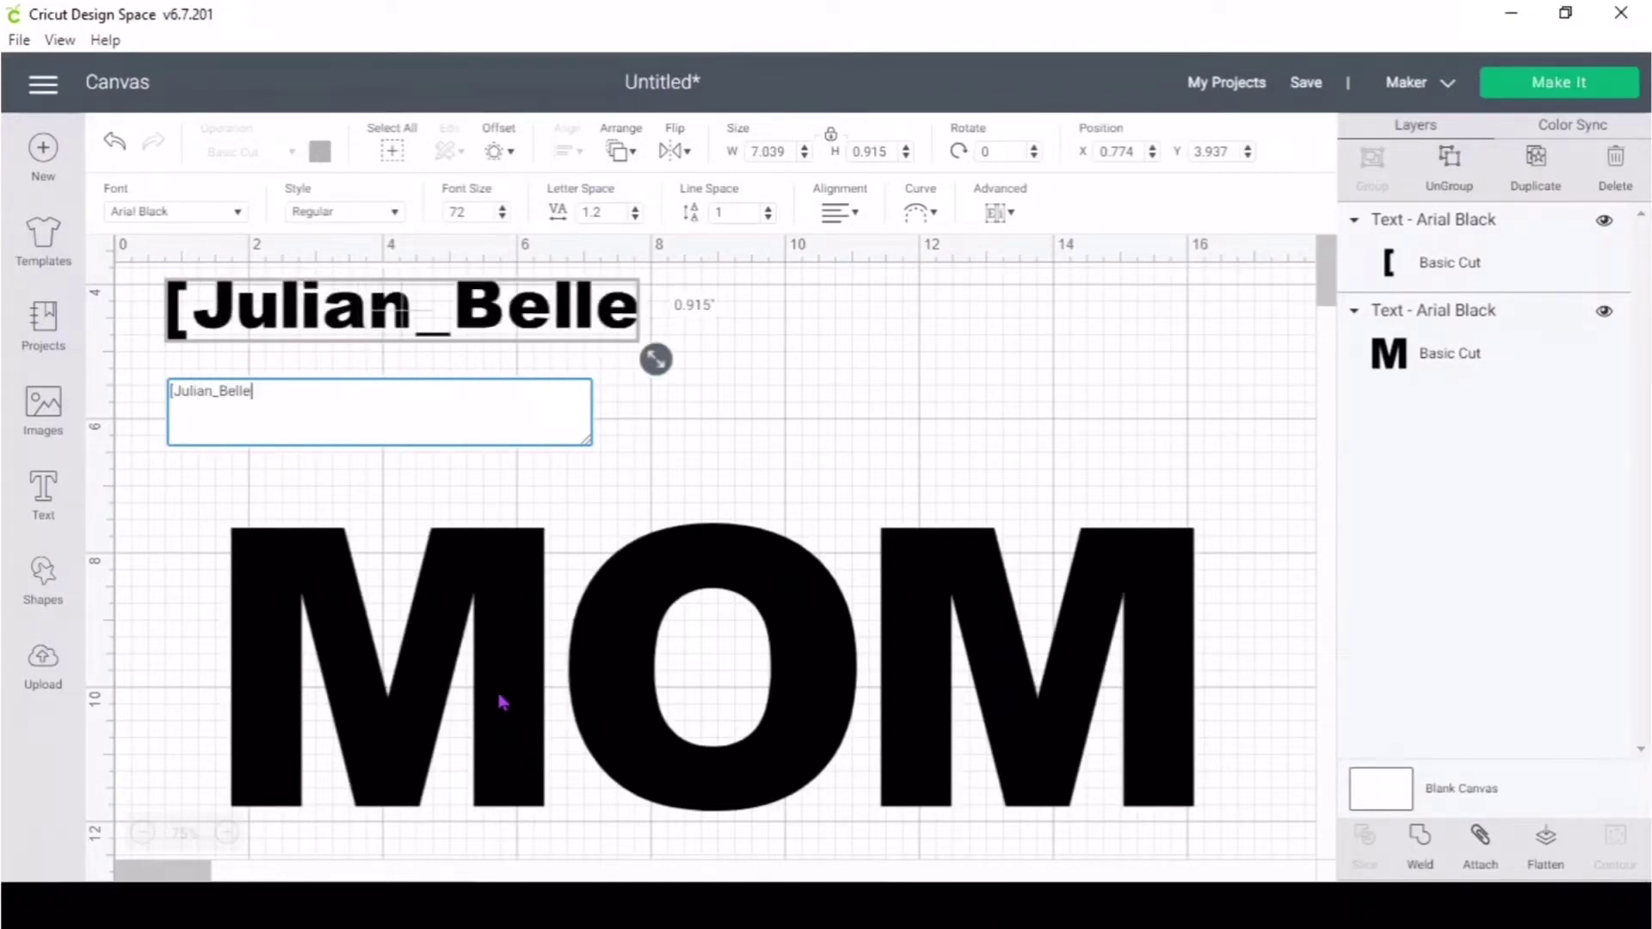
type("]")
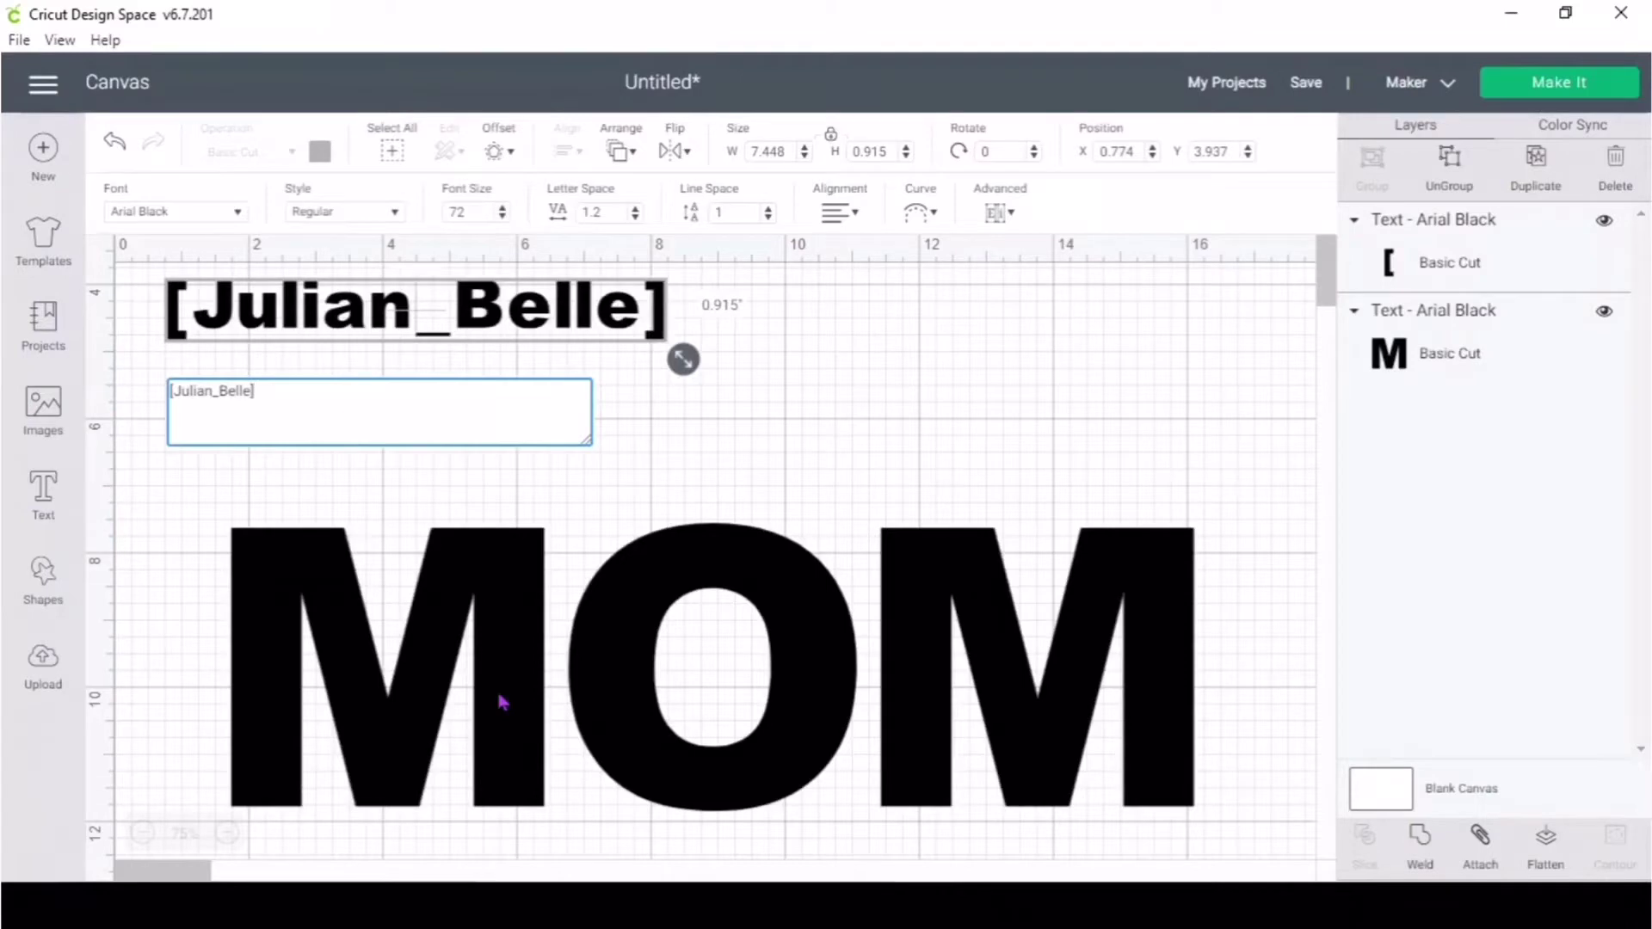
left_click(1027, 480)
left_click_drag(300, 327, 742, 409)
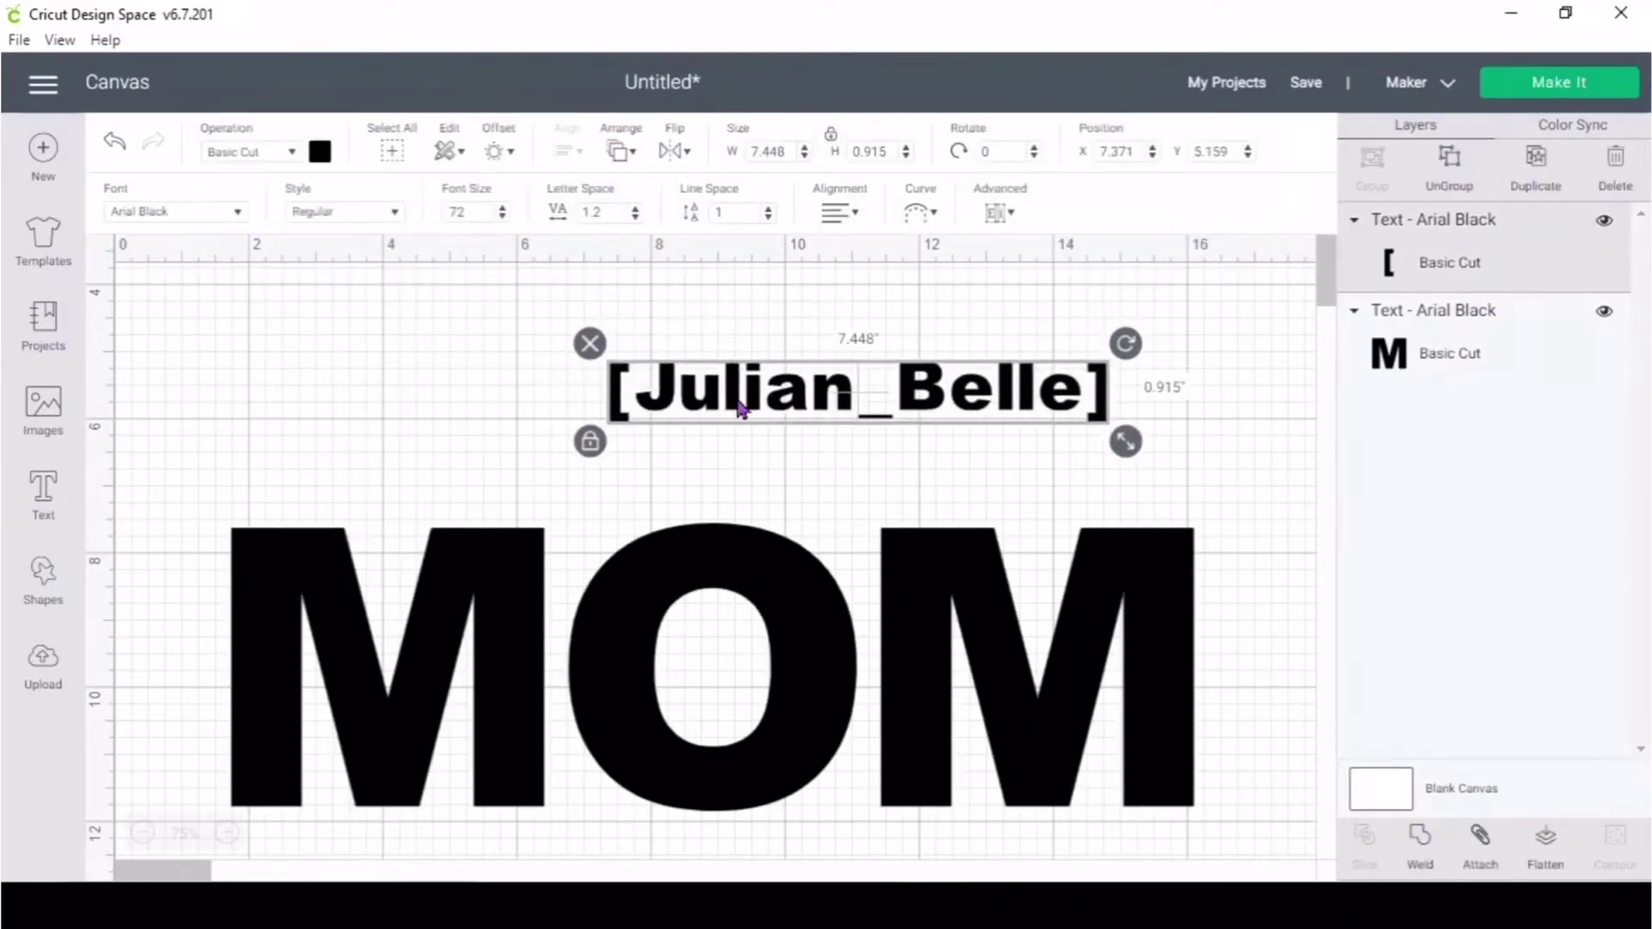
- Change the name line to the I Love Glitter script font and shift it left
left_click(222, 217)
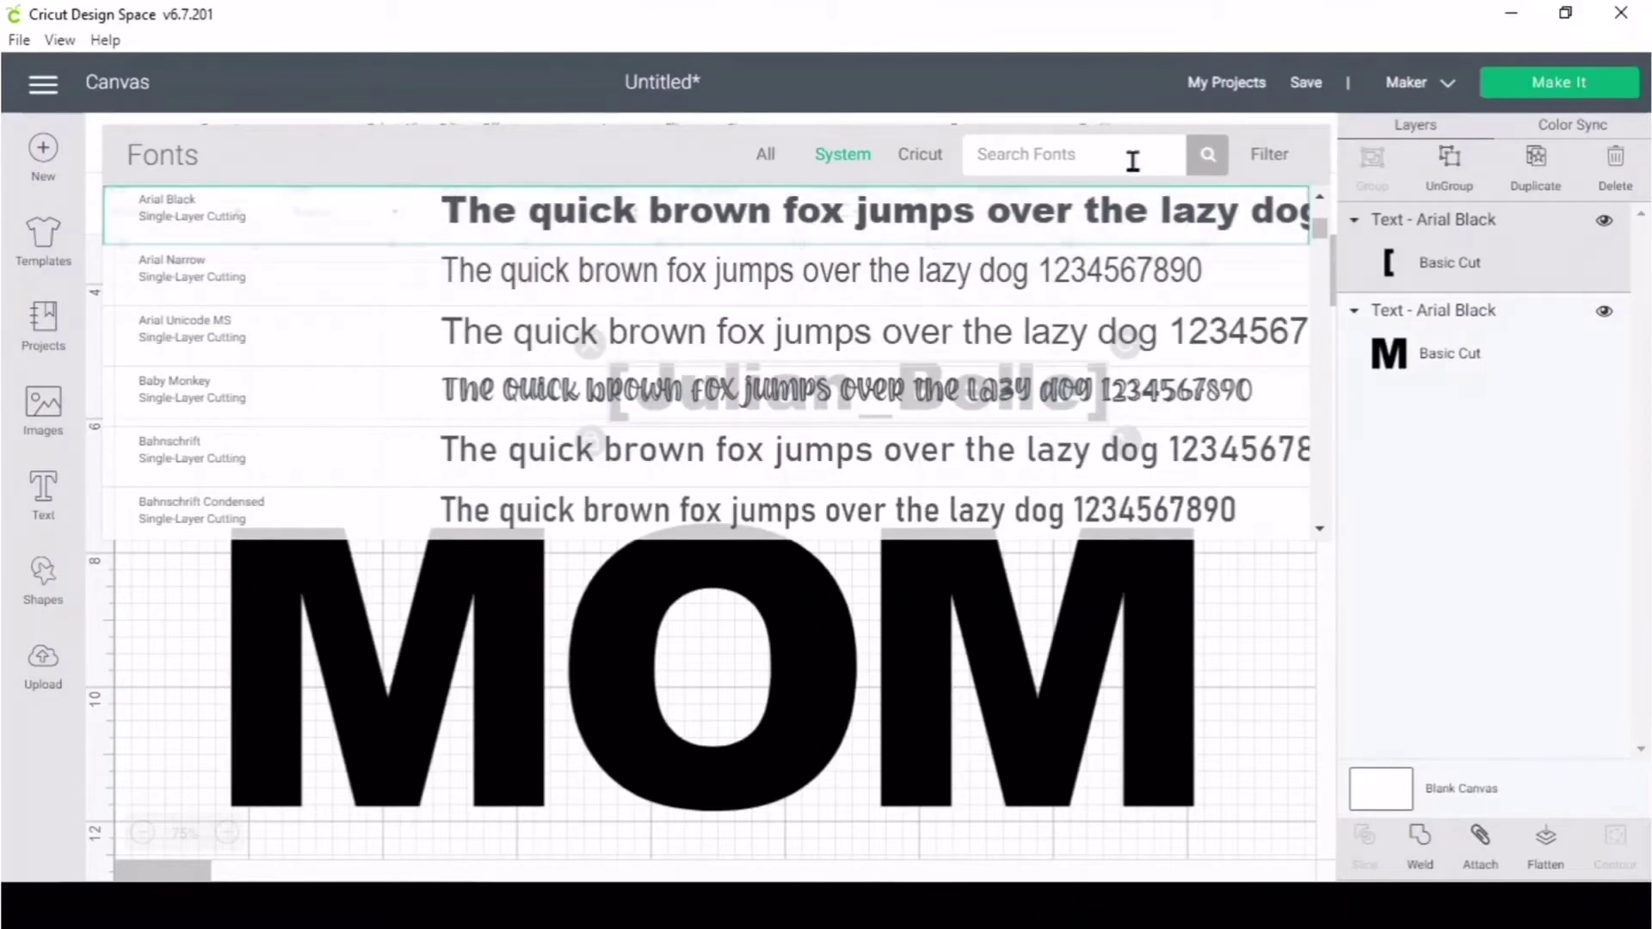
type("i love glitter")
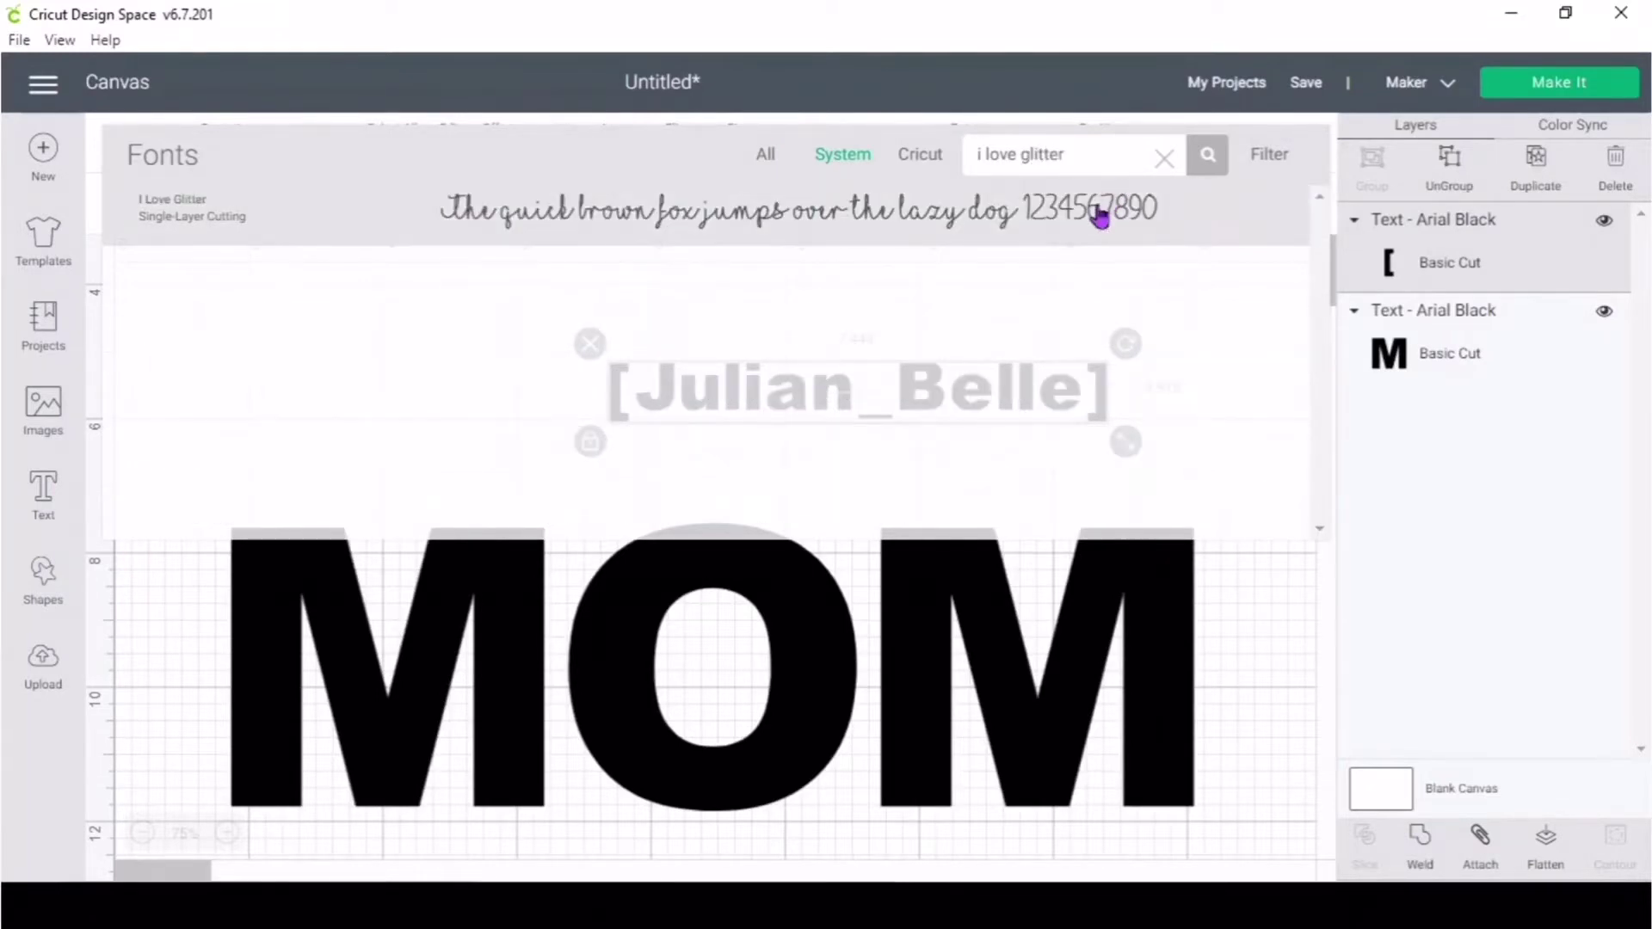
left_click(1104, 215)
left_click_drag(1231, 390, 892, 383)
- Zoom in on the name line and tighten its letter spacing to -0.5
left_click(226, 833)
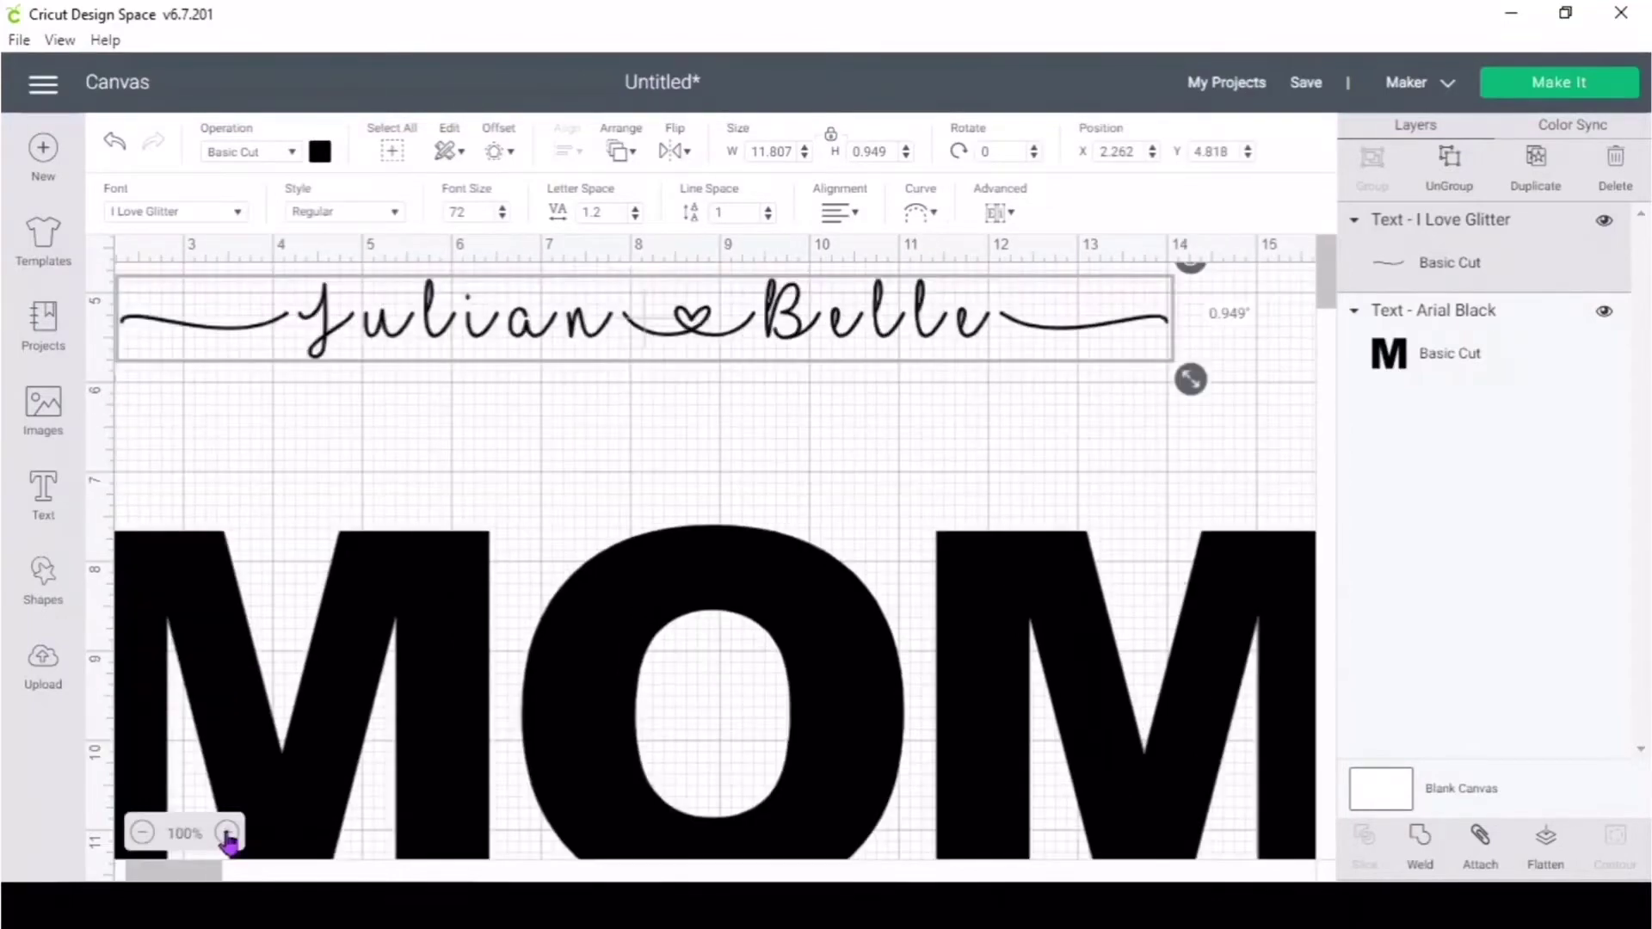
left_click(226, 833)
left_click(227, 833)
left_click(758, 324)
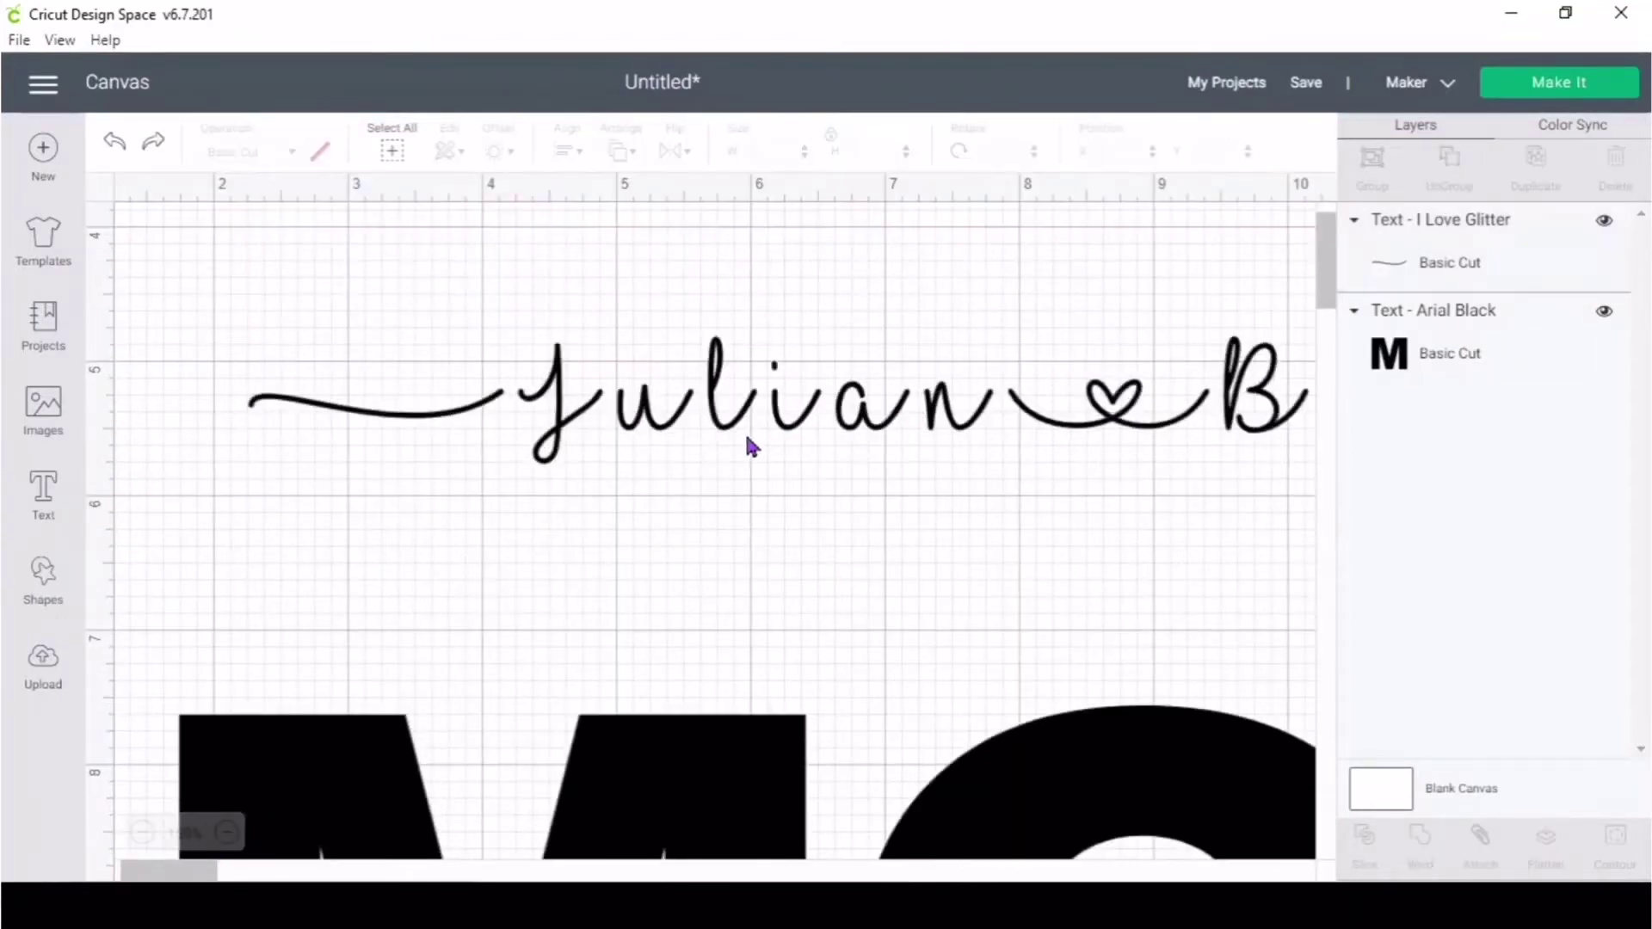
left_click_drag(747, 439, 571, 451)
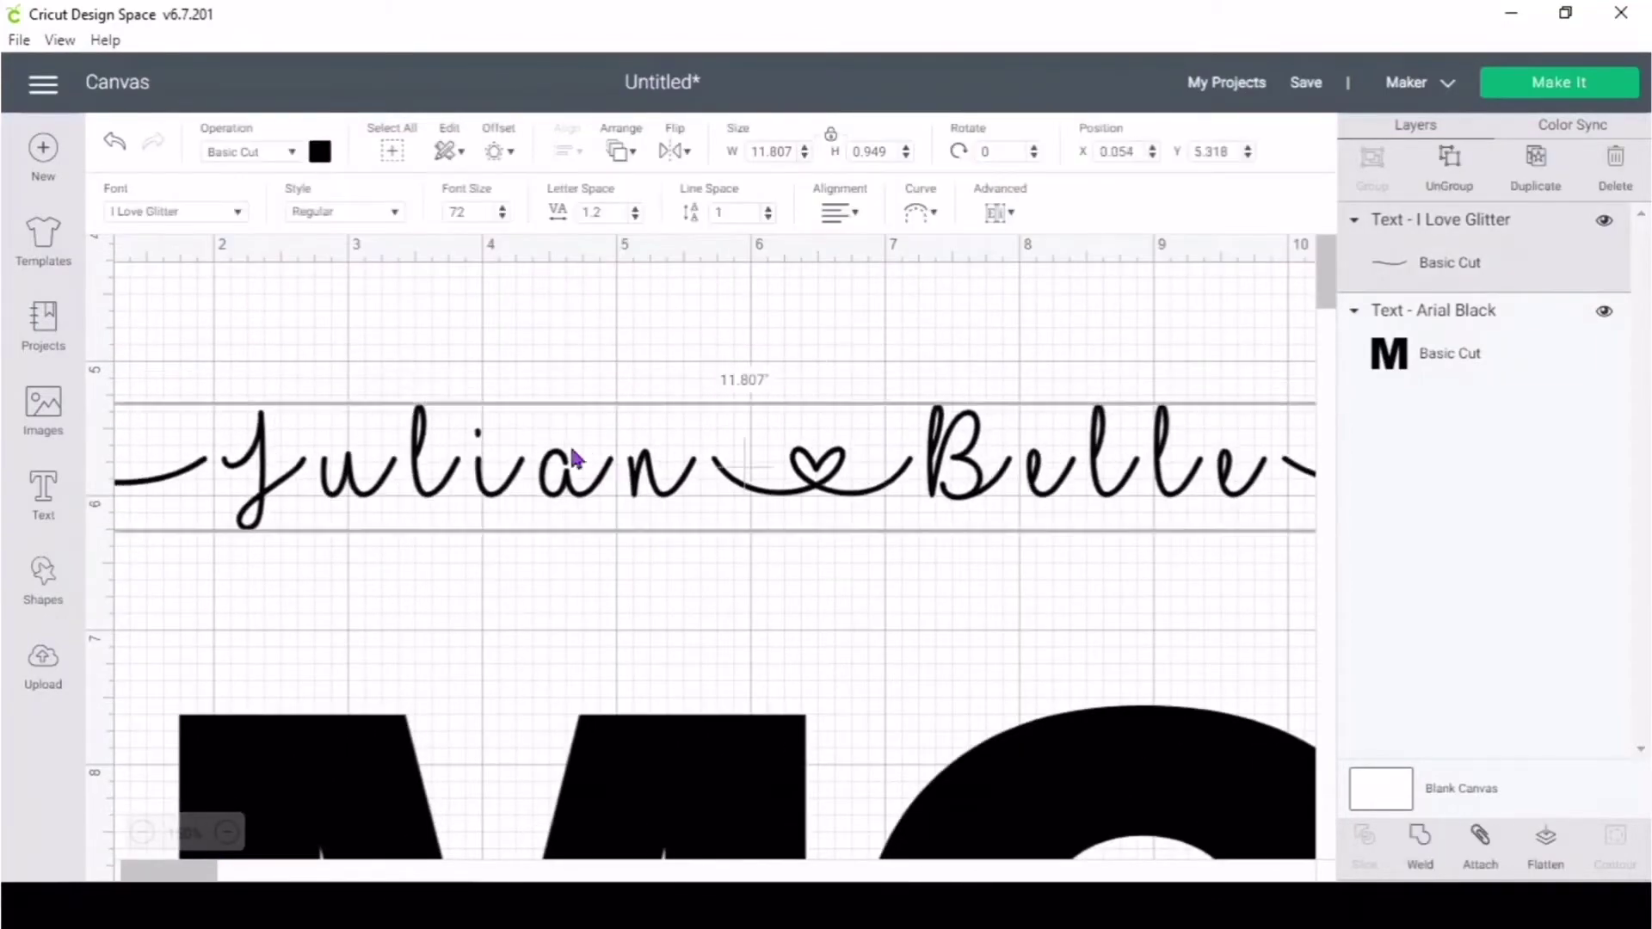
left_click(635, 216)
left_click(635, 216)
left_click(635, 216)
left_click(635, 216)
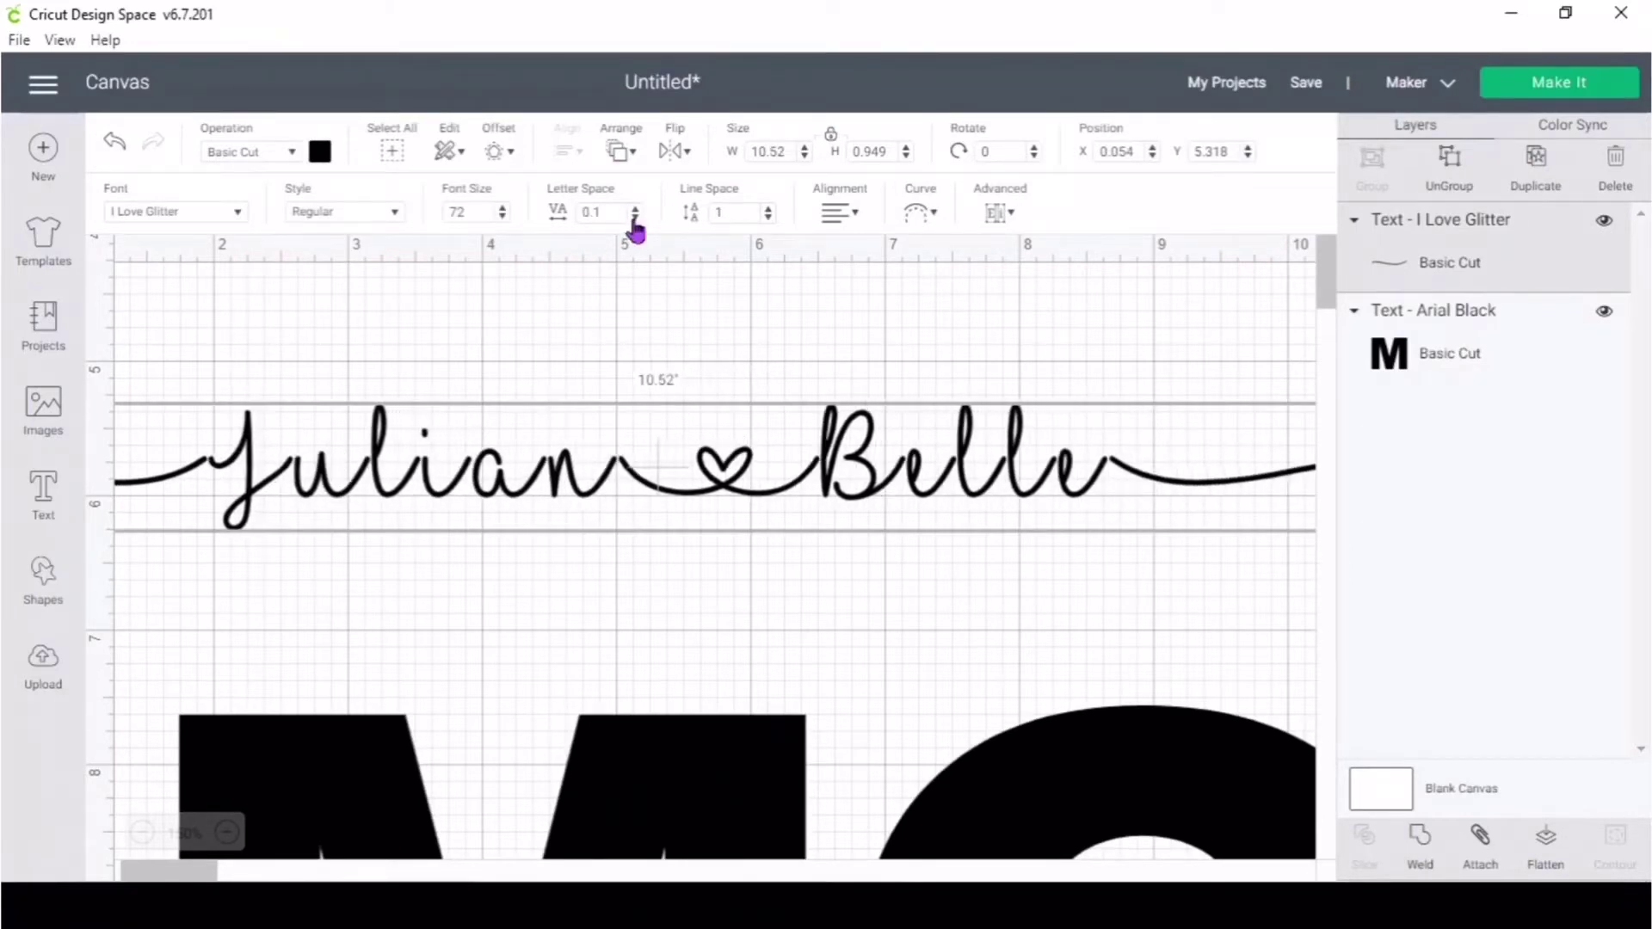
left_click(636, 216)
left_click(635, 216)
left_click(636, 216)
left_click(635, 216)
left_click(635, 216)
left_click(635, 216)
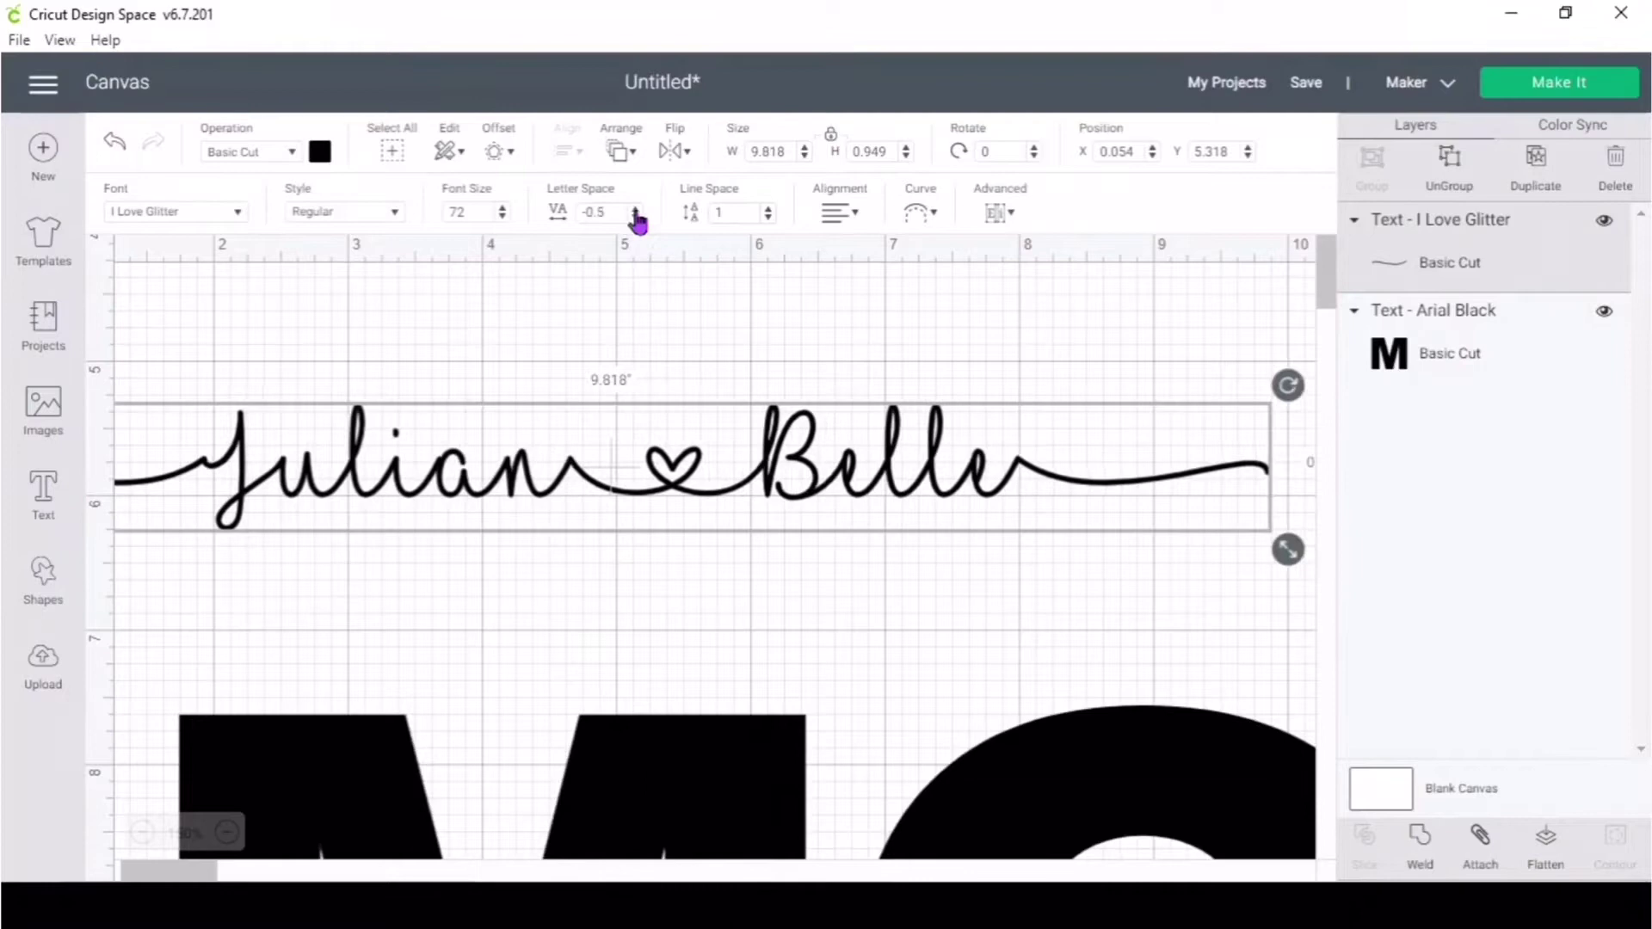
- Ungroup the name letters, select them all, and weld them into one shape
left_click(1450, 160)
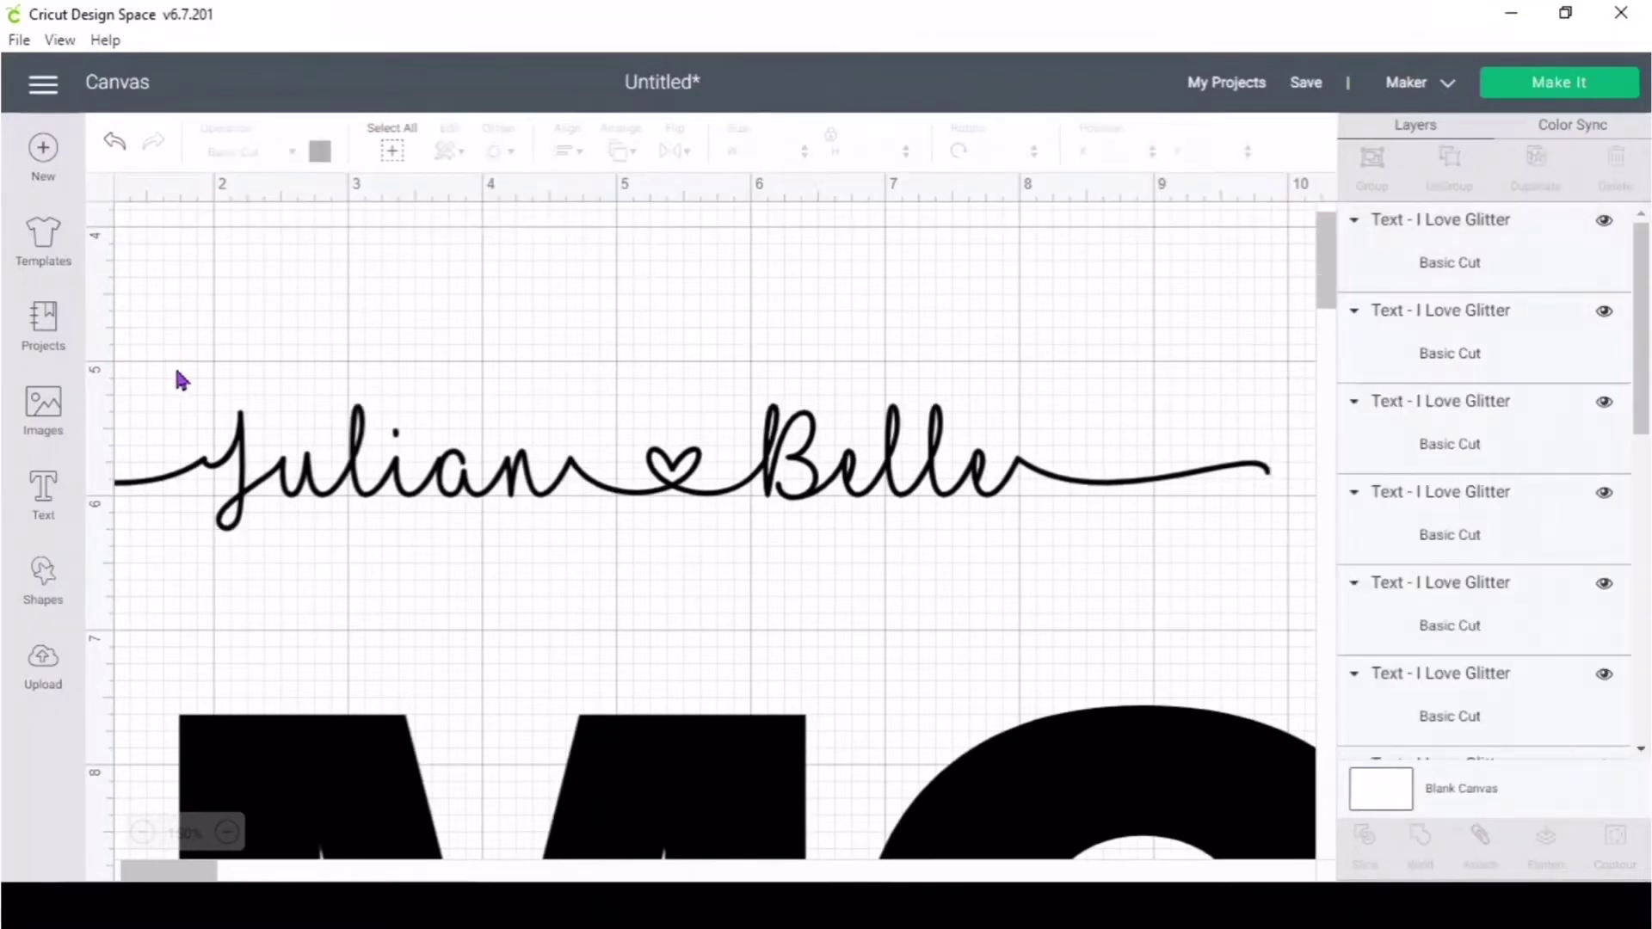
left_click_drag(181, 380, 402, 512)
left_click(251, 313)
left_click_drag(160, 297, 1082, 510)
left_click(1428, 848)
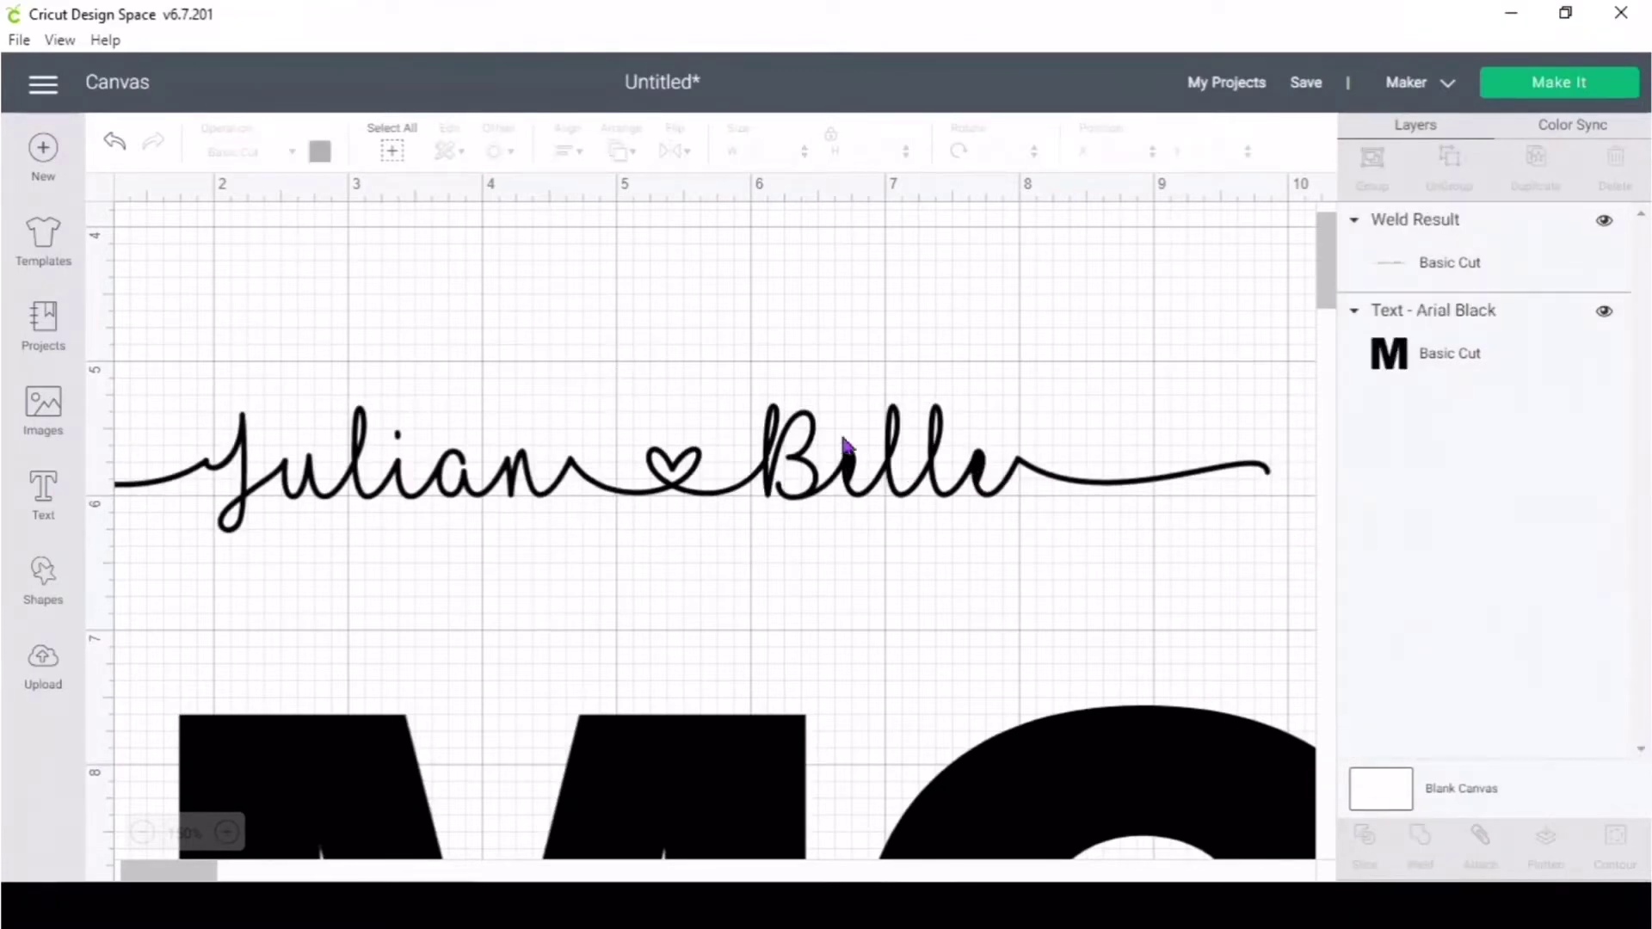
- Undo the weld, send an overlapping letter and the final 'e' to the back, then reweld
left_click(115, 141)
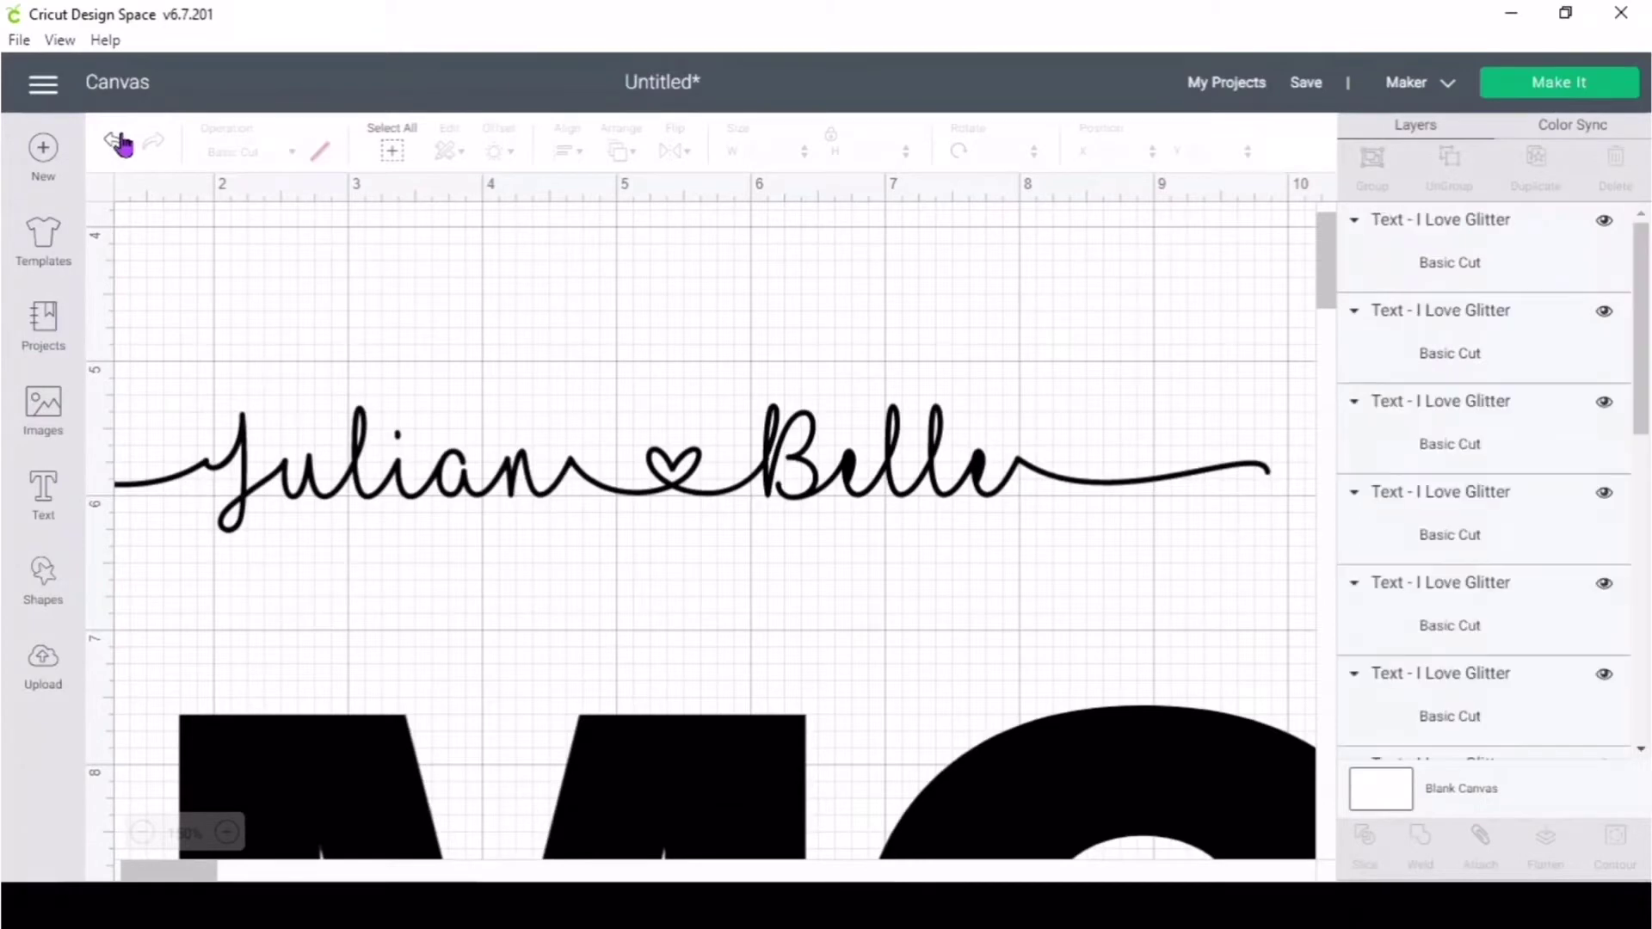
left_click(859, 485)
left_click(624, 153)
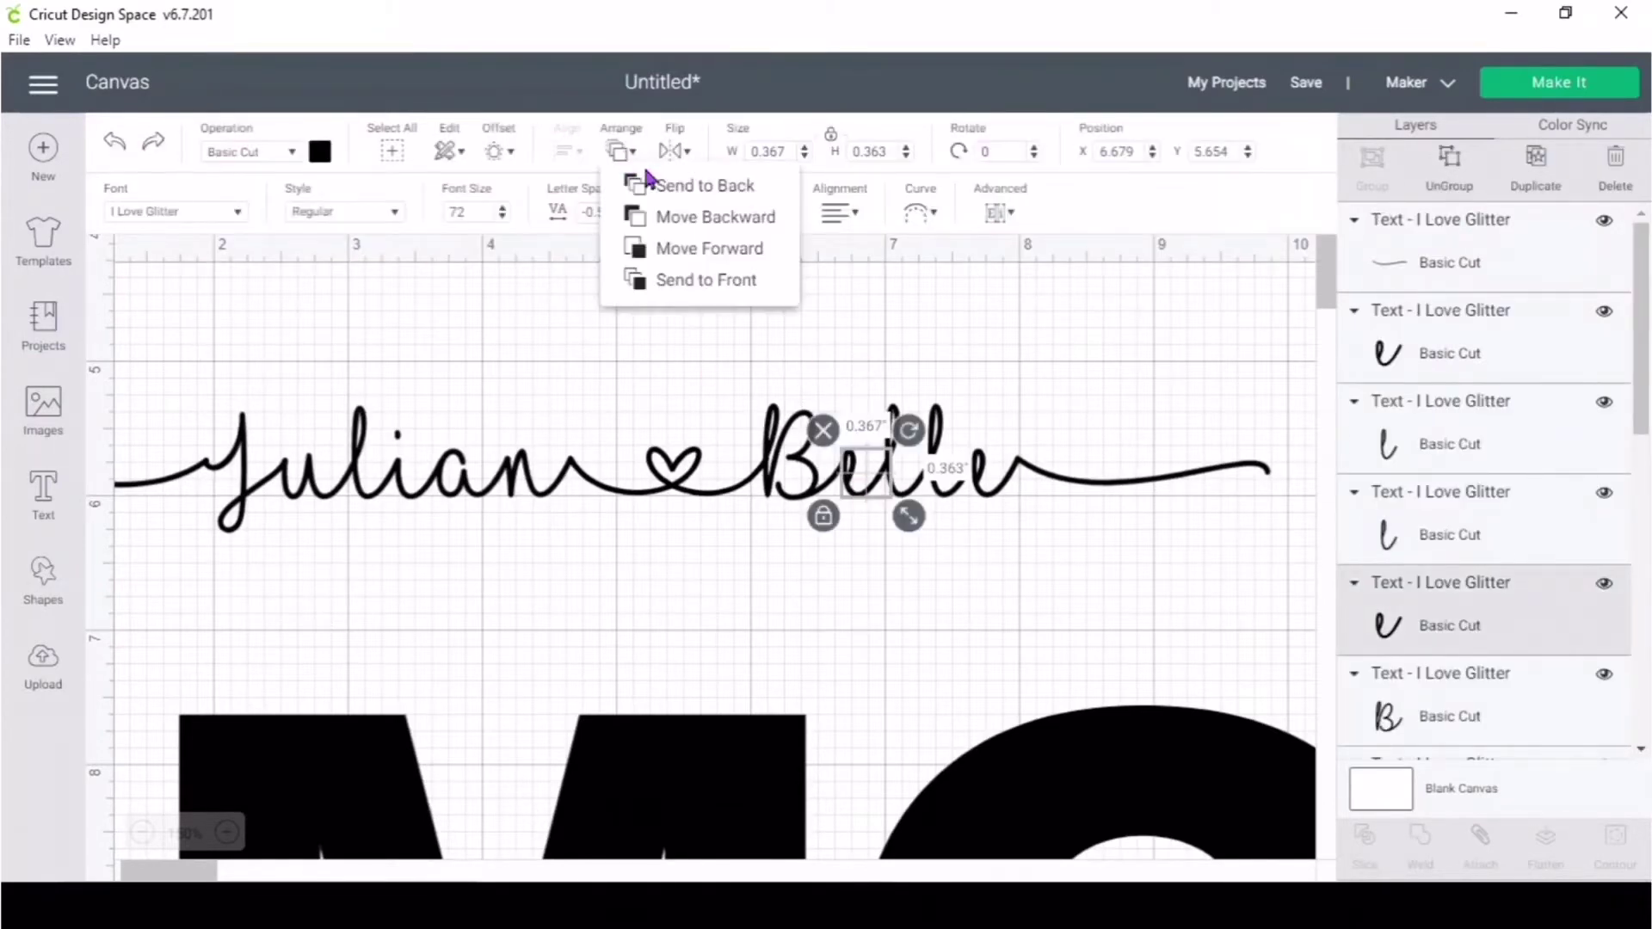
left_click(663, 184)
left_click(991, 504)
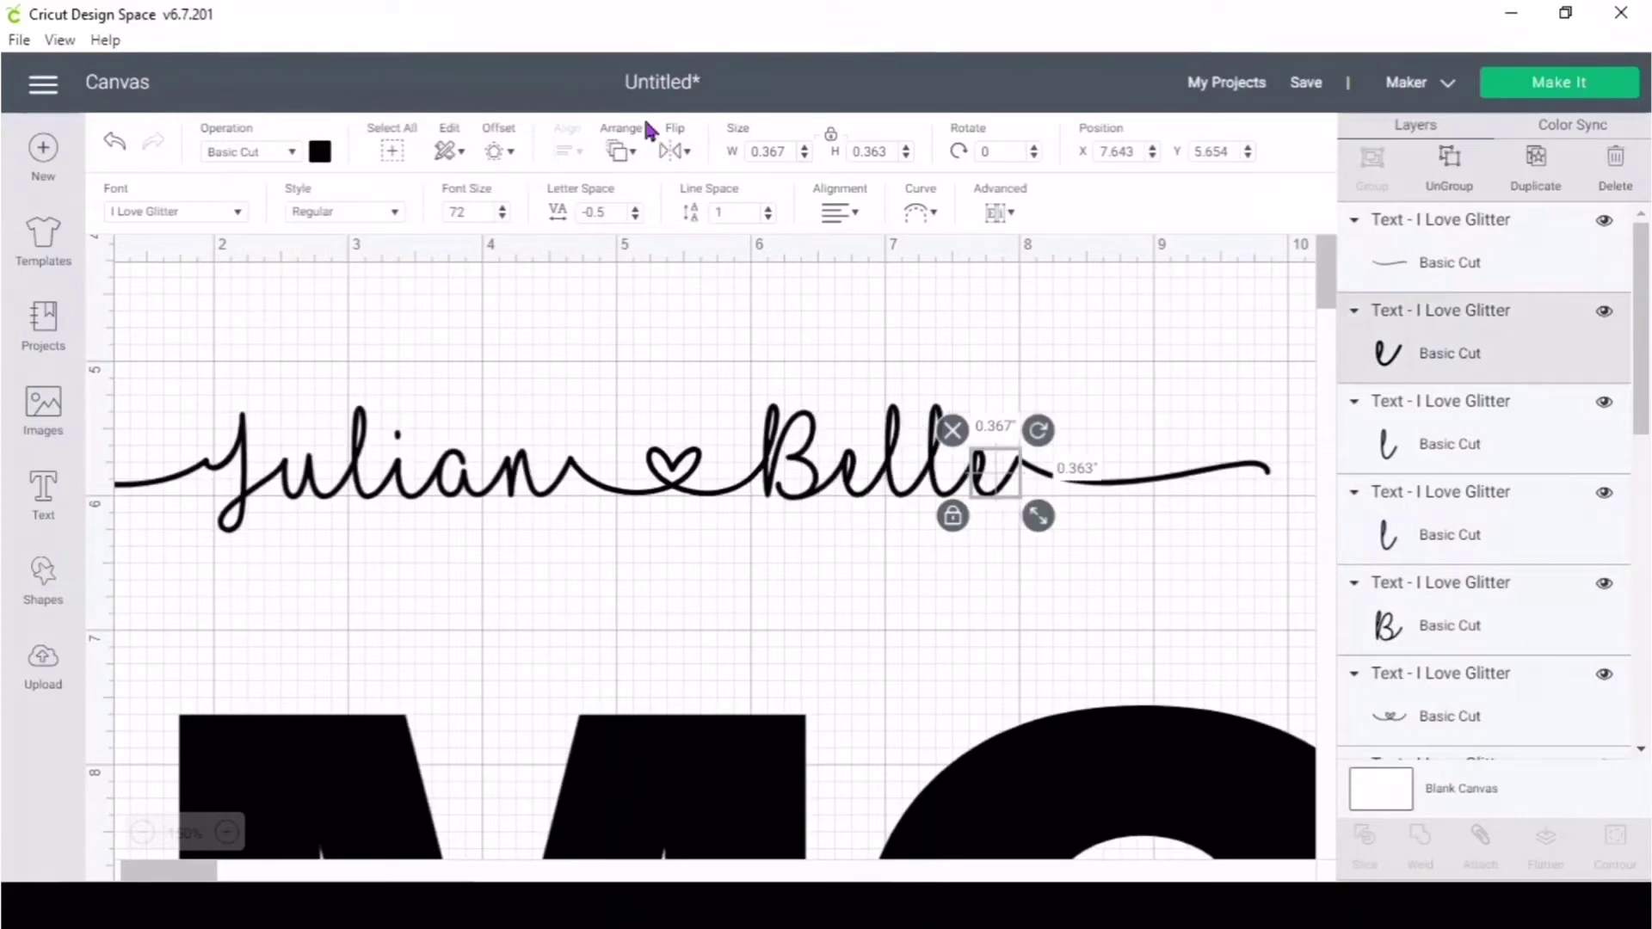
left_click(624, 150)
left_click(731, 194)
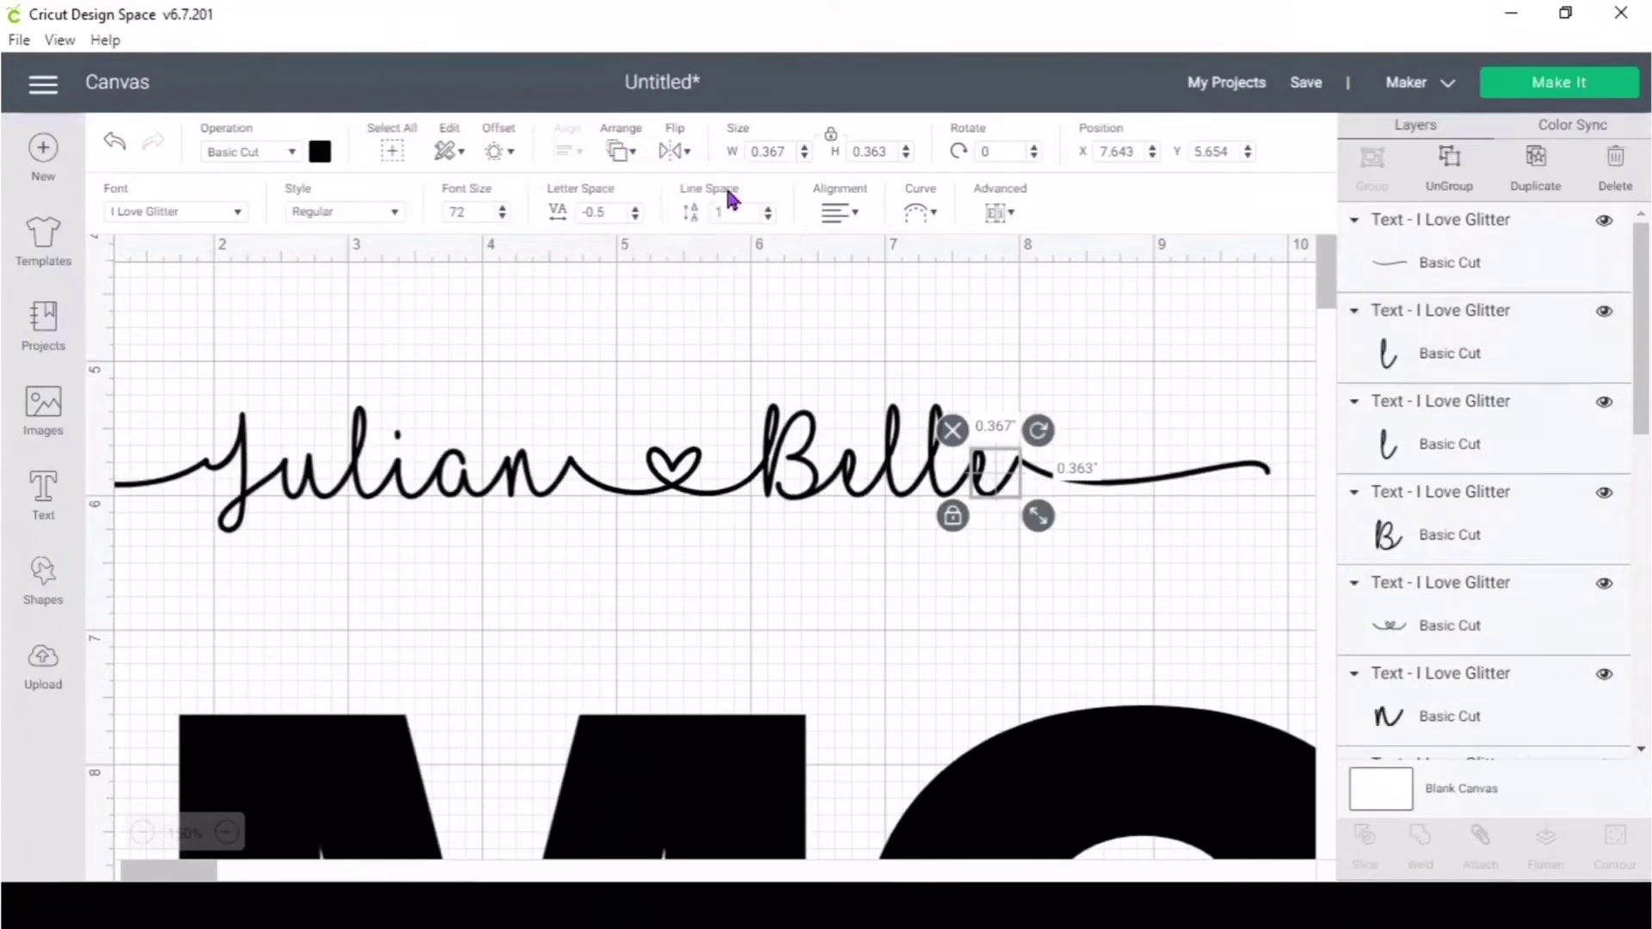
left_click_drag(148, 352, 1110, 557)
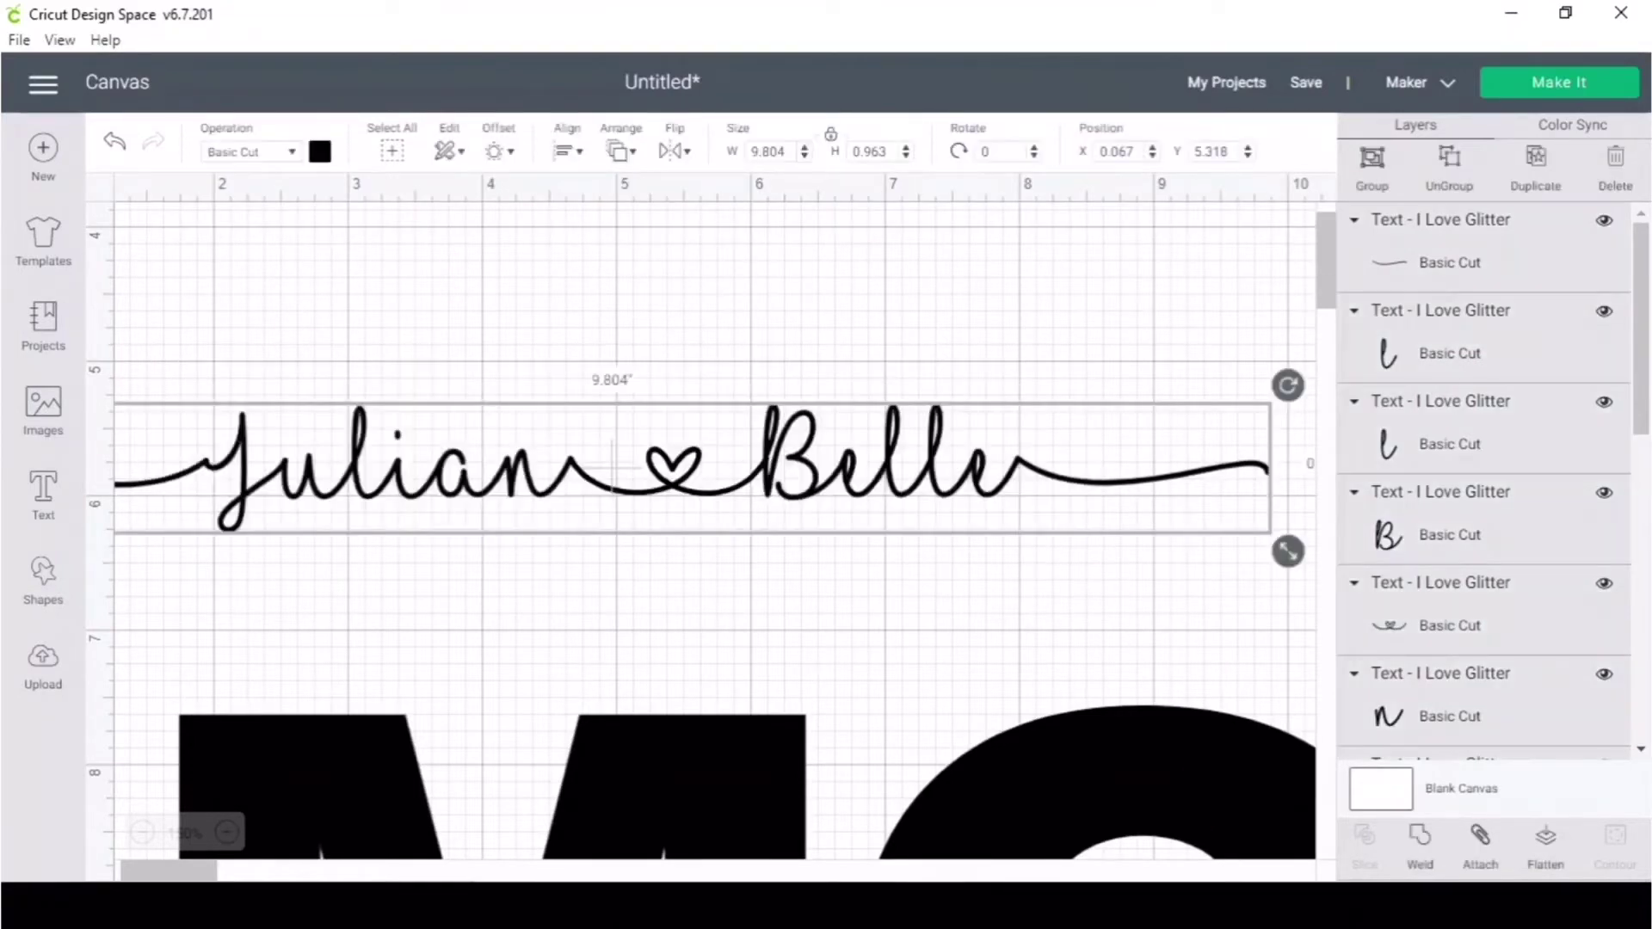
left_click(1414, 856)
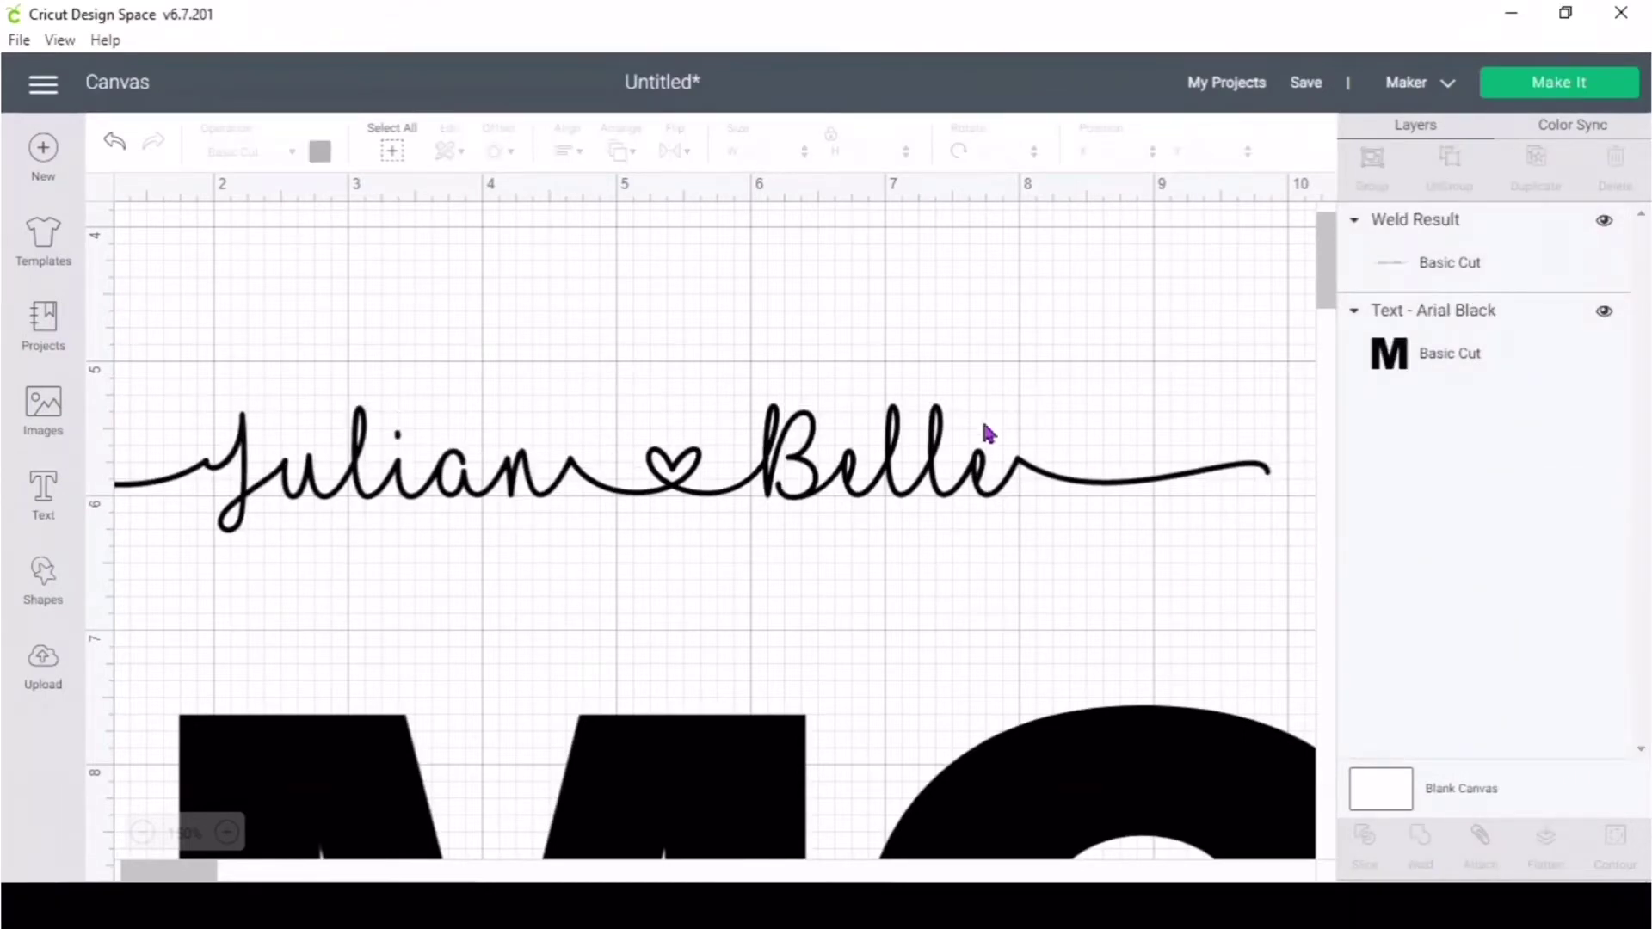
- Add a 0.09 in offset with rounded corners around the welded name line
left_click(986, 468)
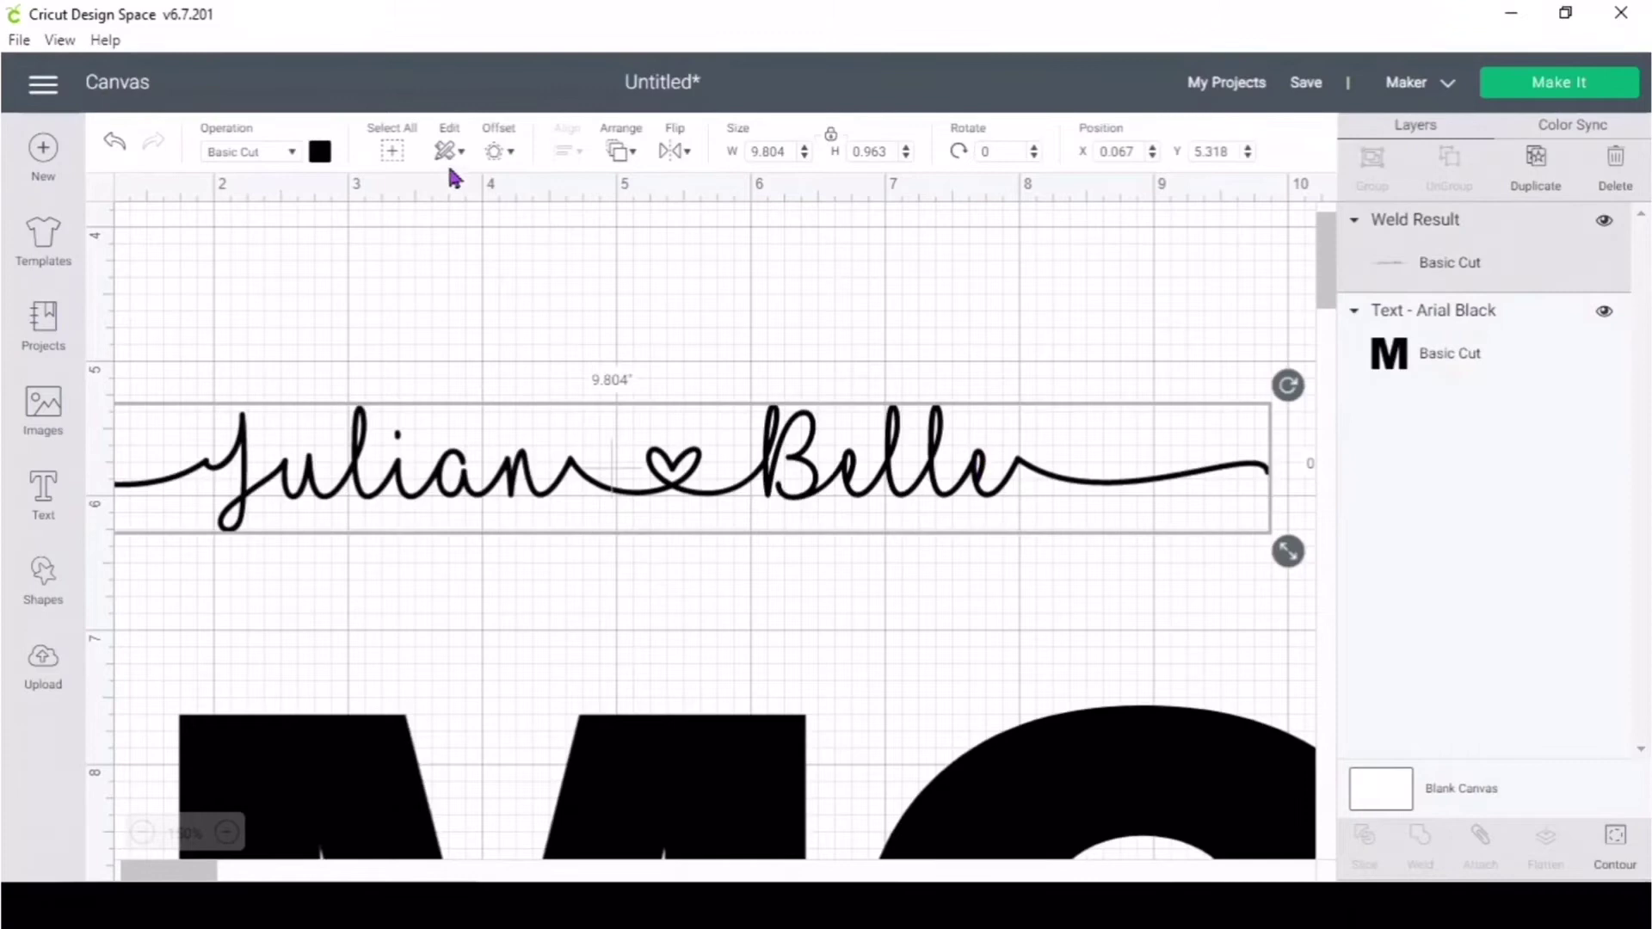
left_click(496, 152)
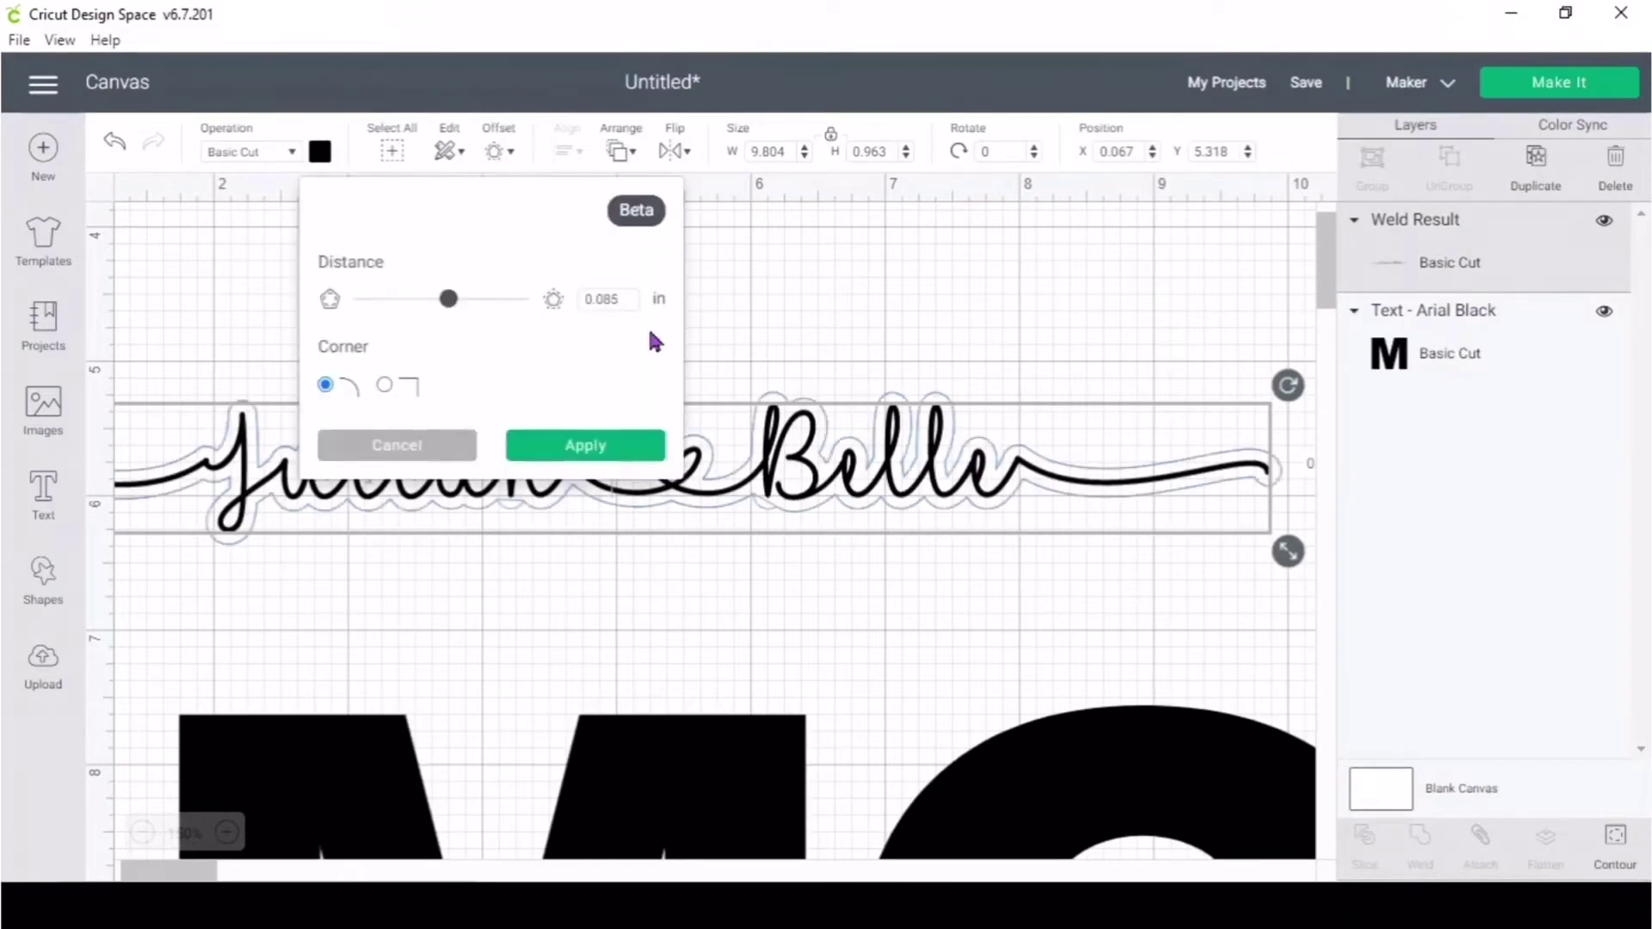
left_click(614, 299)
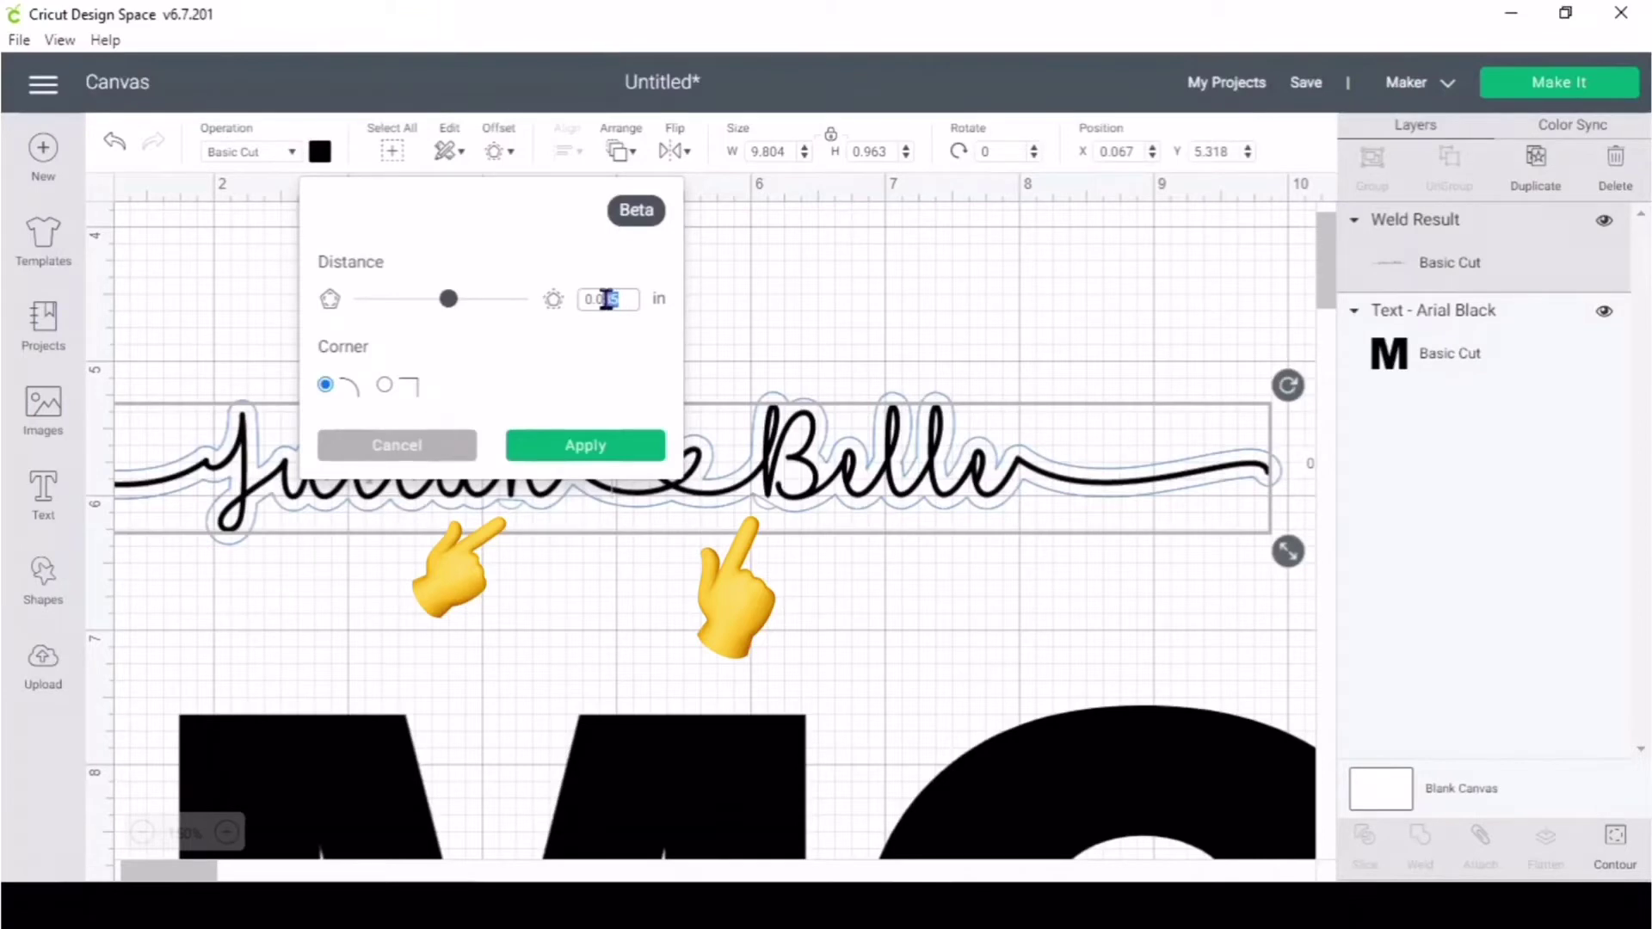
key("BackSpace")
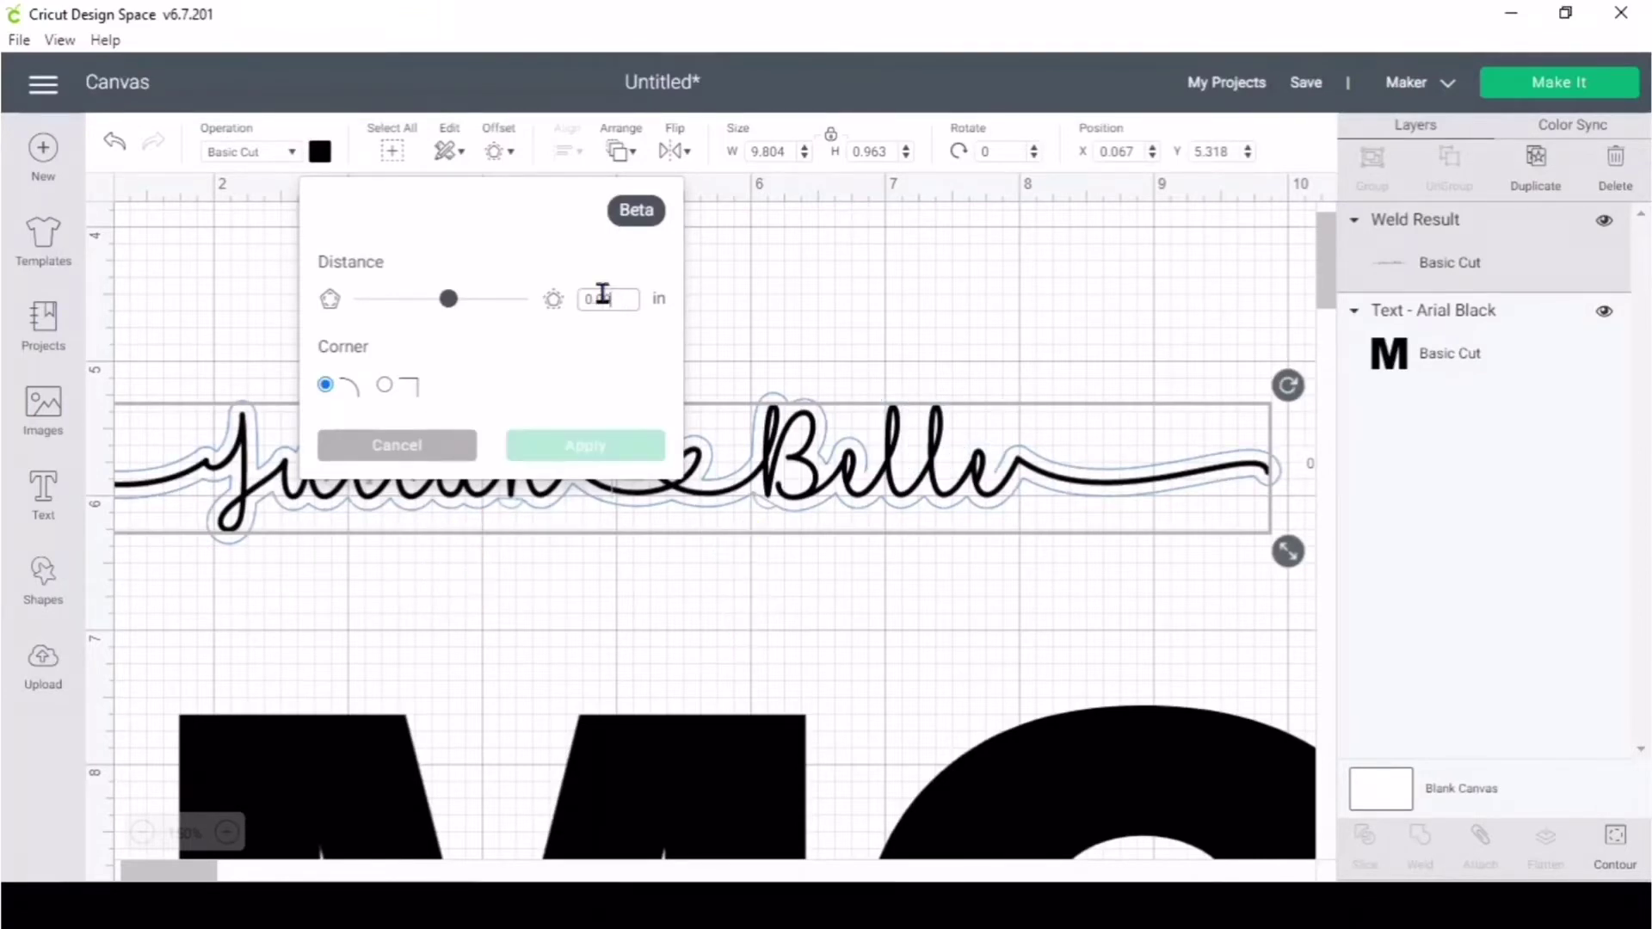
type("9")
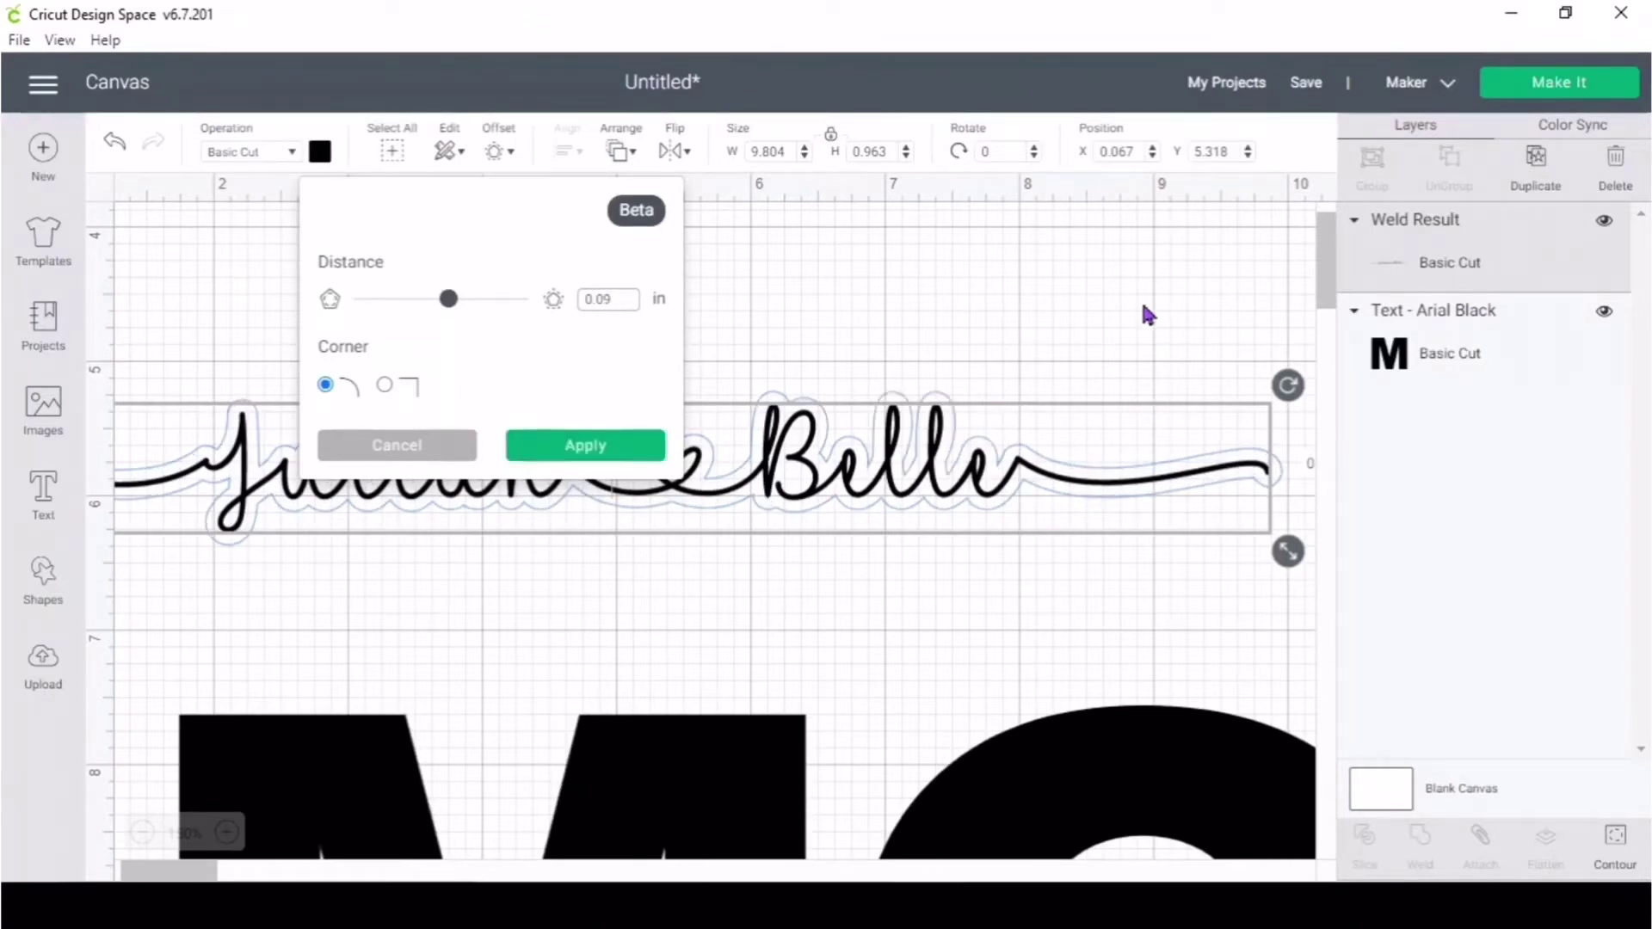
left_click(638, 454)
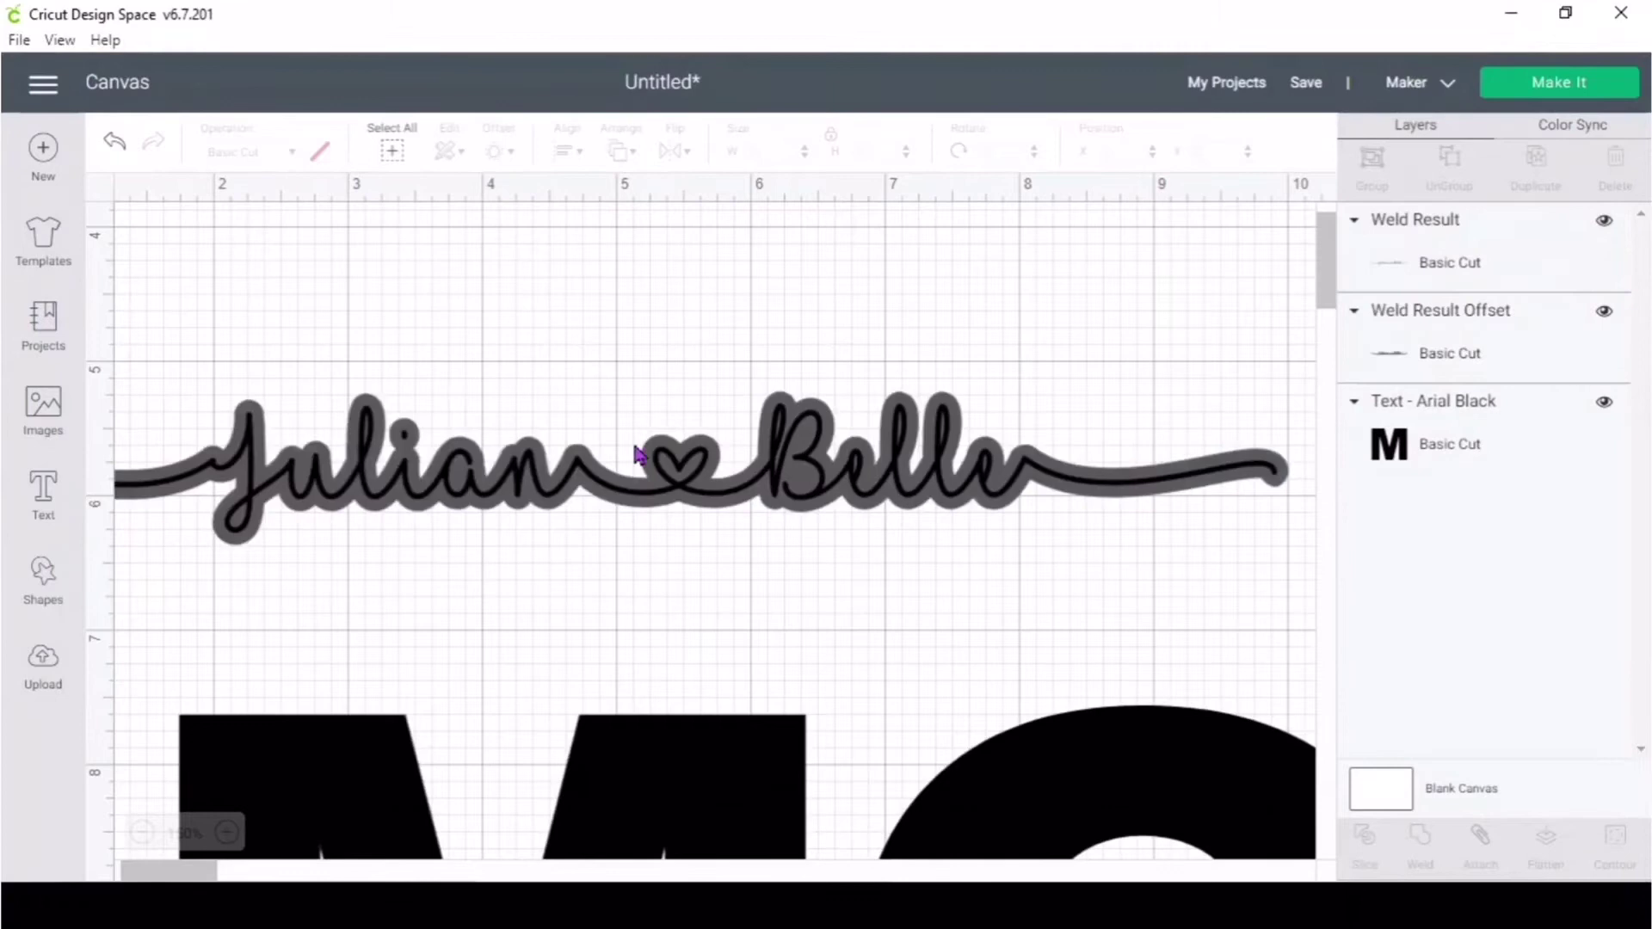
left_click(143, 832)
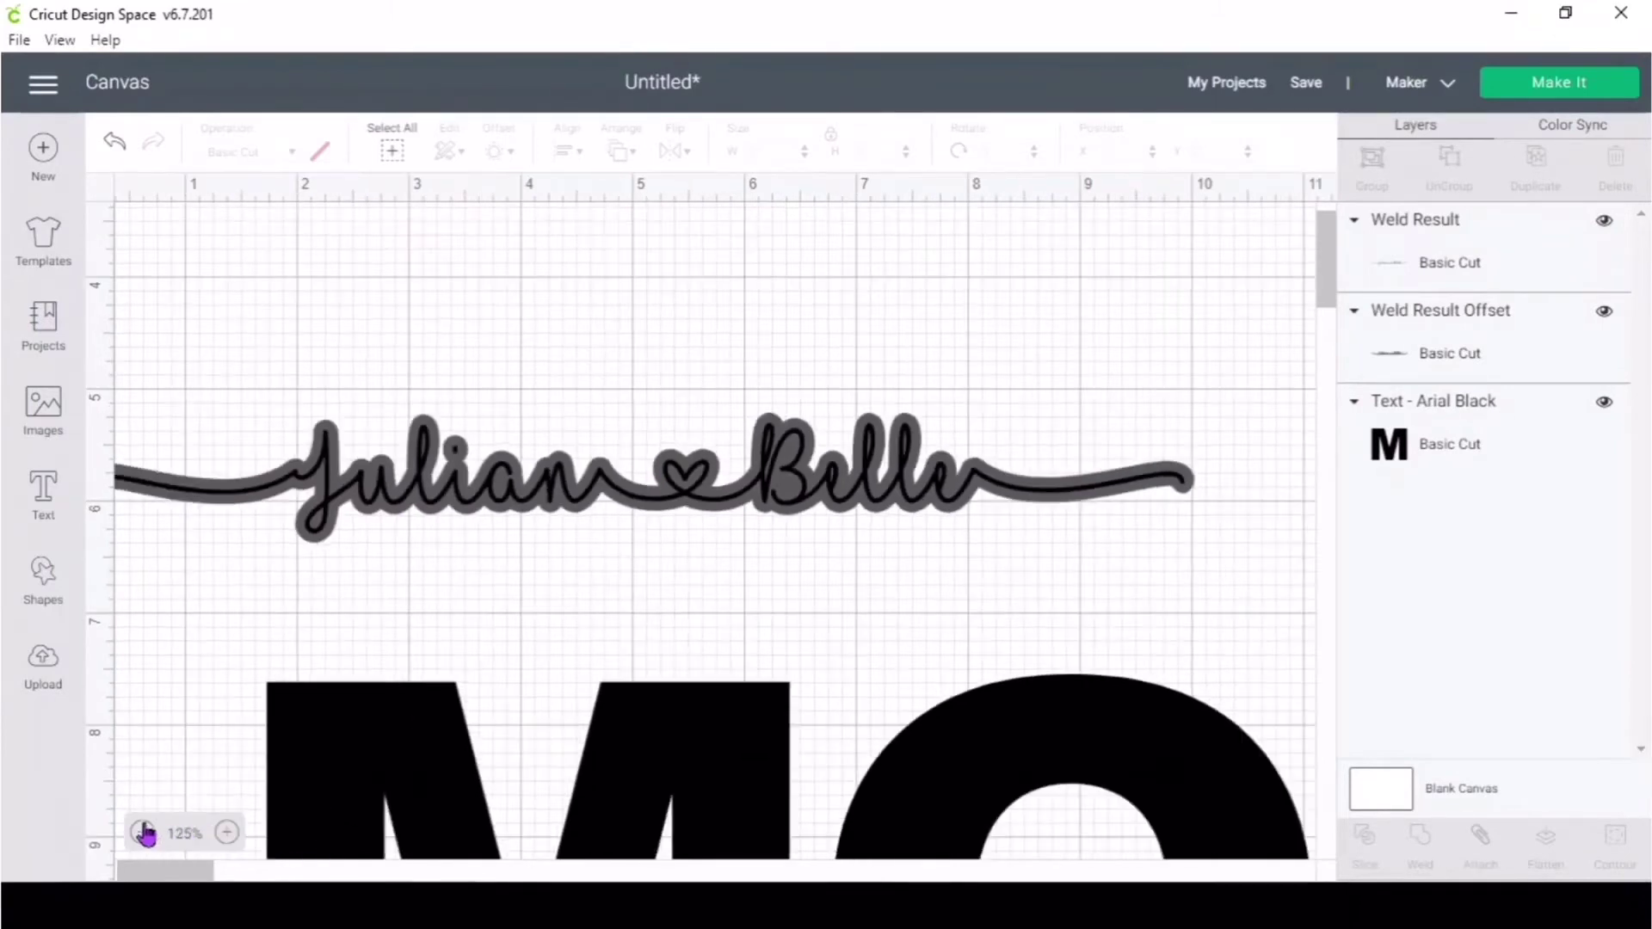
- Hide the grid, enlarge the name line to about 16.5 in, and move it onto MOM
left_click(143, 833)
left_click(143, 832)
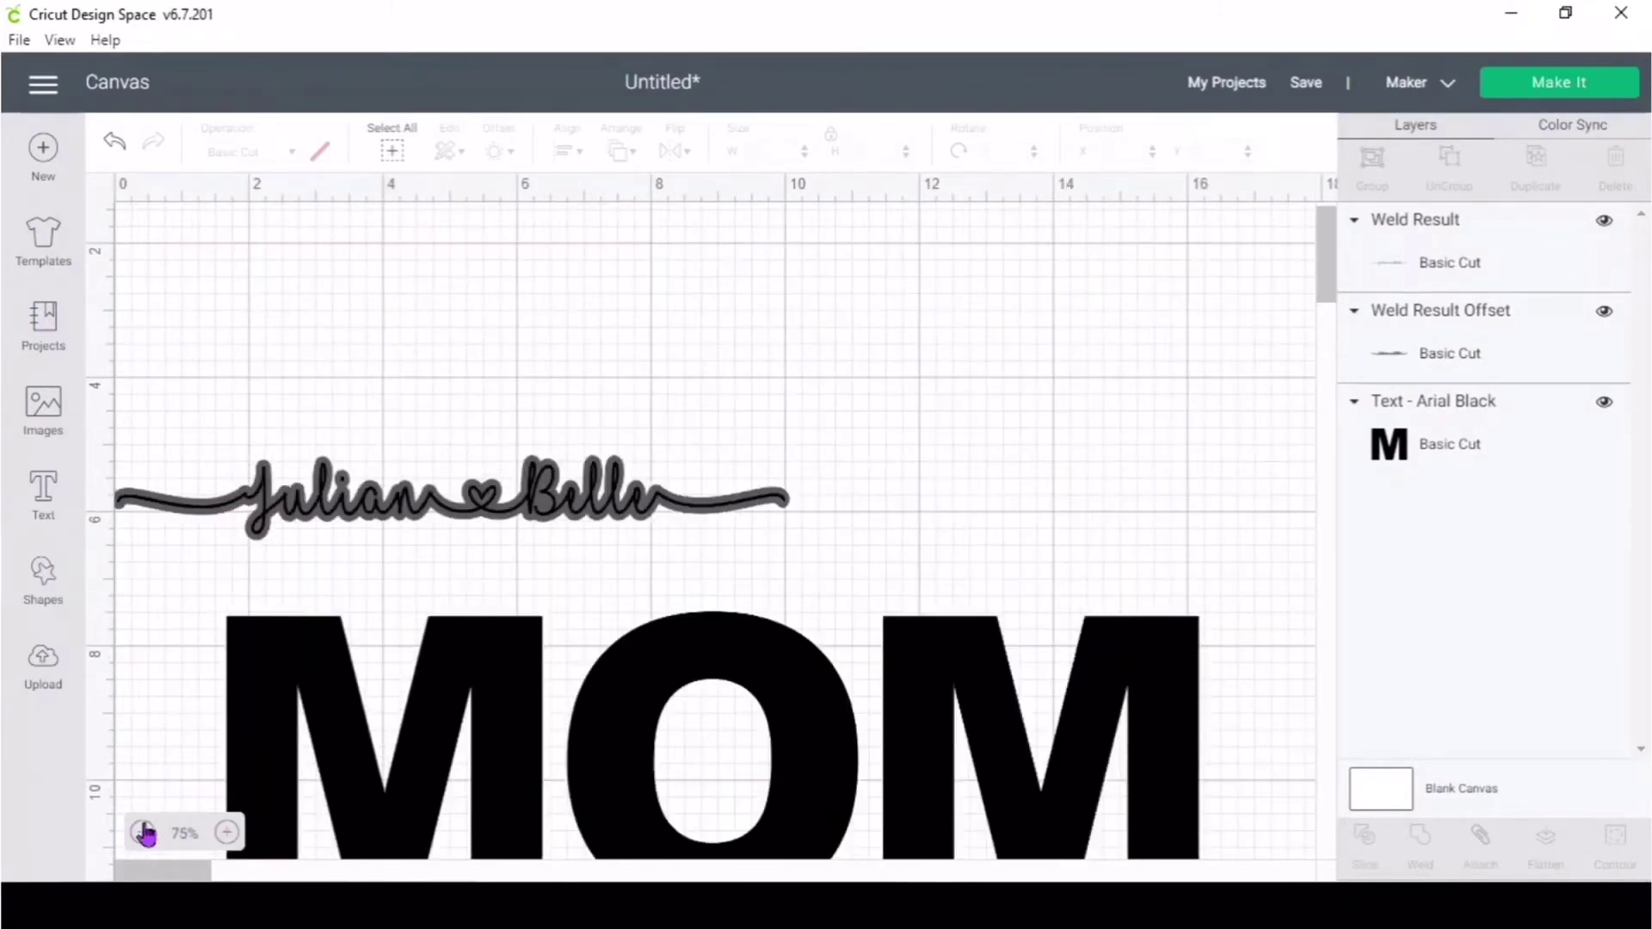
left_click(101, 193)
scroll(1007, 358, "down", 2)
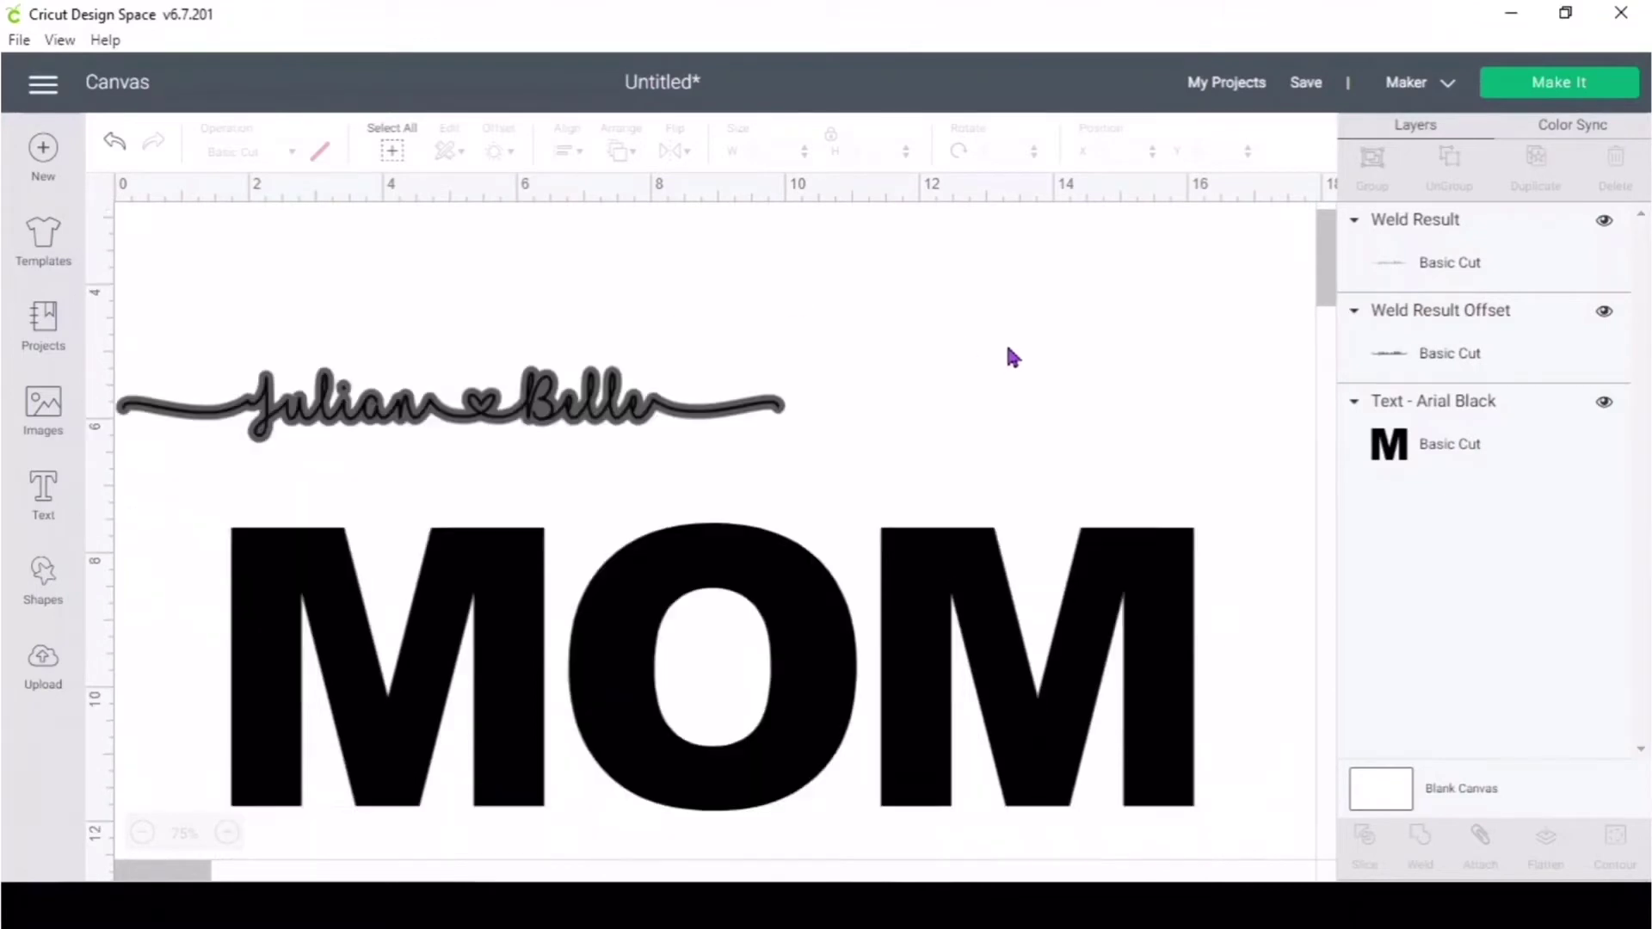
left_click_drag(878, 338, 621, 274)
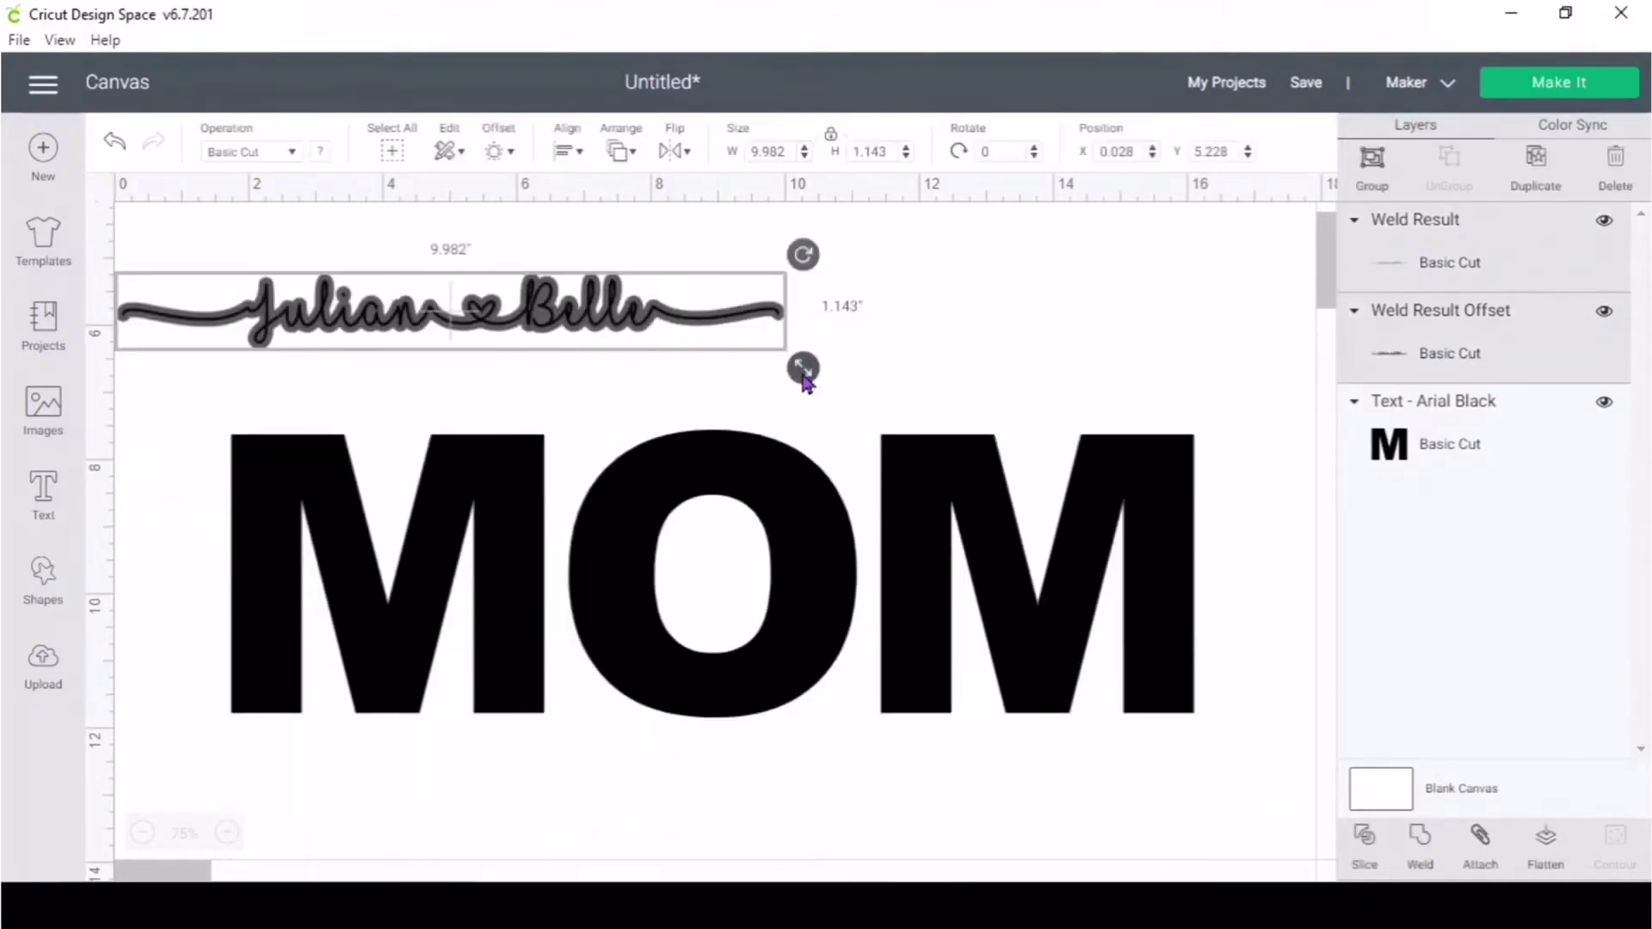
left_click_drag(799, 367, 1241, 418)
left_click_drag(1130, 368, 1157, 610)
- Center-align the name line and MOM on each other
left_click_drag(170, 282, 1271, 756)
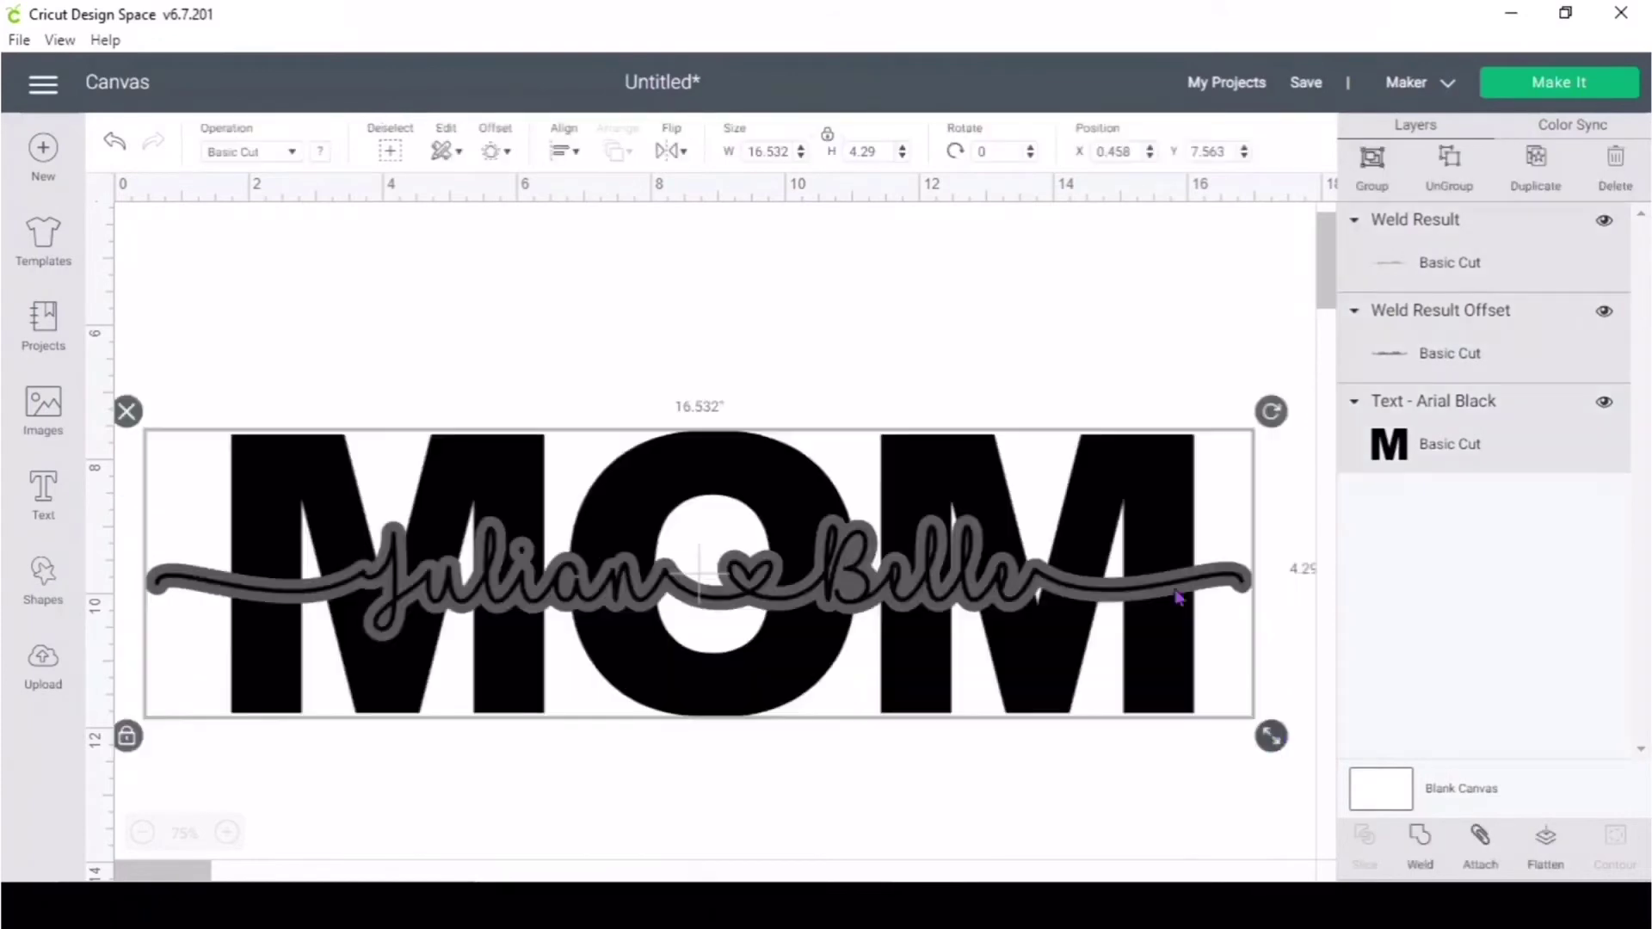
left_click(563, 152)
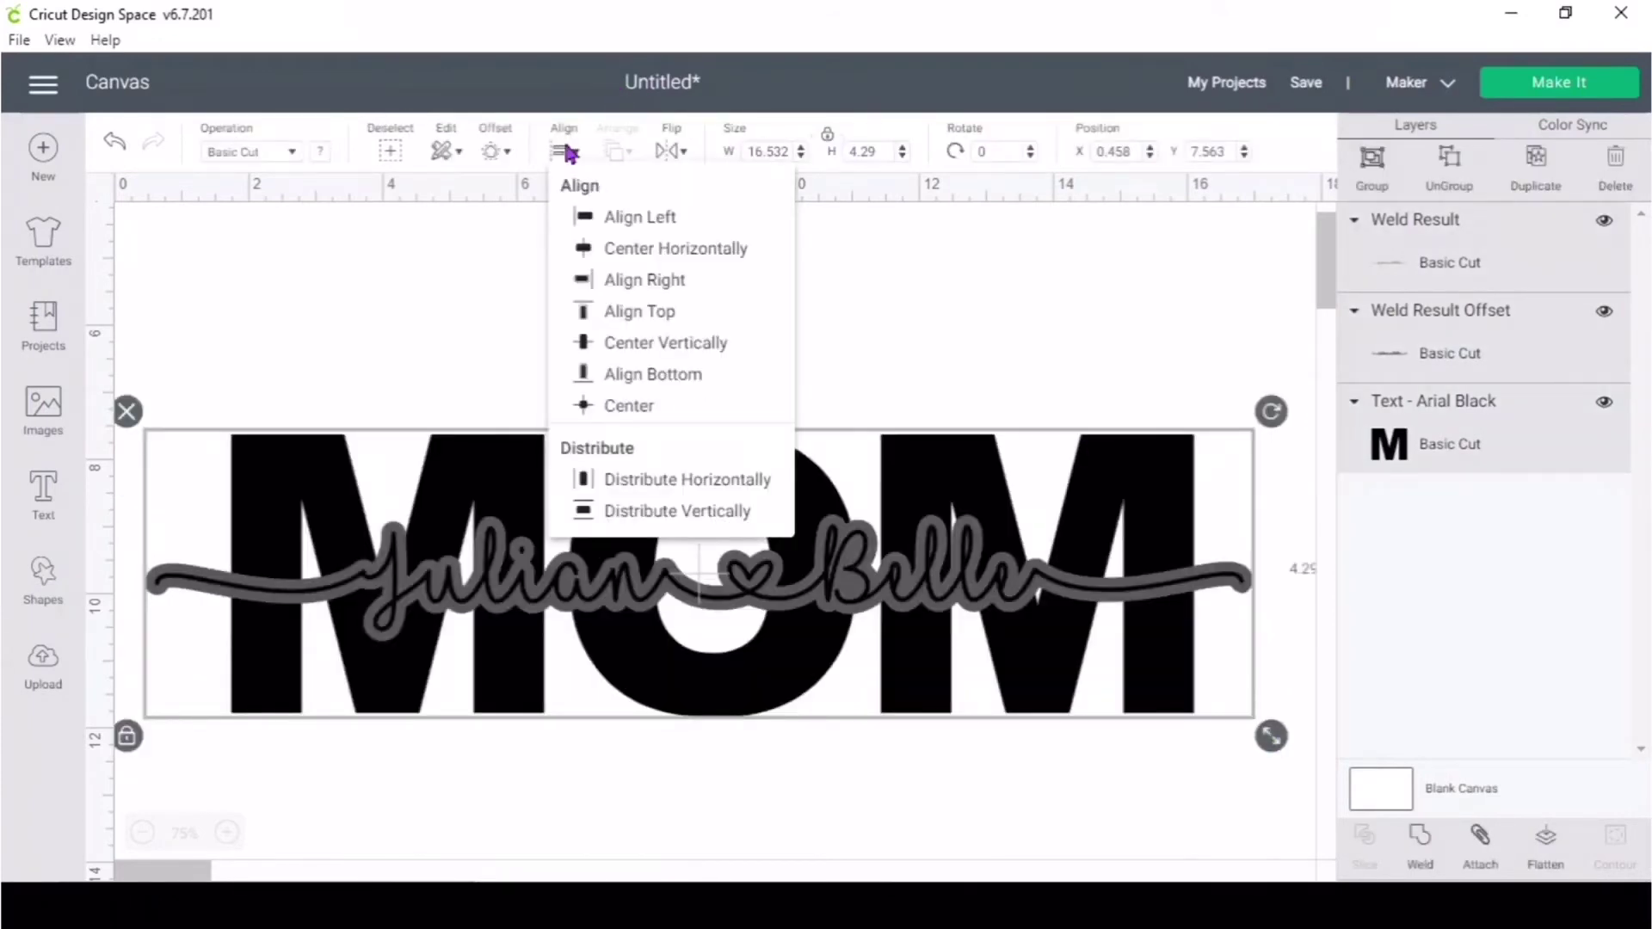
left_click(657, 406)
left_click(1162, 336)
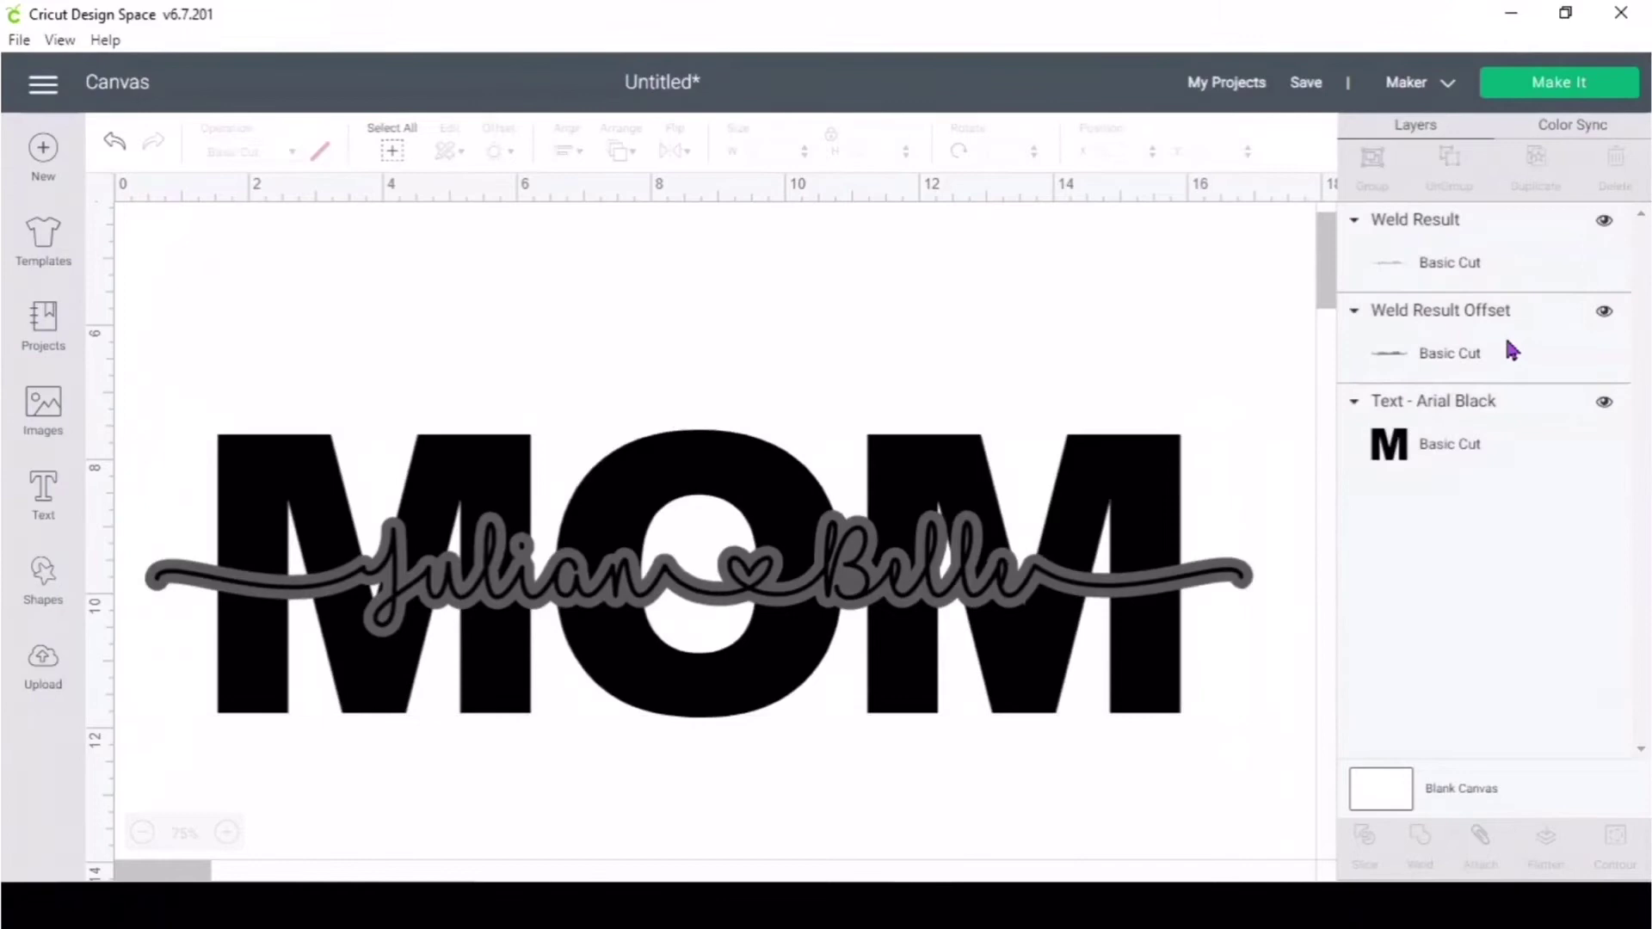
- Hide the welded name line and keep a hidden duplicate of the grey offset
left_click(1542, 270)
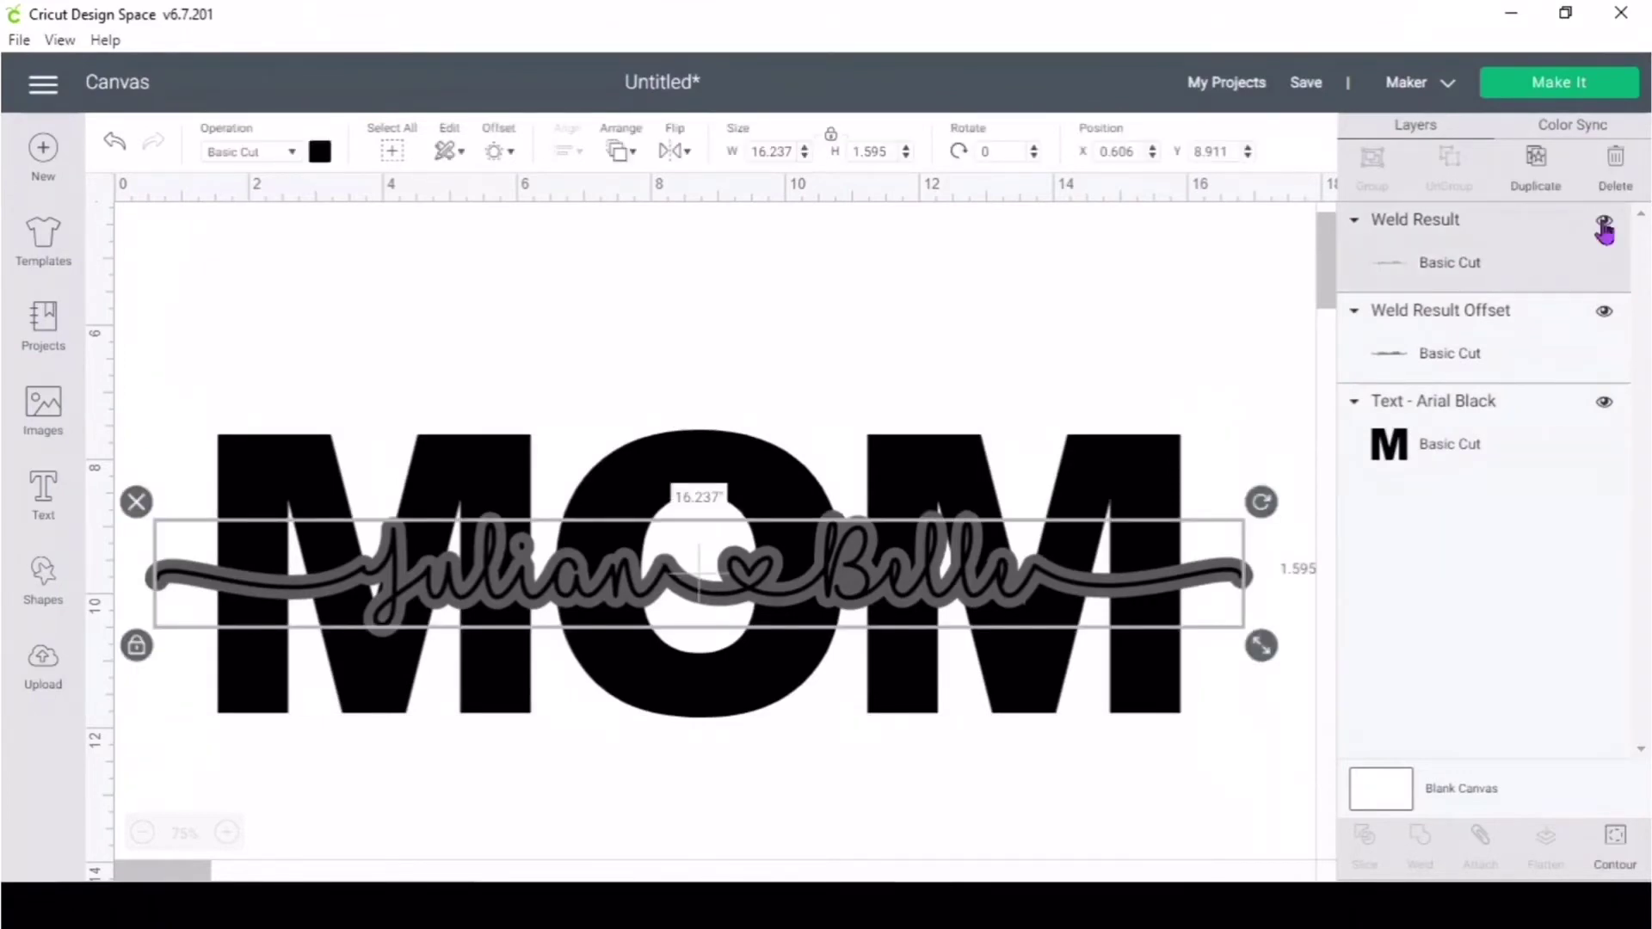
left_click(1604, 225)
left_click(1218, 583)
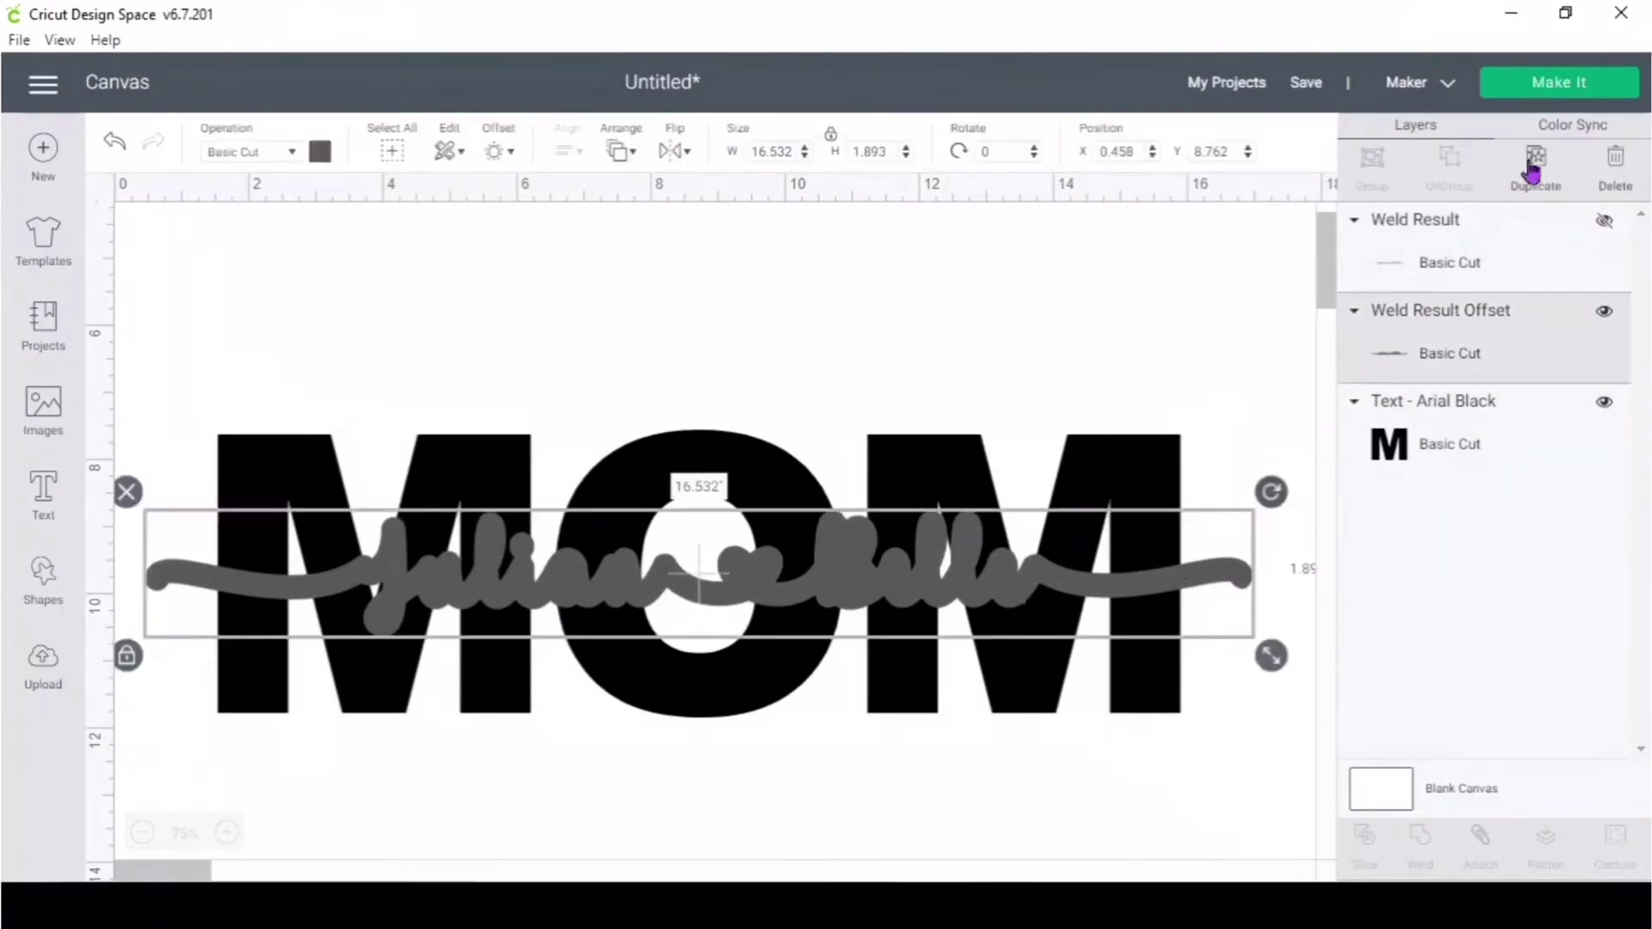
left_click(1532, 164)
left_click_drag(1248, 590, 1229, 828)
left_click(1606, 223)
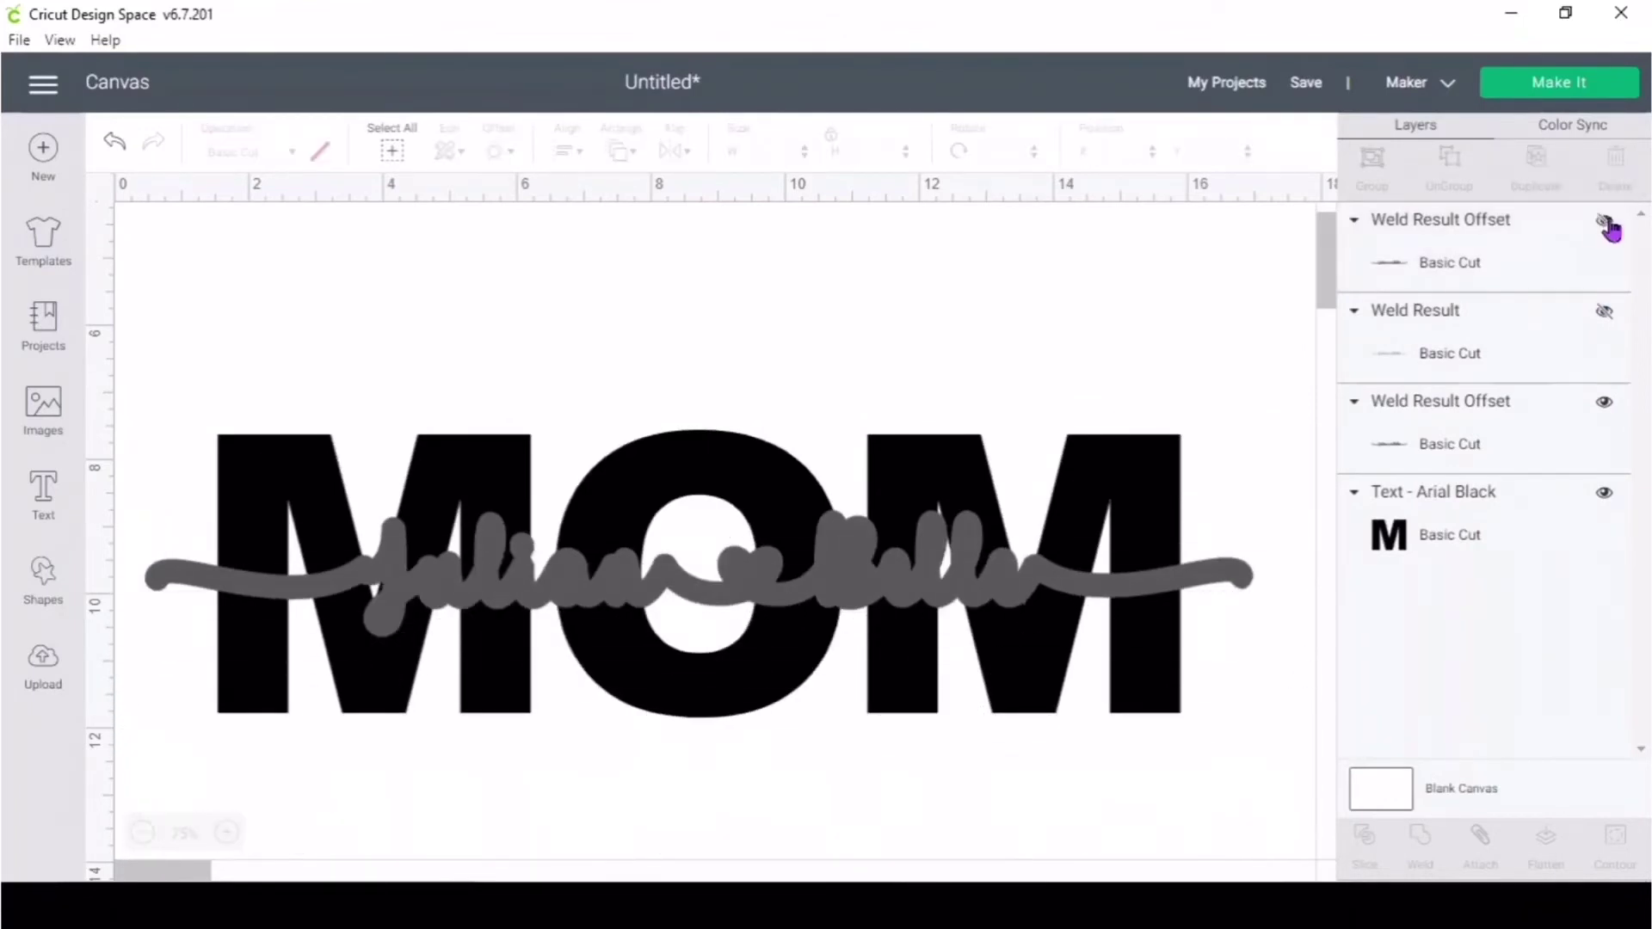
- Slice the offset out of MOM, delete the leftover script pieces, and reposition MOM
left_click_drag(258, 289, 1016, 655)
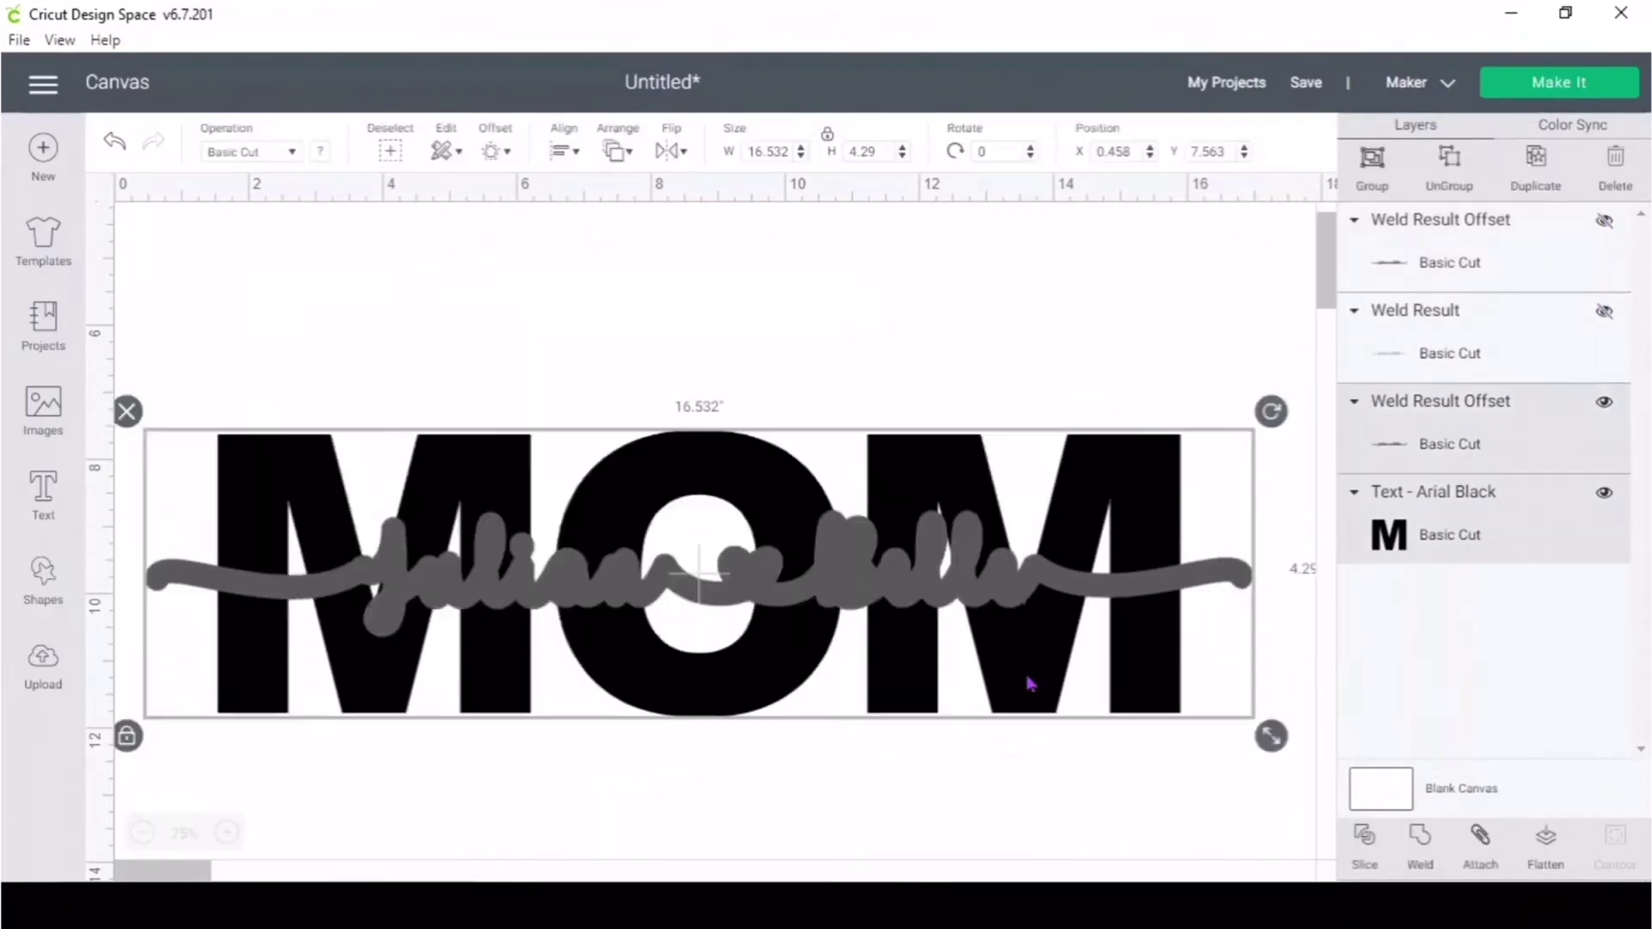
left_click(1368, 839)
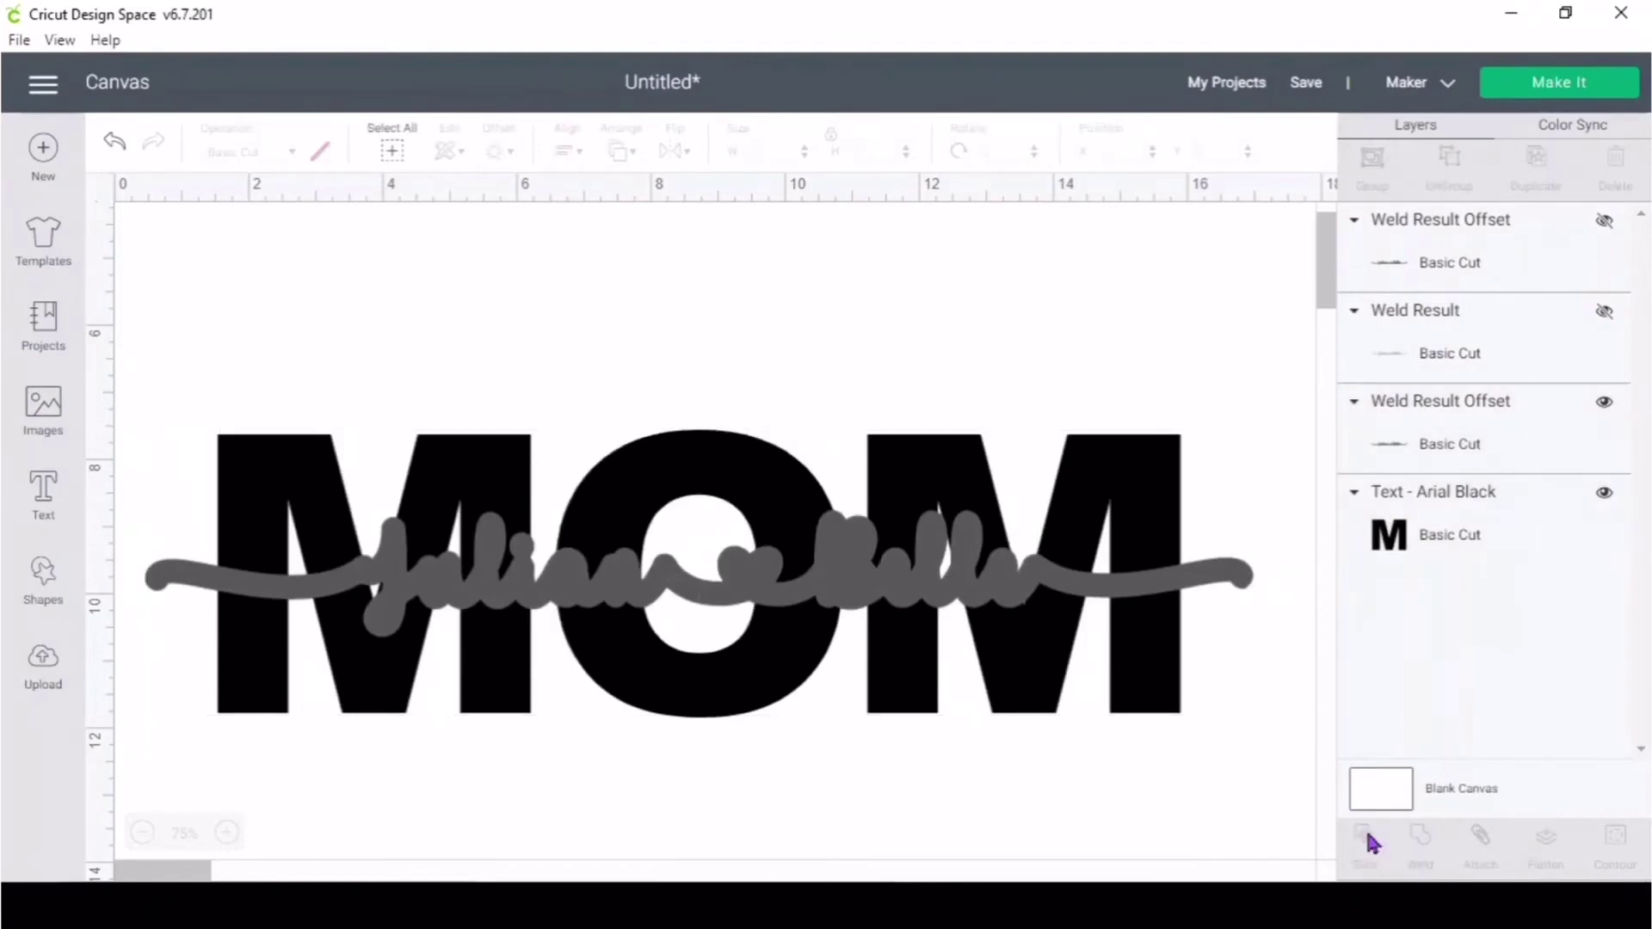
left_click(1145, 499)
left_click_drag(1145, 499, 1158, 744)
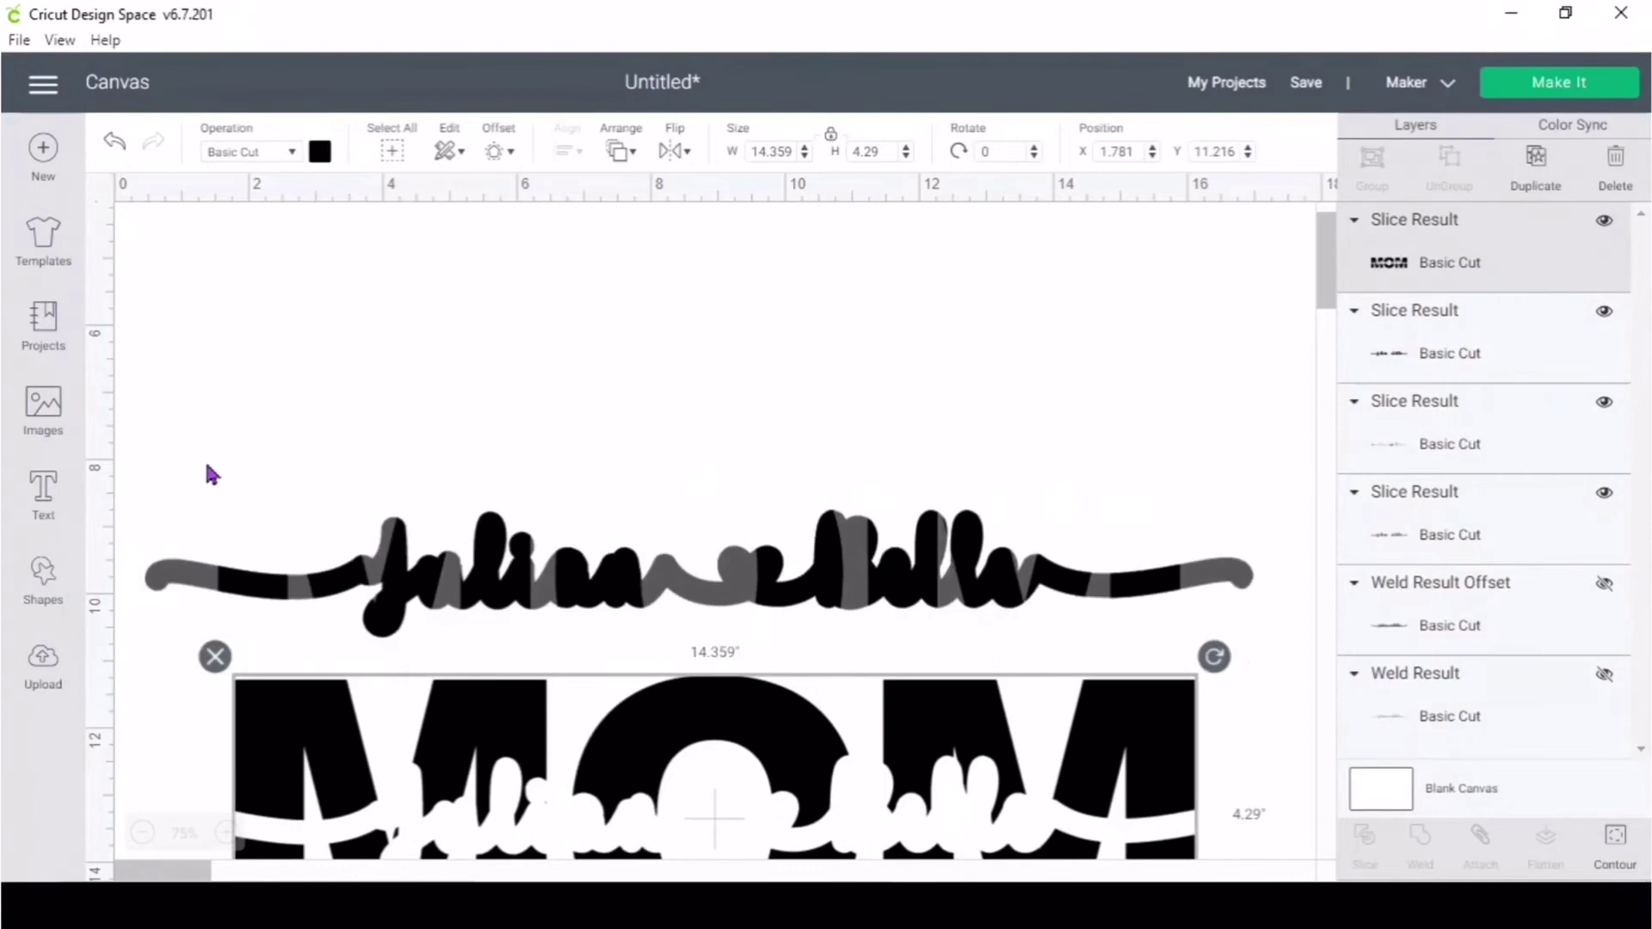
left_click_drag(160, 458, 1250, 629)
key("Delete")
left_click_drag(1119, 775, 1110, 432)
left_click(1248, 431)
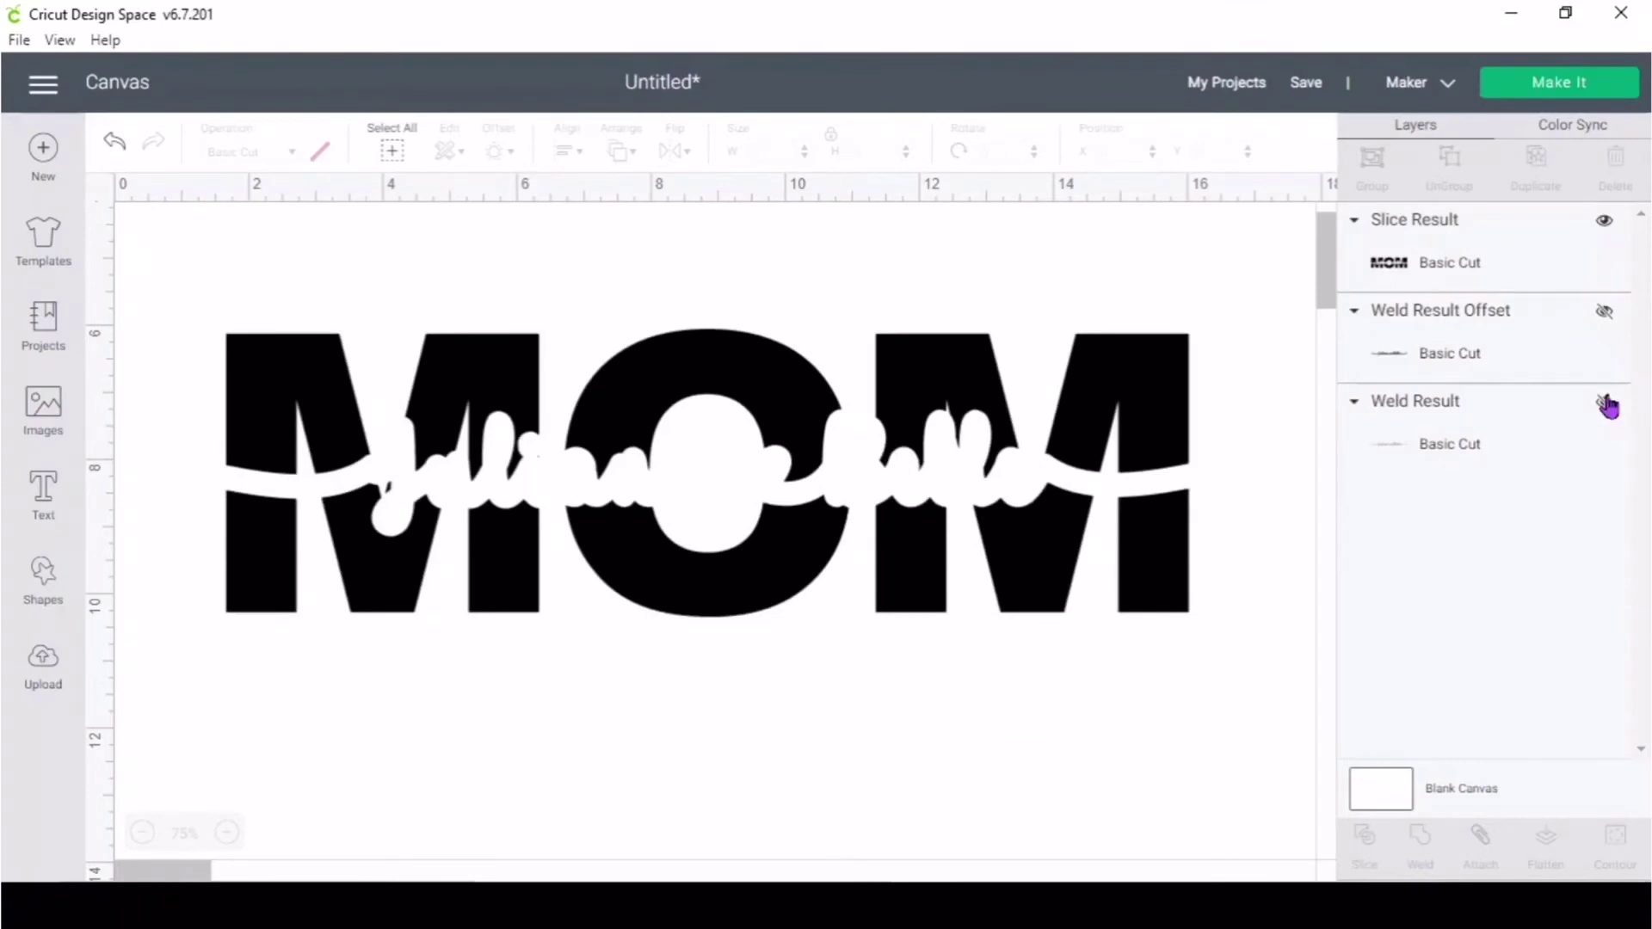
- Show the welded name line again and color it purple
left_click(1605, 403)
key("ctrl+z")
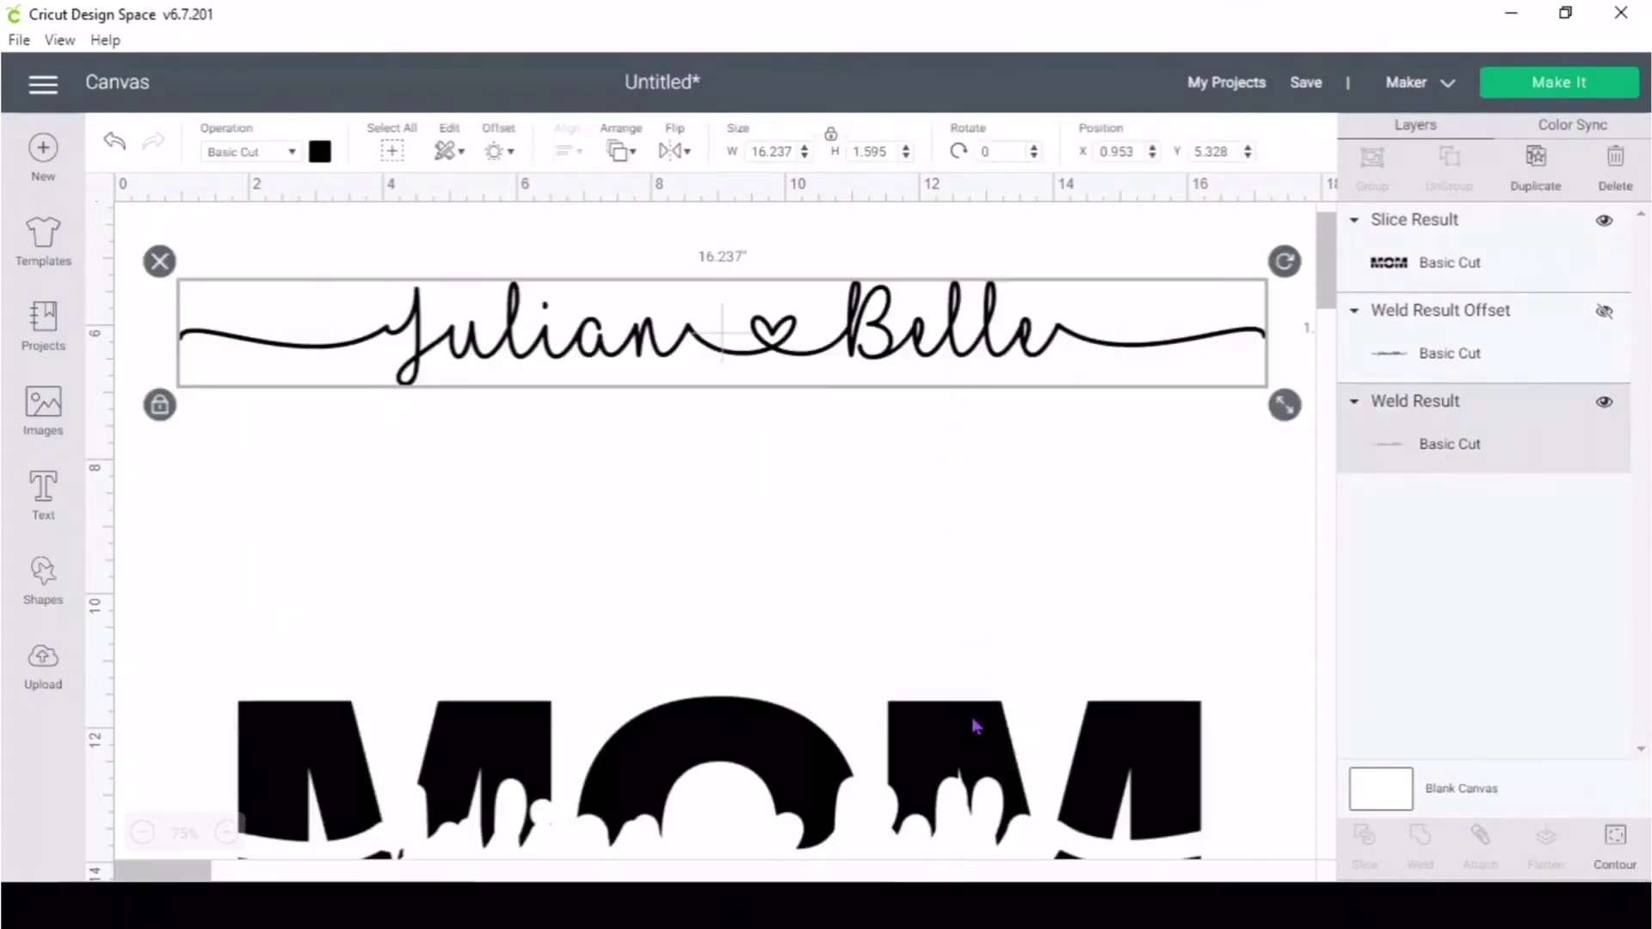
left_click_drag(978, 726, 973, 465)
left_click(941, 317)
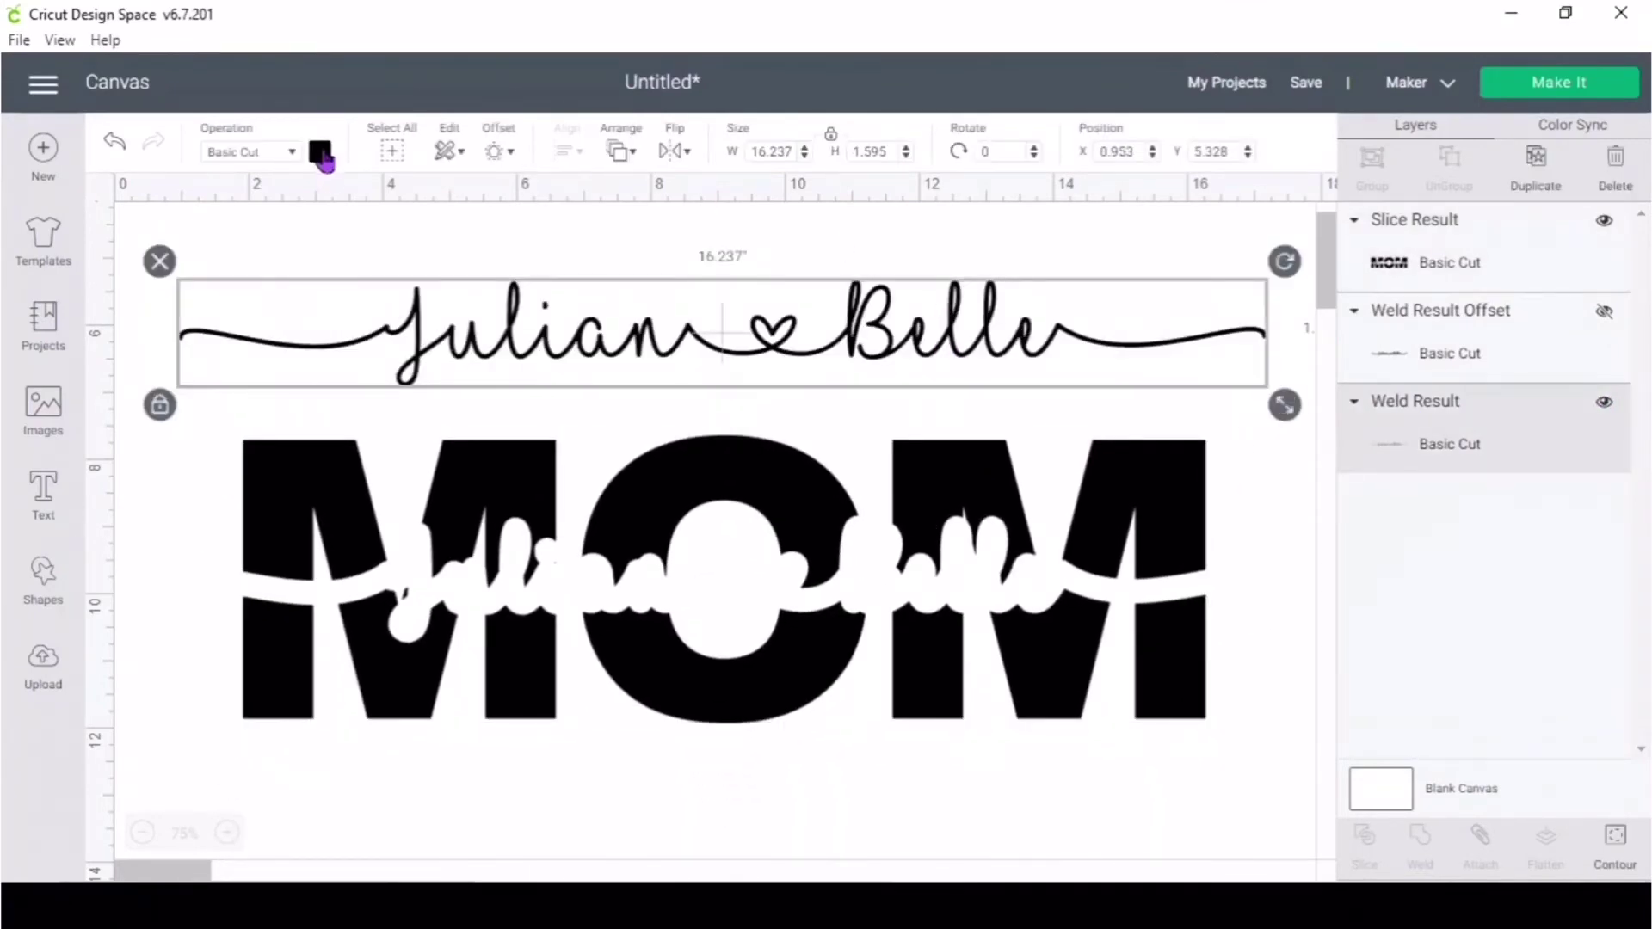
left_click(320, 153)
left_click(375, 327)
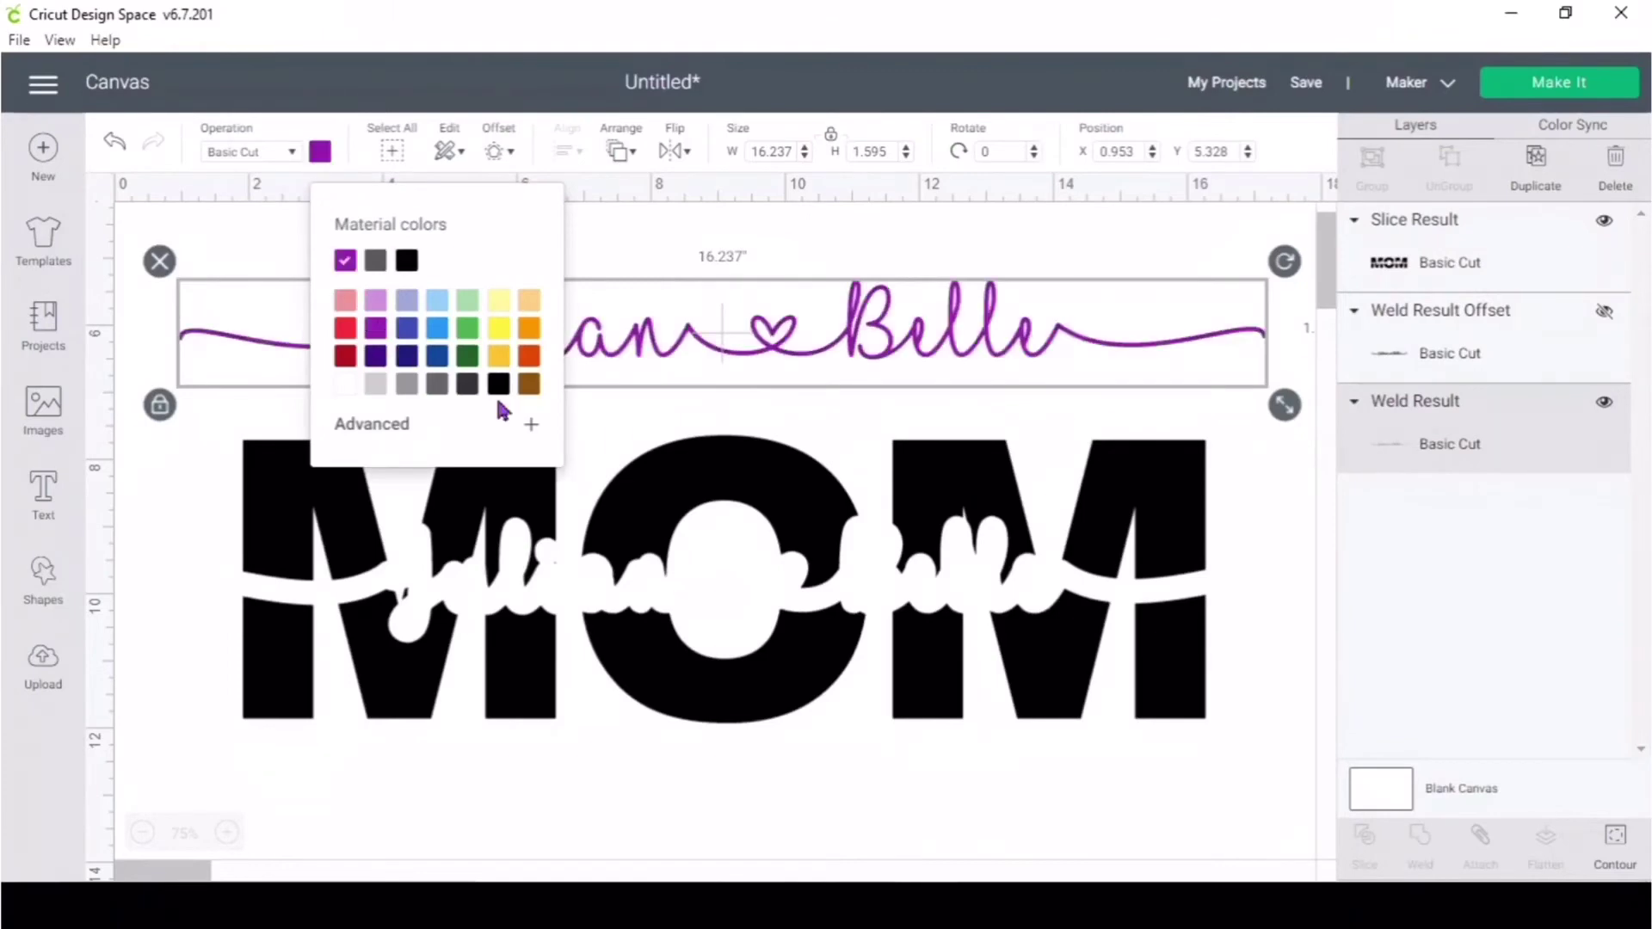
left_click(1124, 357)
- Move the purple name line over MOM and center them on each other
left_click_drag(1101, 336, 1099, 606)
left_click_drag(675, 295, 961, 730)
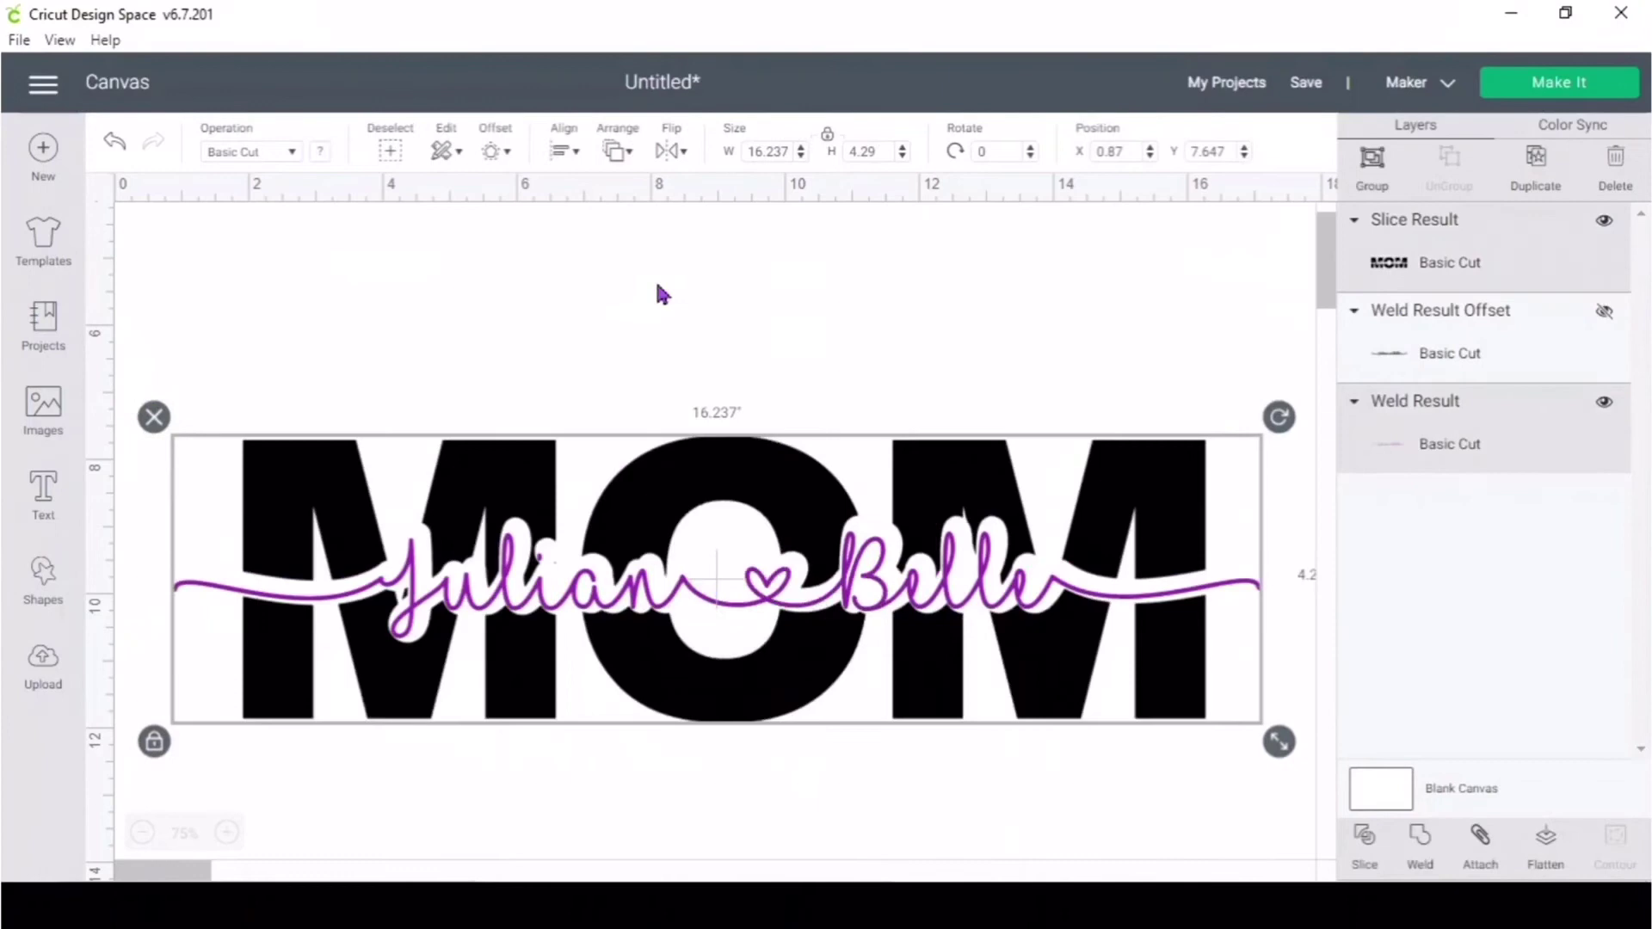
left_click(563, 148)
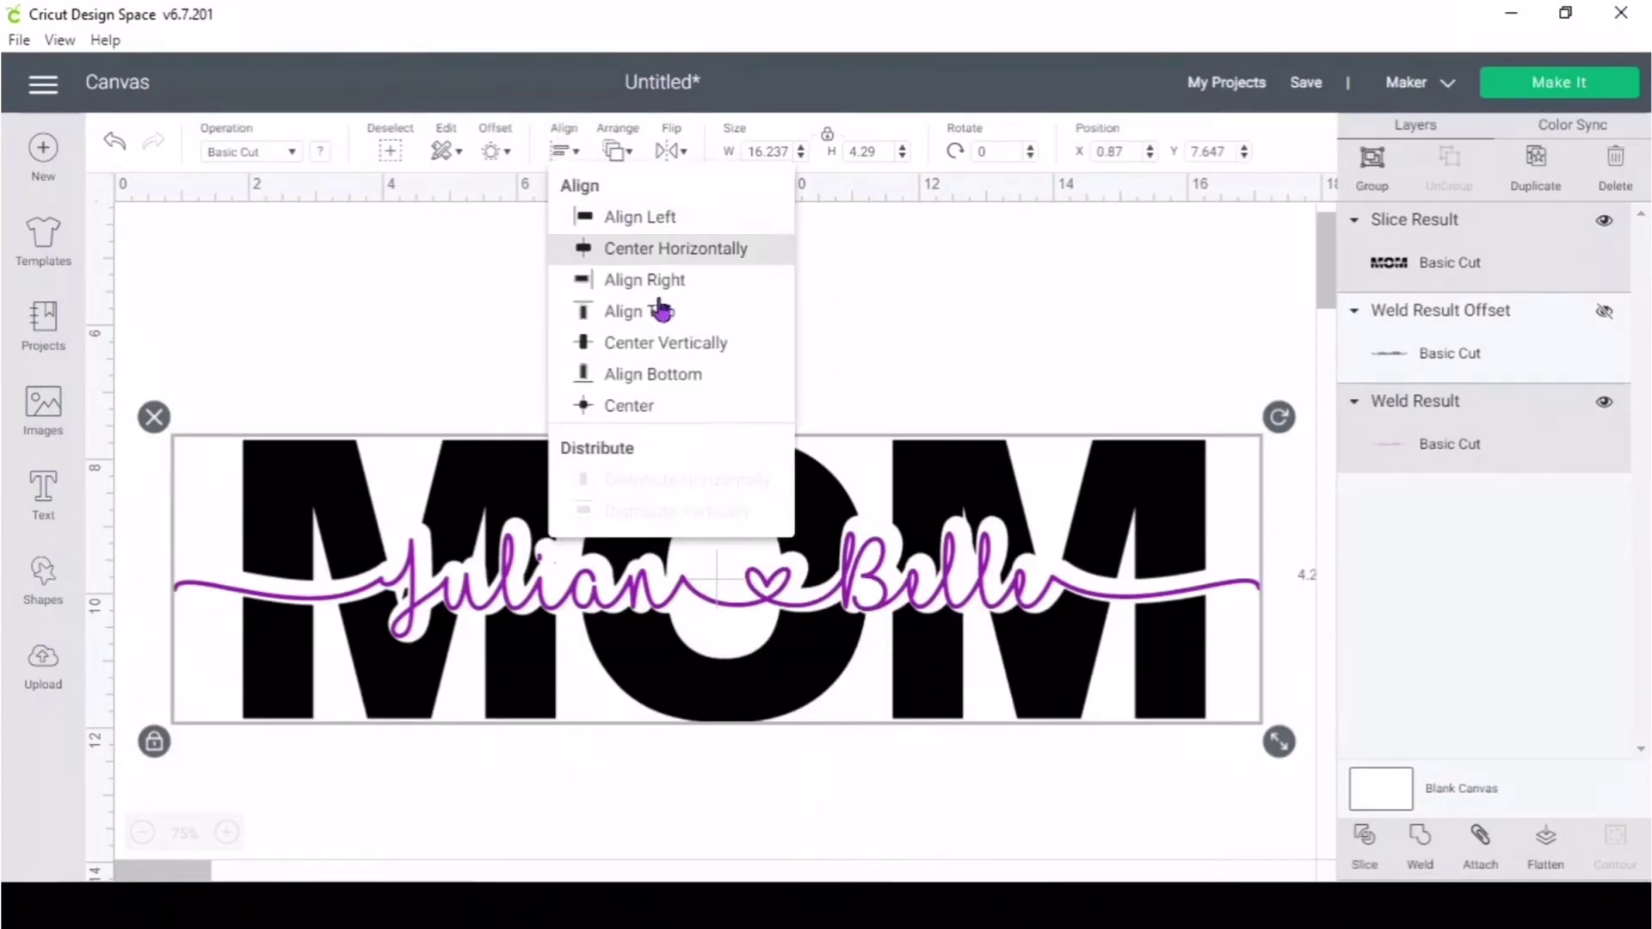
left_click(654, 409)
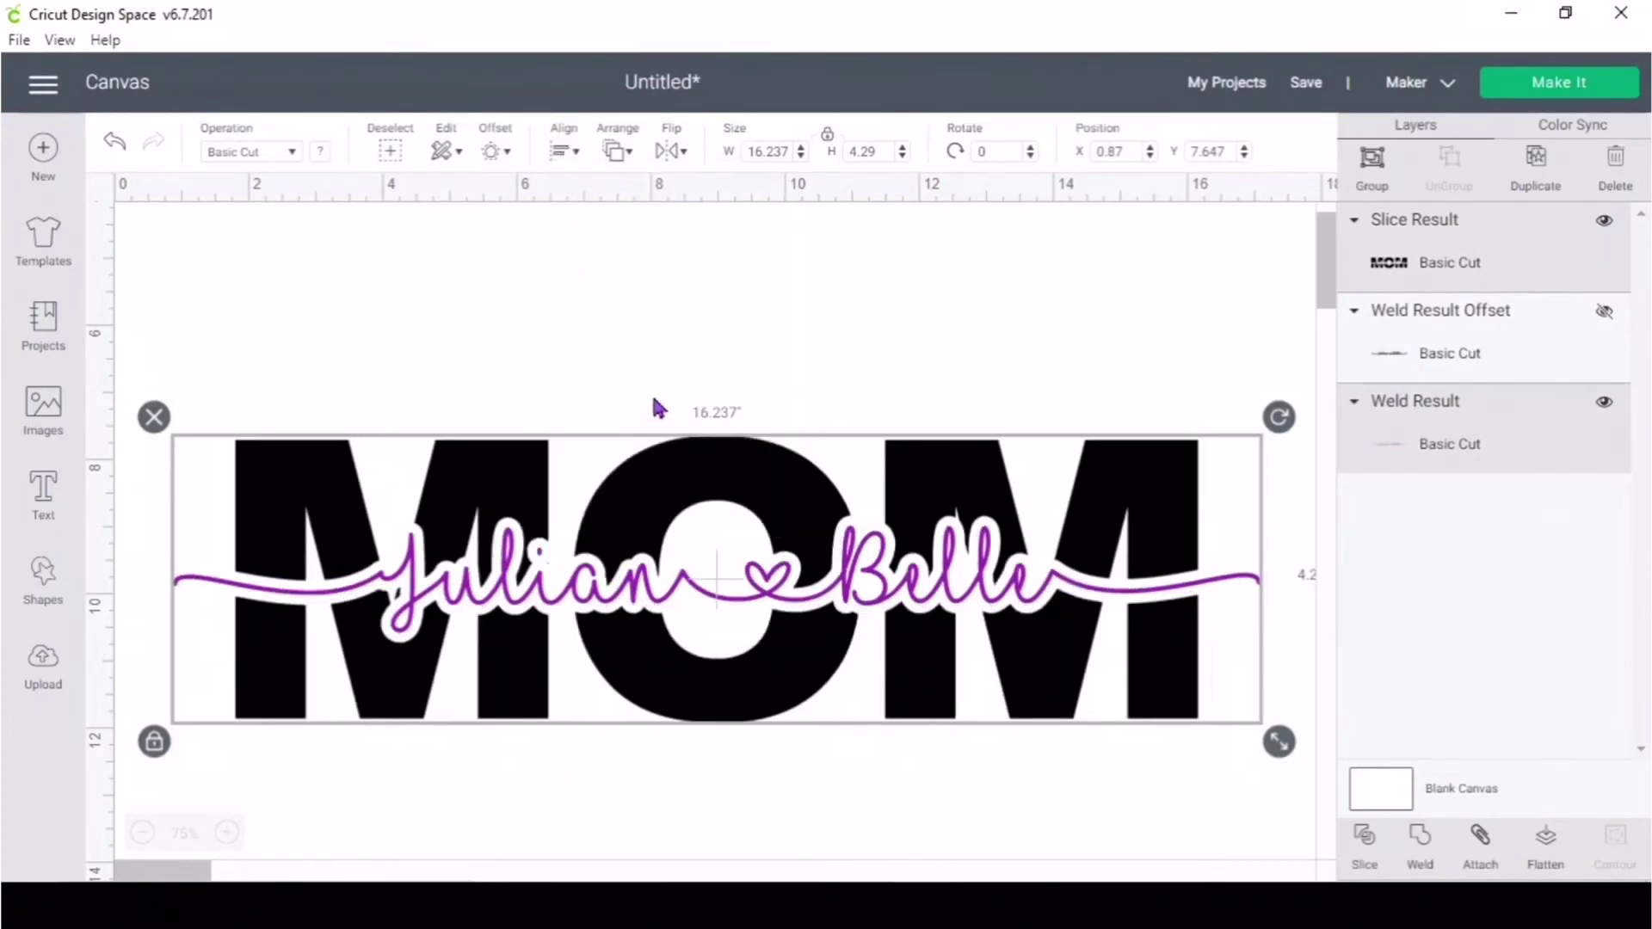
left_click(1194, 230)
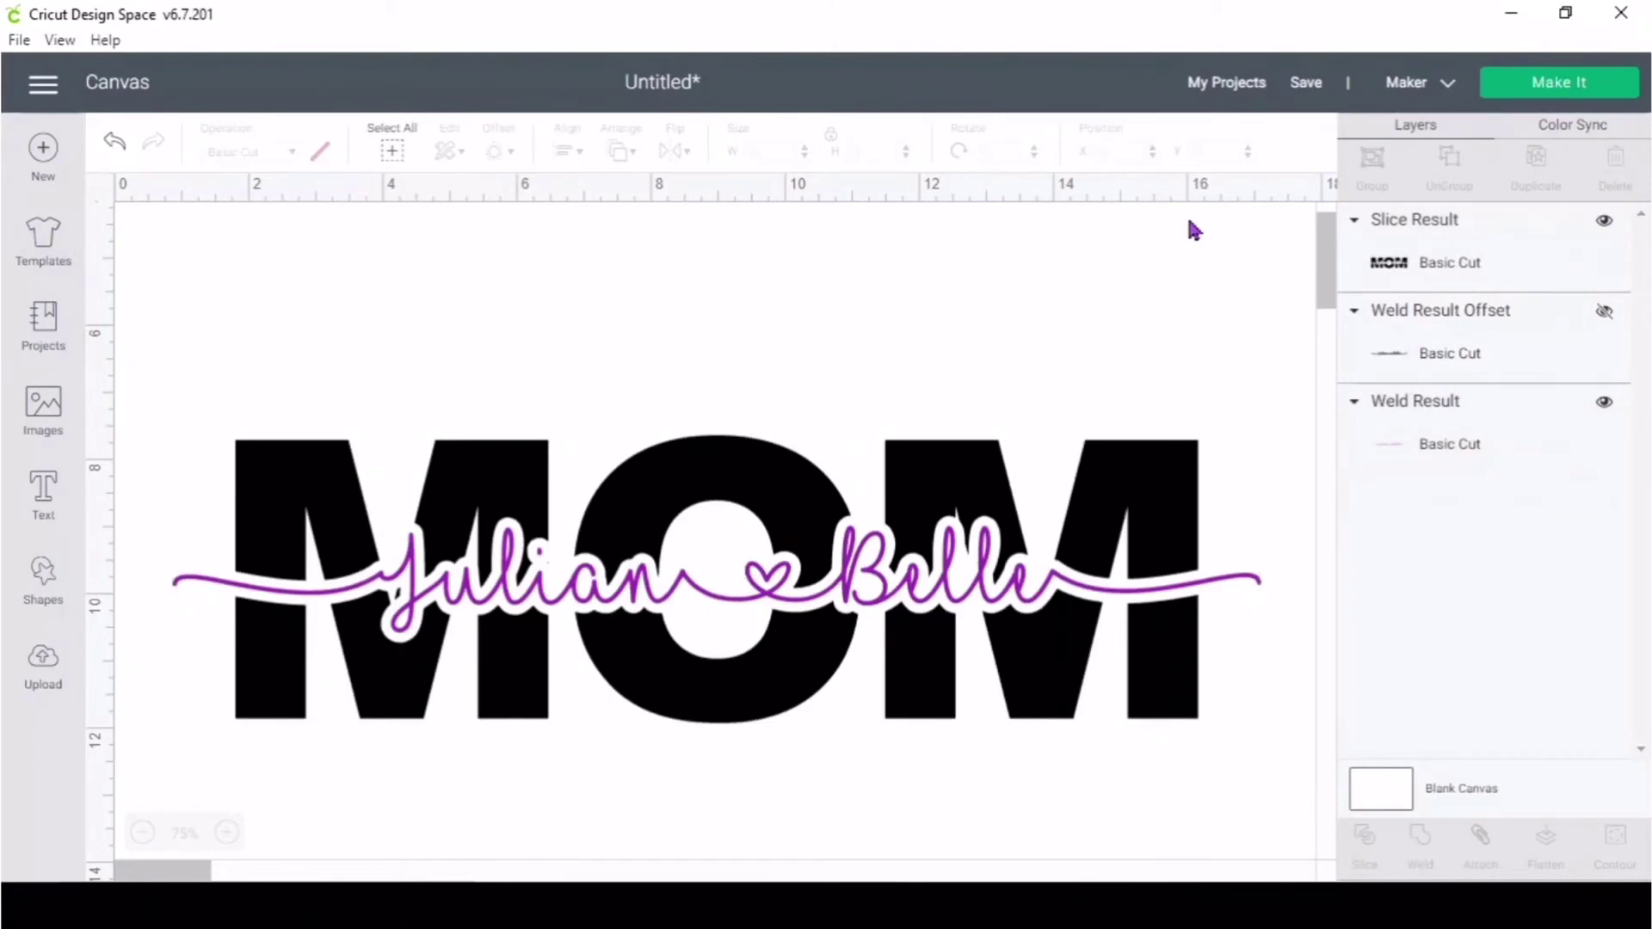
scroll(1083, 255, "down", 1)
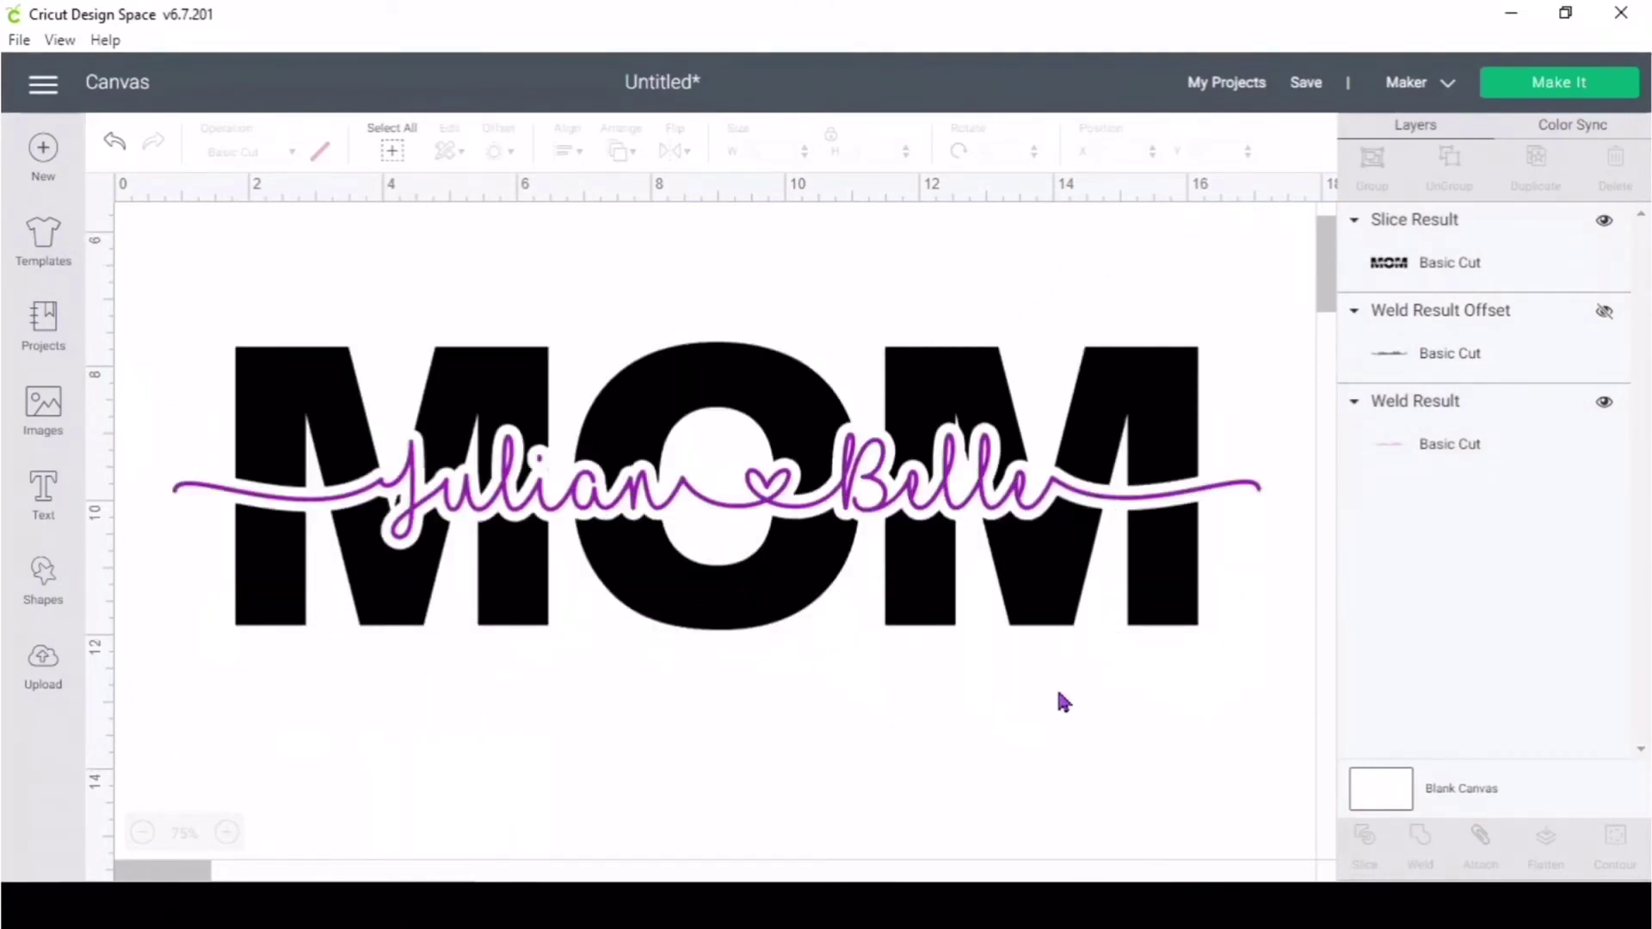
scroll(1064, 702, "down", 1)
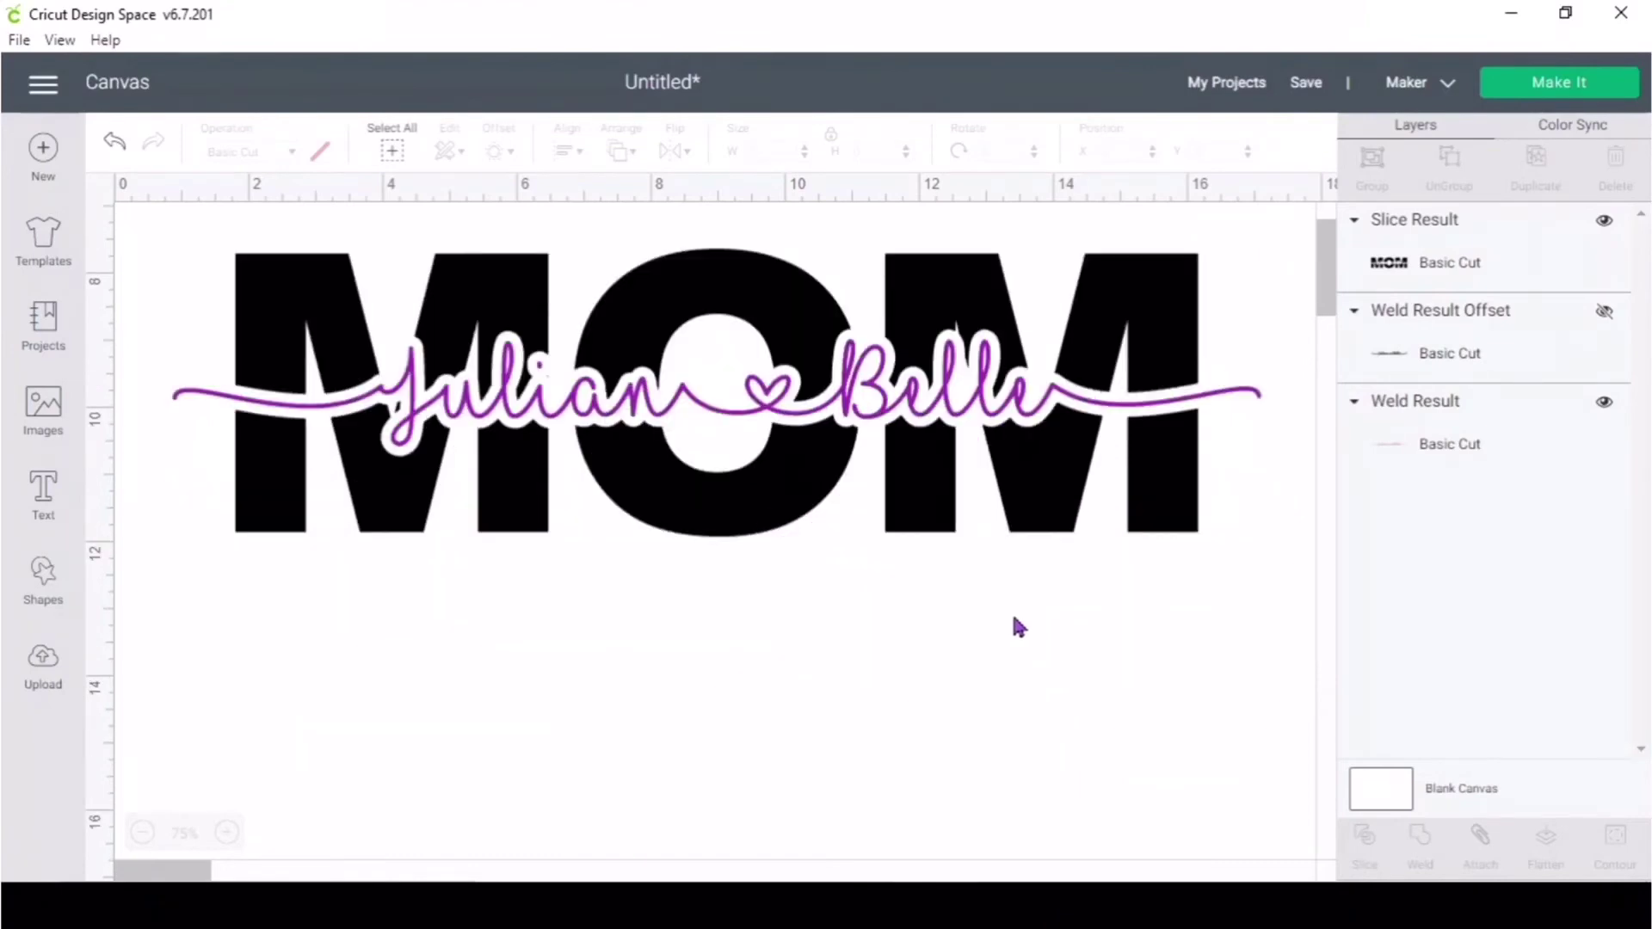
- Add a new 'MOM' text below in the Thyssen J font
left_click(43, 490)
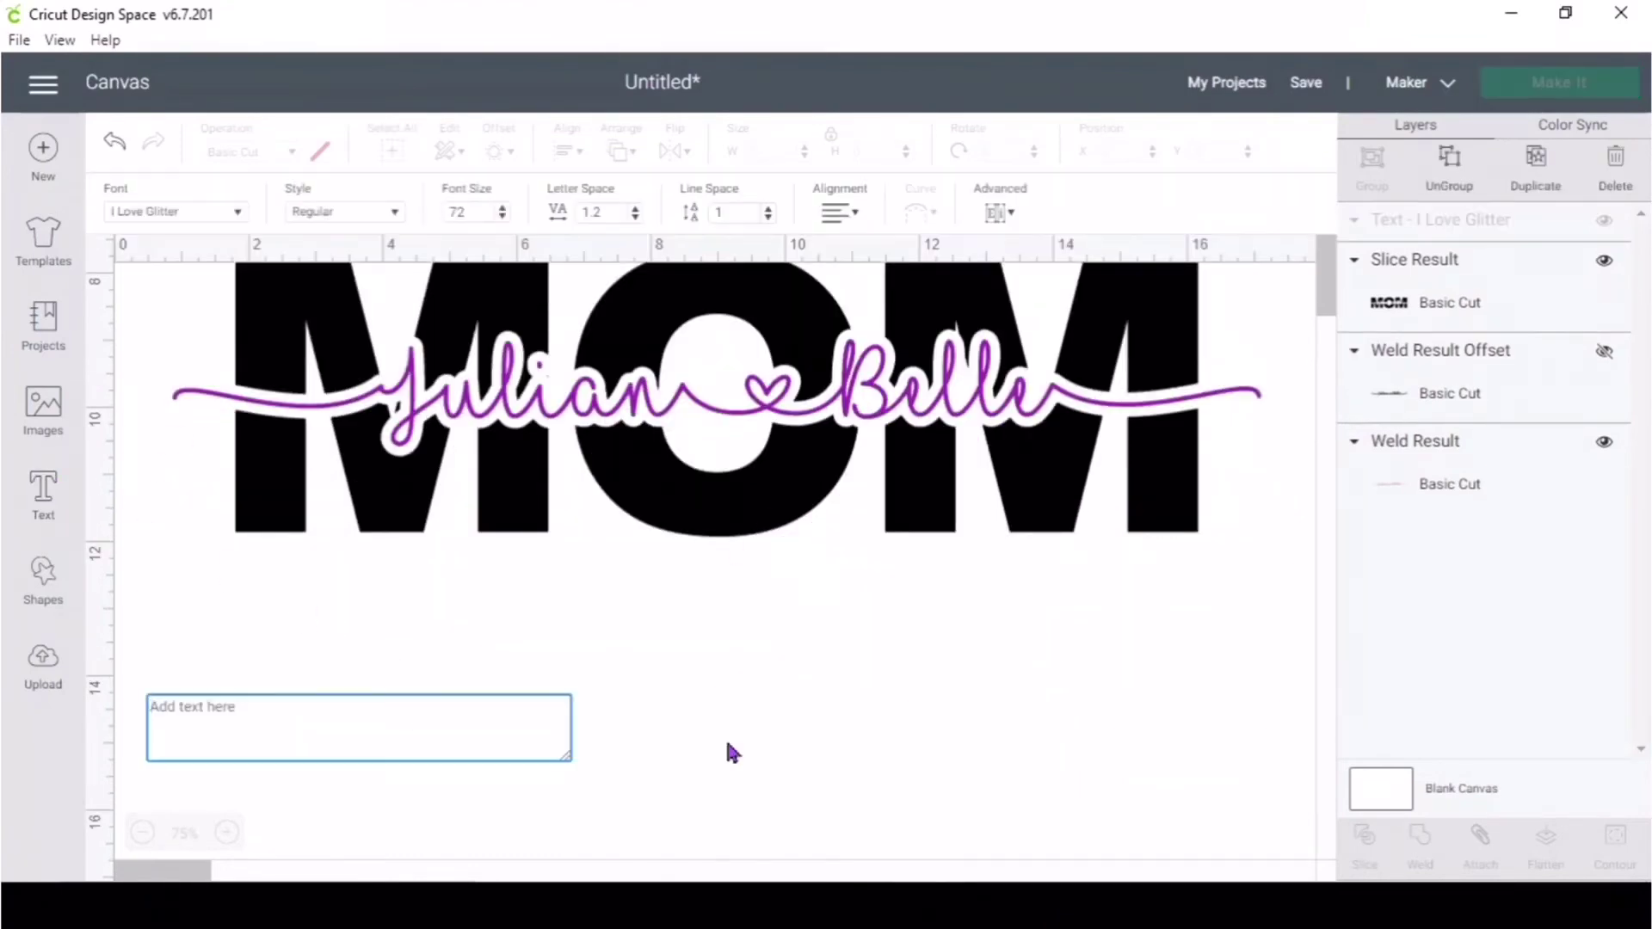
type("MOM")
left_click_drag(191, 302, 507, 731)
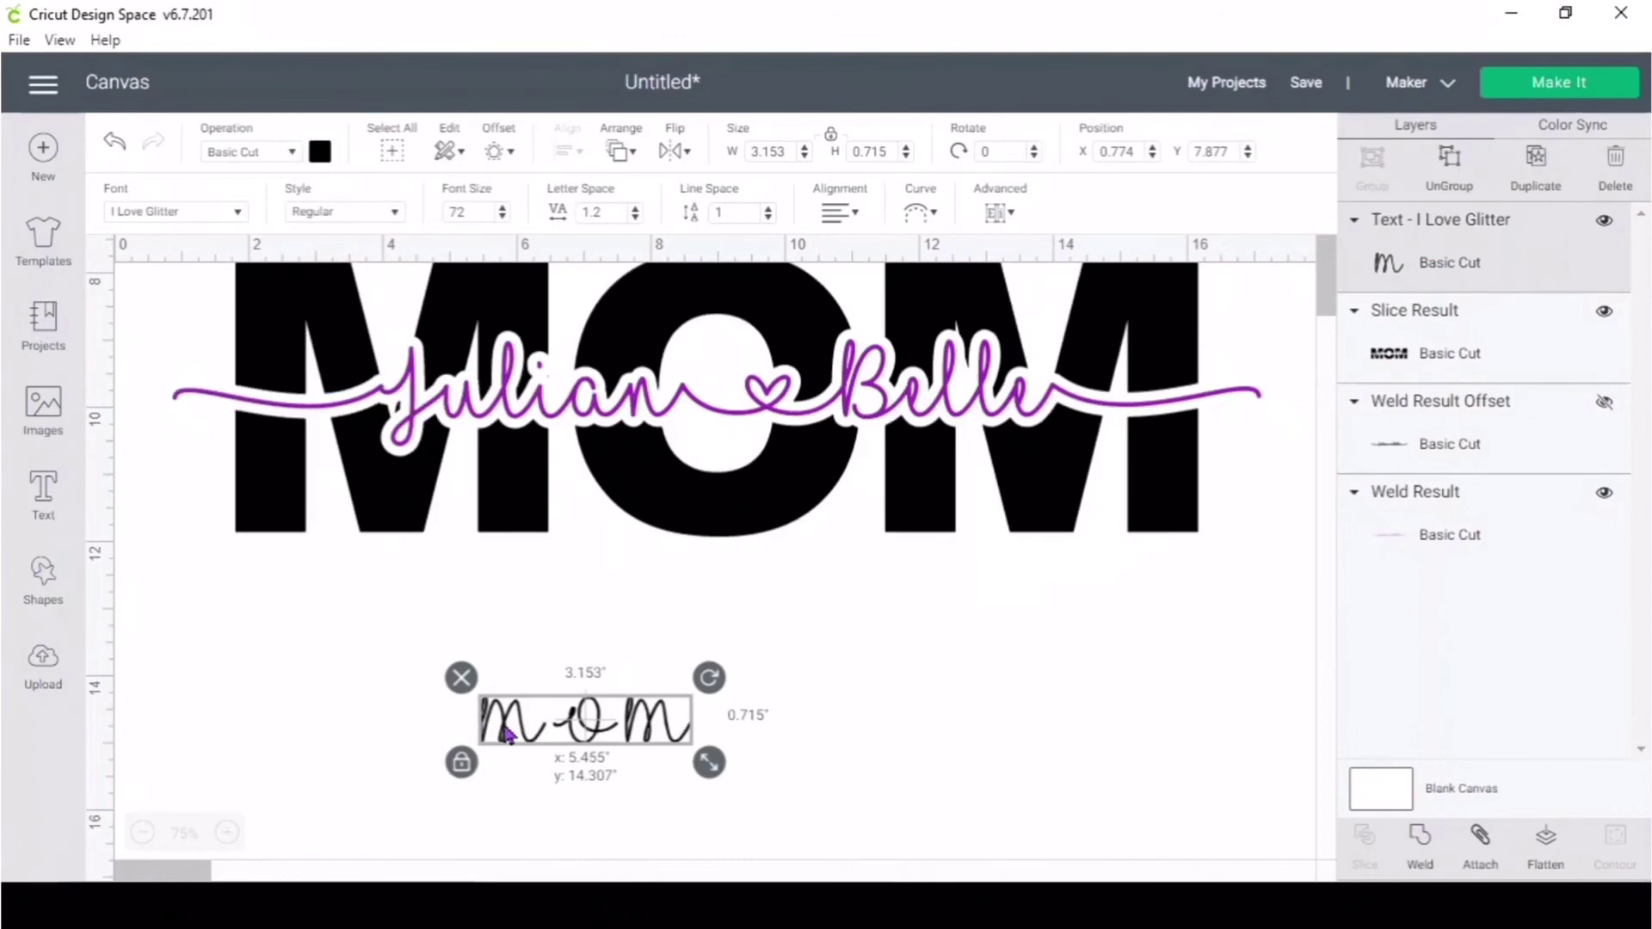
left_click(233, 211)
left_click(1165, 159)
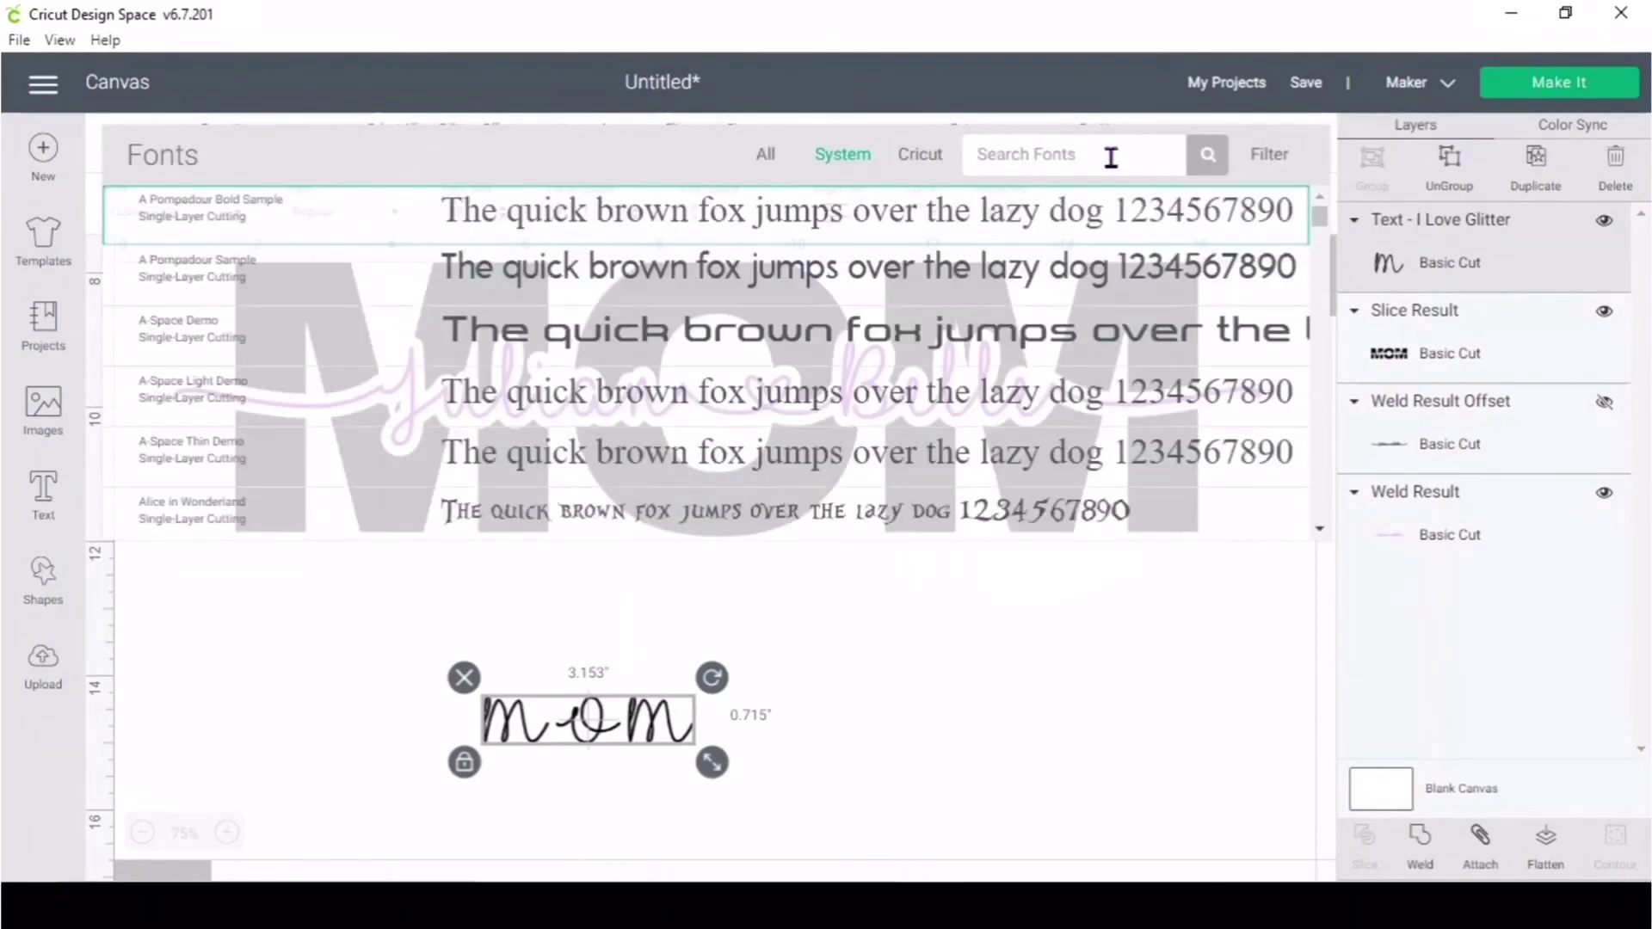
type("THY")
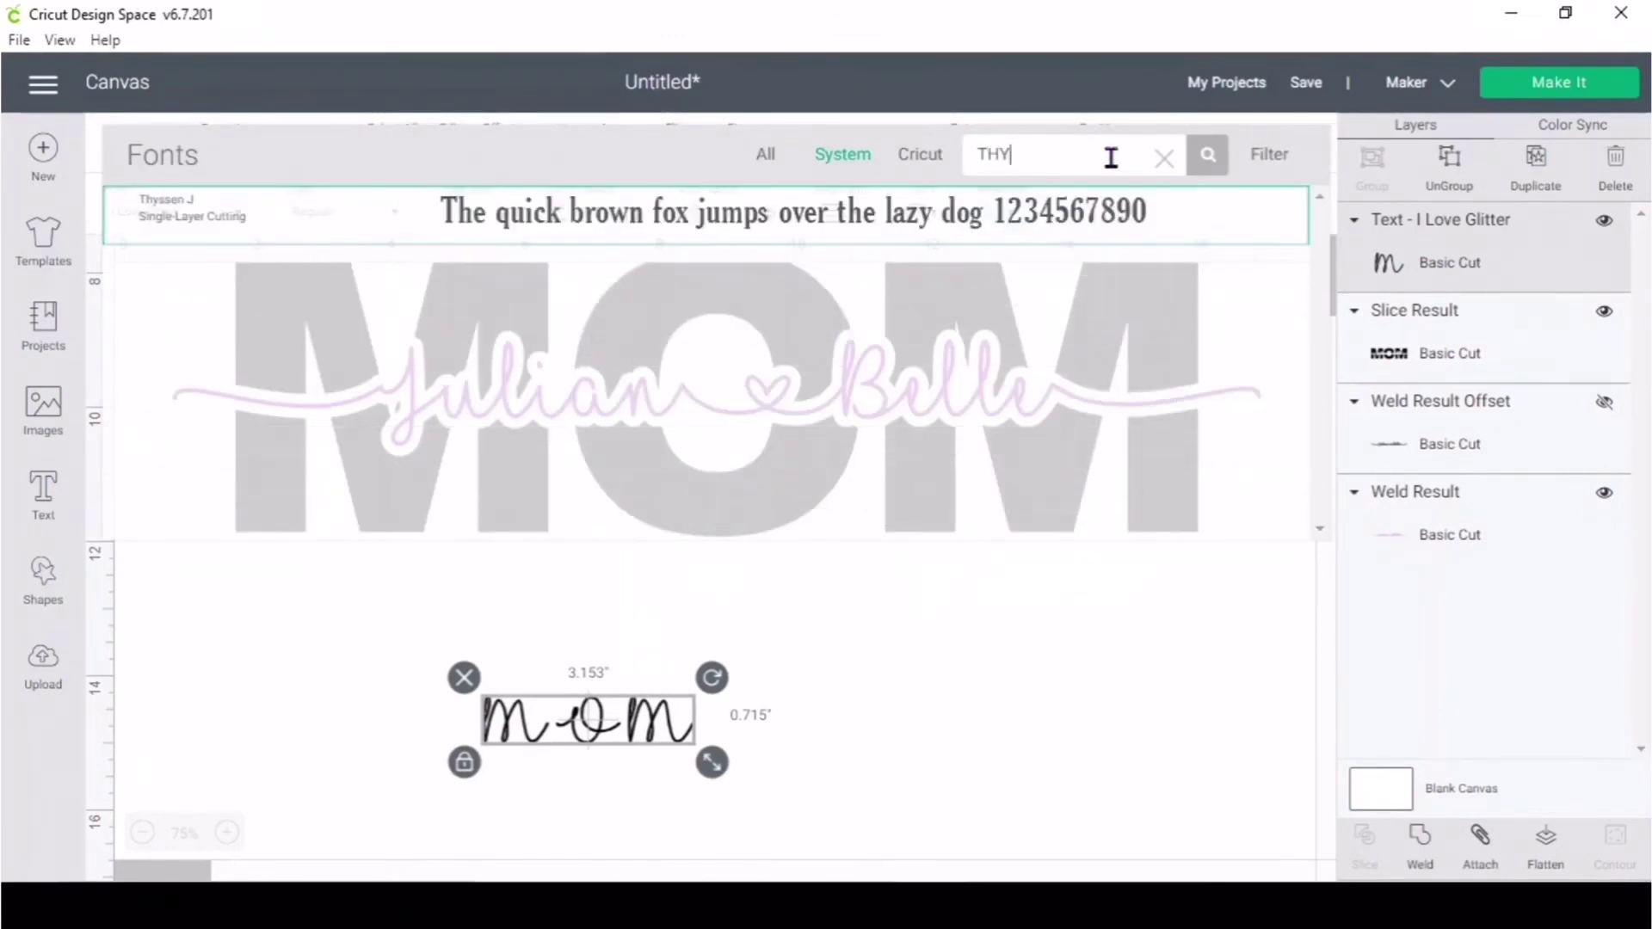
left_click(1030, 220)
- Stretch the serif MOM to about 15 in with -0.1 letter spacing and place the grey offset over it
left_click_drag(629, 727, 1291, 740)
scroll(941, 682, "down", 2)
left_click(314, 740)
left_click_drag(1265, 657, 1166, 734)
left_click(635, 216)
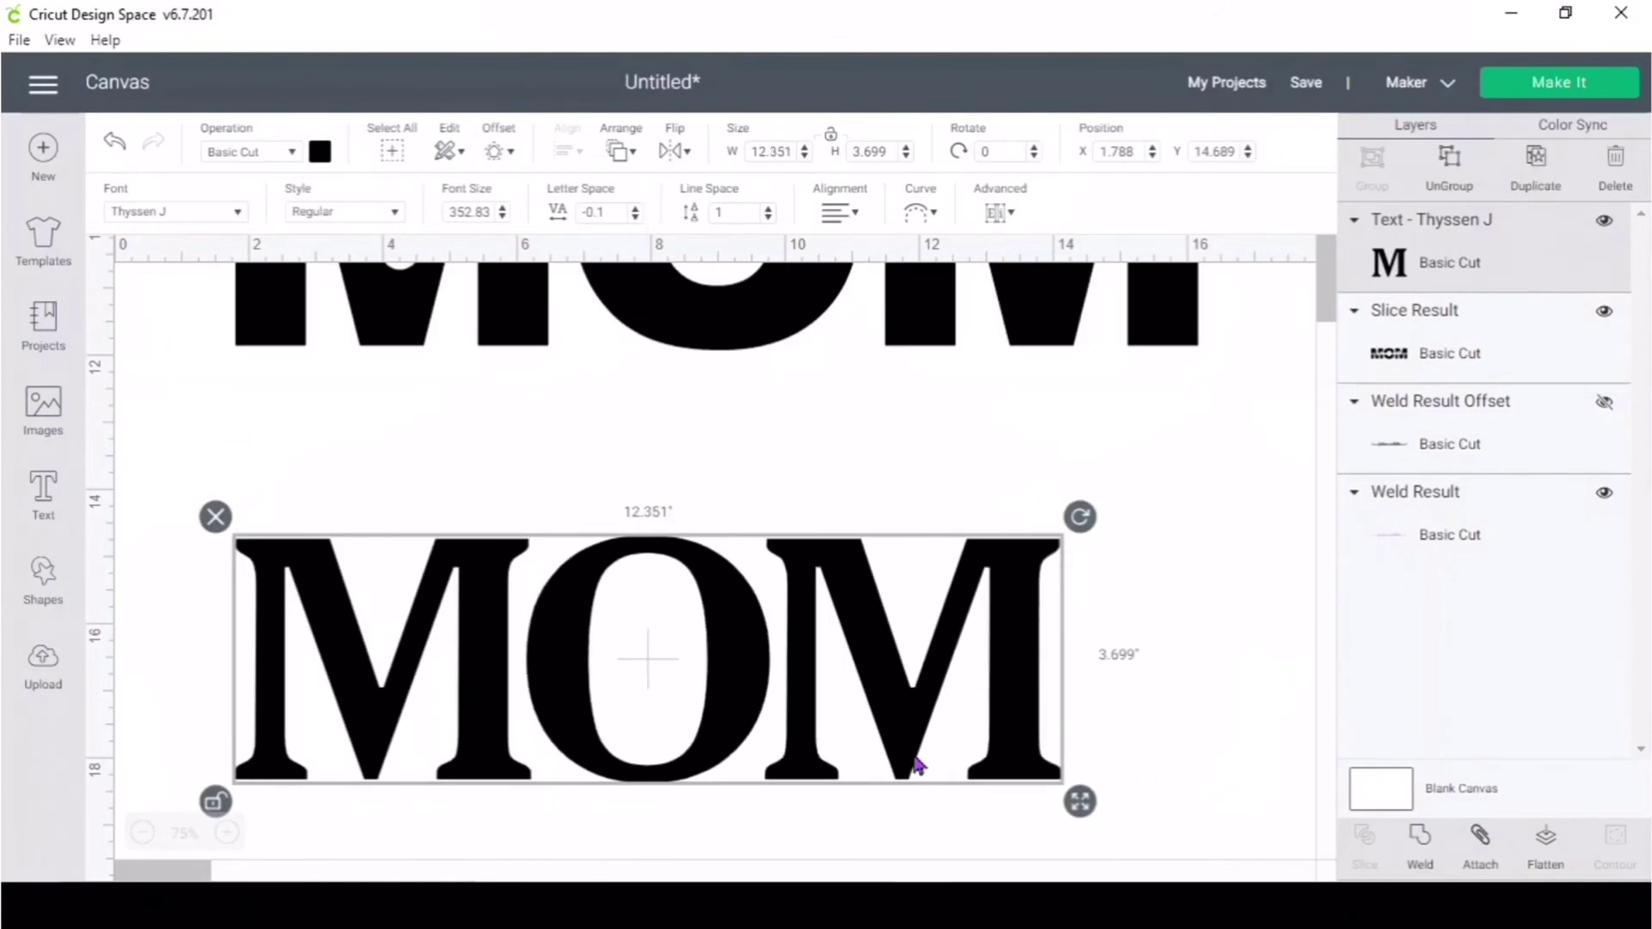
left_click_drag(395, 752, 372, 645)
left_click_drag(1048, 710, 1239, 753)
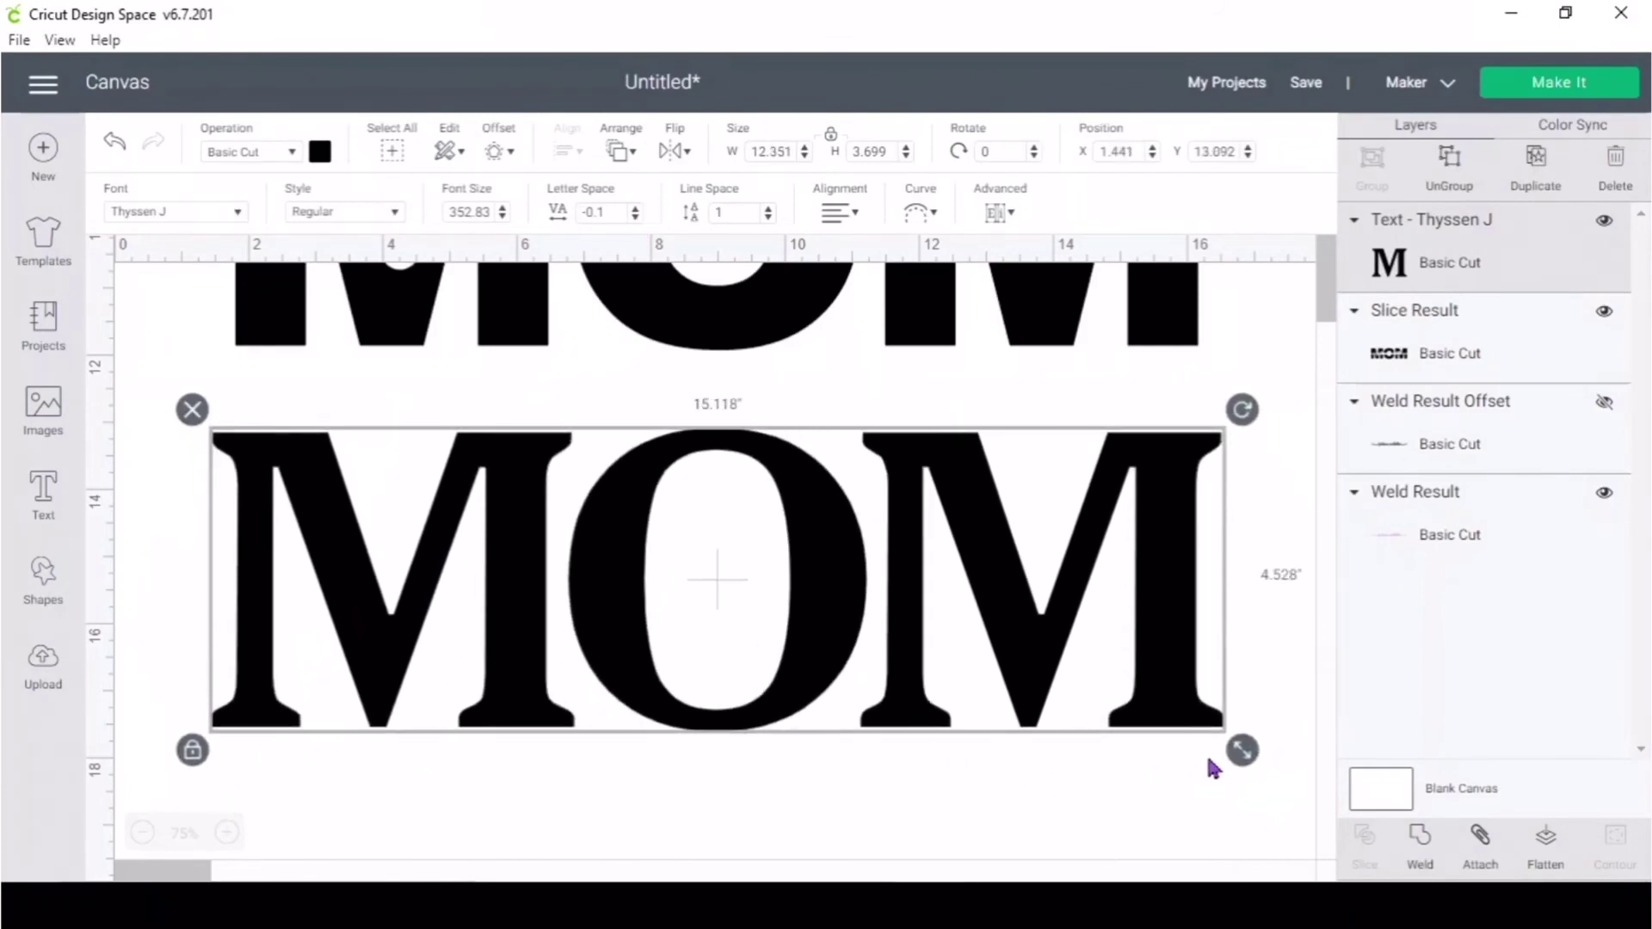
left_click(1605, 402)
left_click_drag(701, 370, 698, 582)
- Center the offset on the serif MOM, slice it, and delete the leftover strips
left_click_drag(1196, 788, 744, 594)
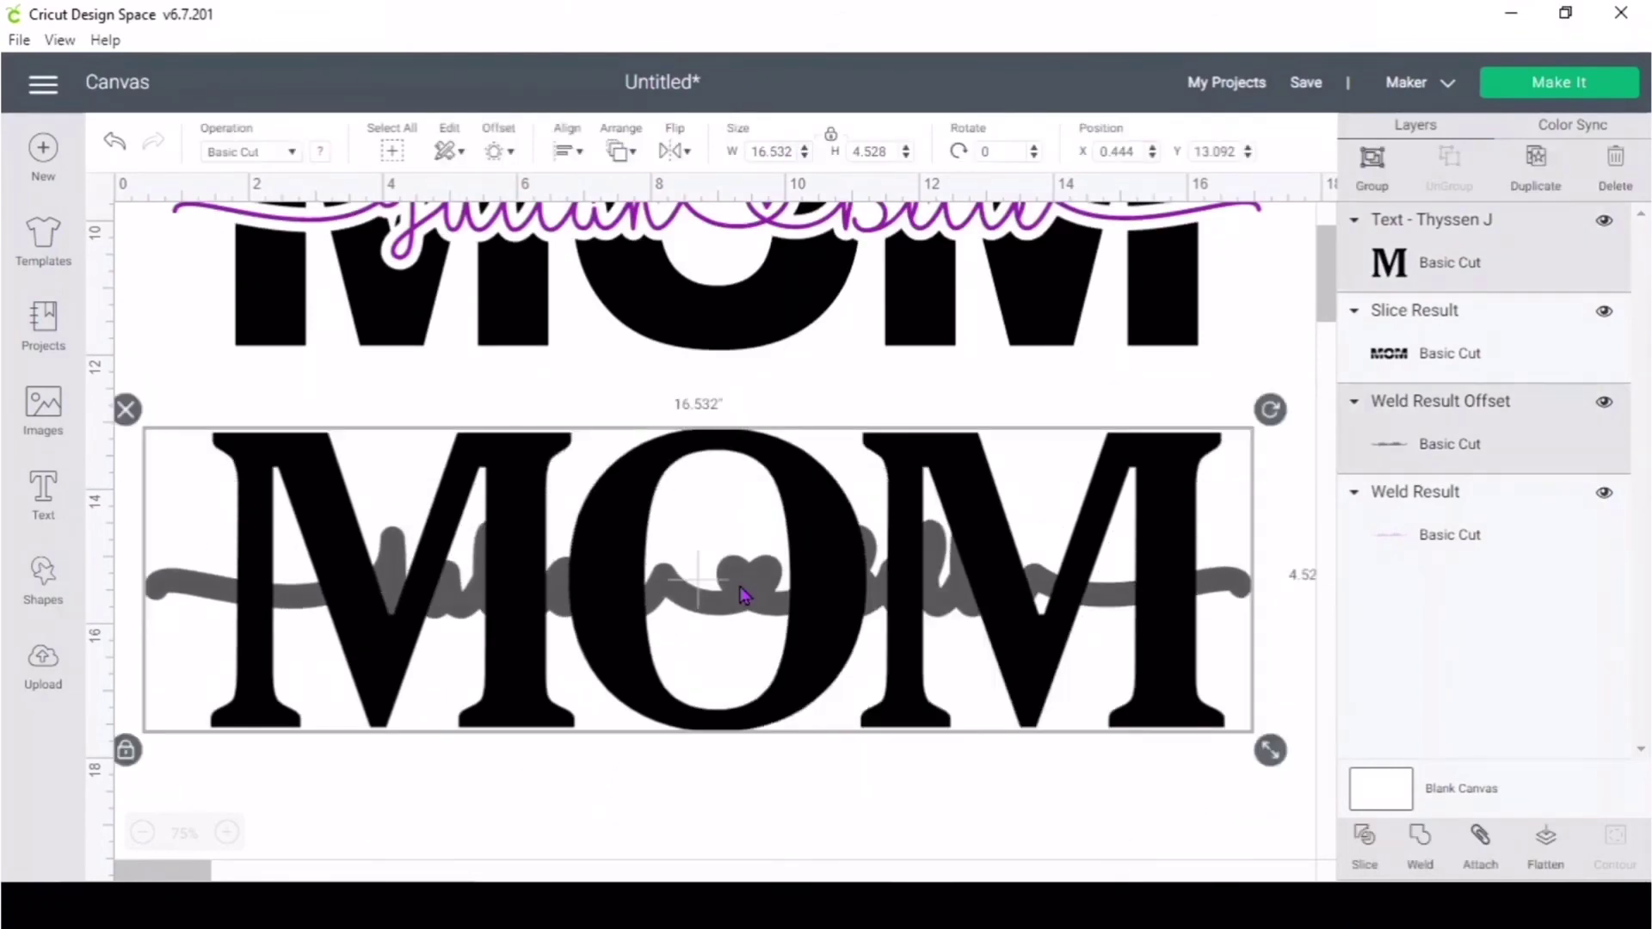
left_click(568, 152)
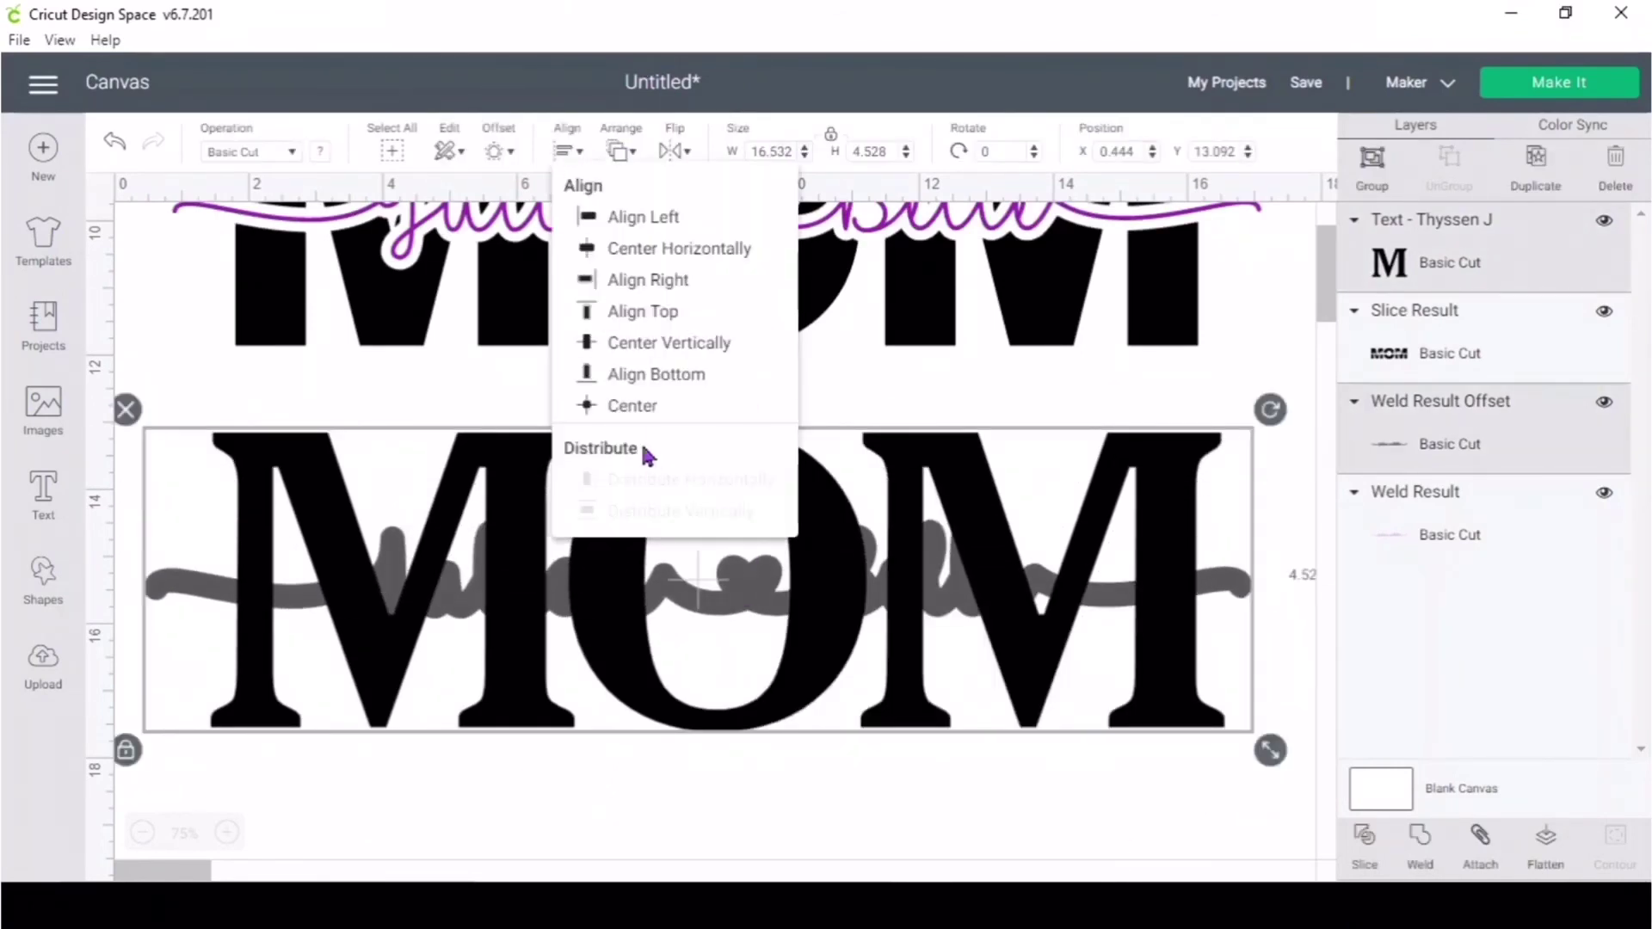
left_click(628, 406)
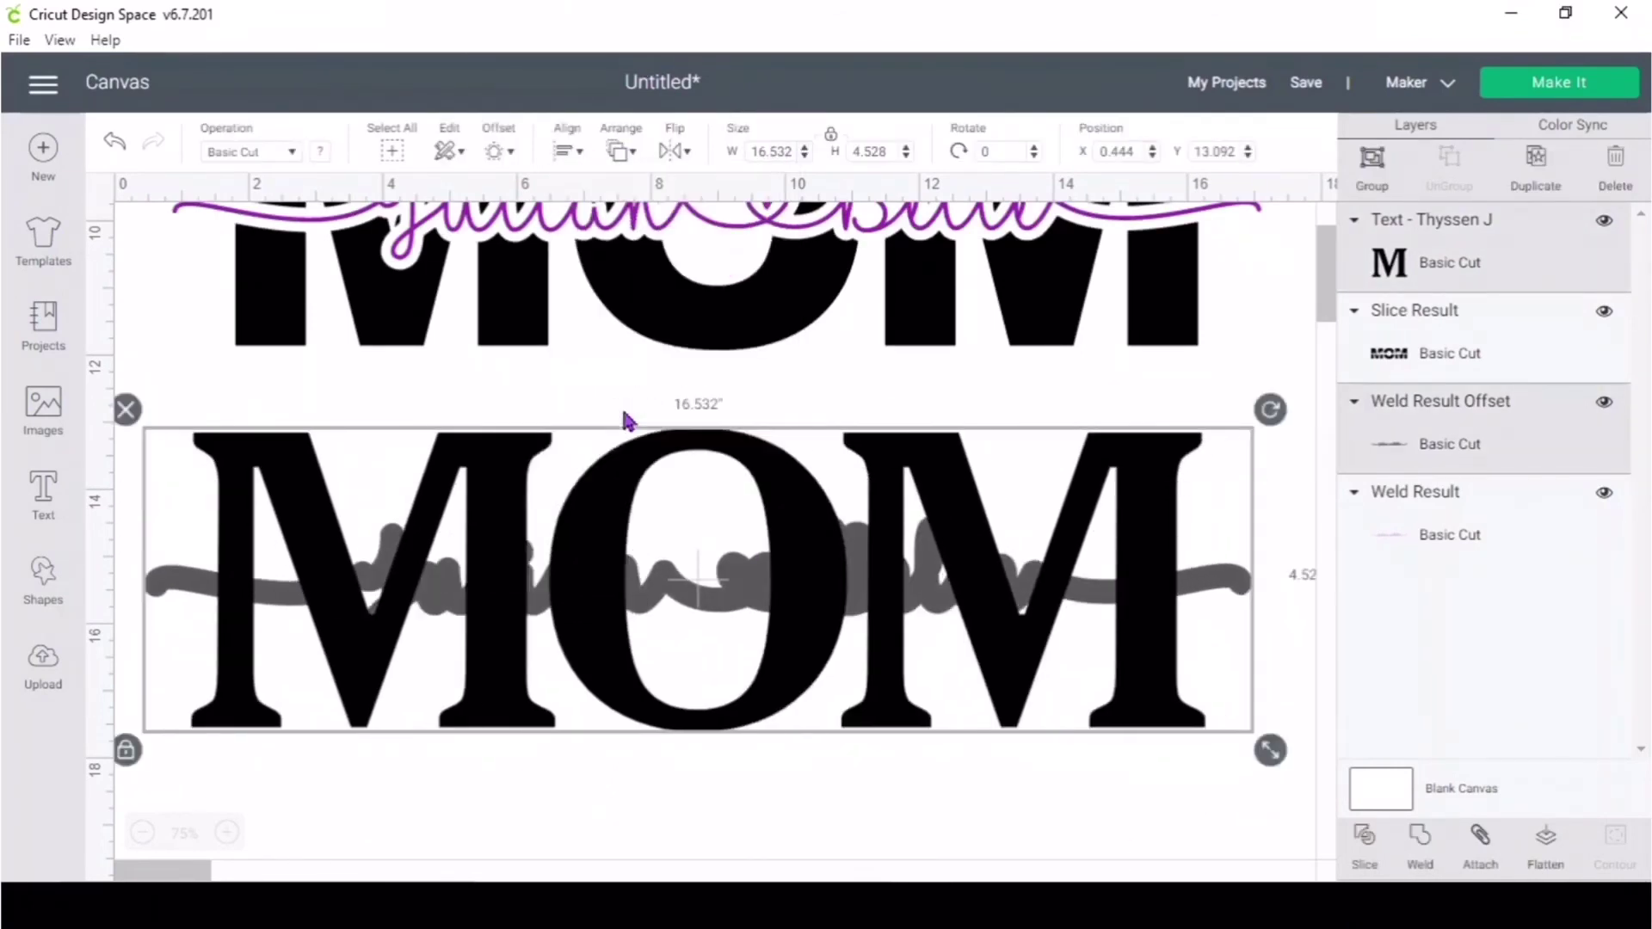
left_click(1368, 852)
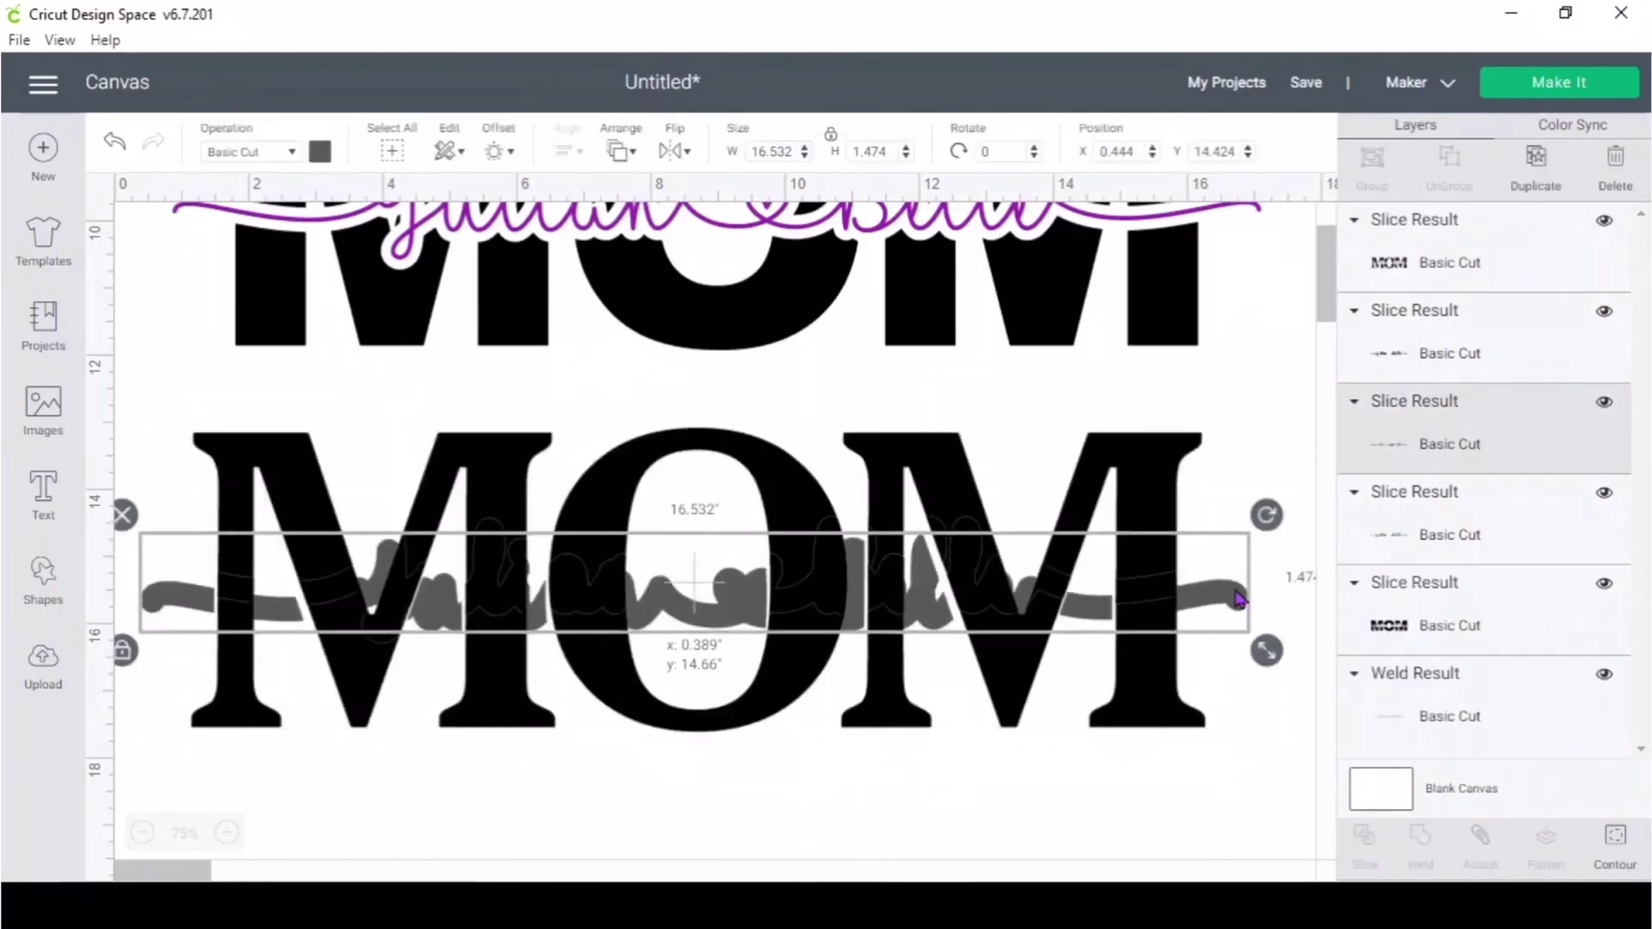
left_click_drag(1240, 600, 1240, 826)
key("Delete")
left_click_drag(487, 608, 487, 870)
left_click_drag(234, 476, 947, 624)
left_click(196, 489)
left_click_drag(675, 734, 694, 465)
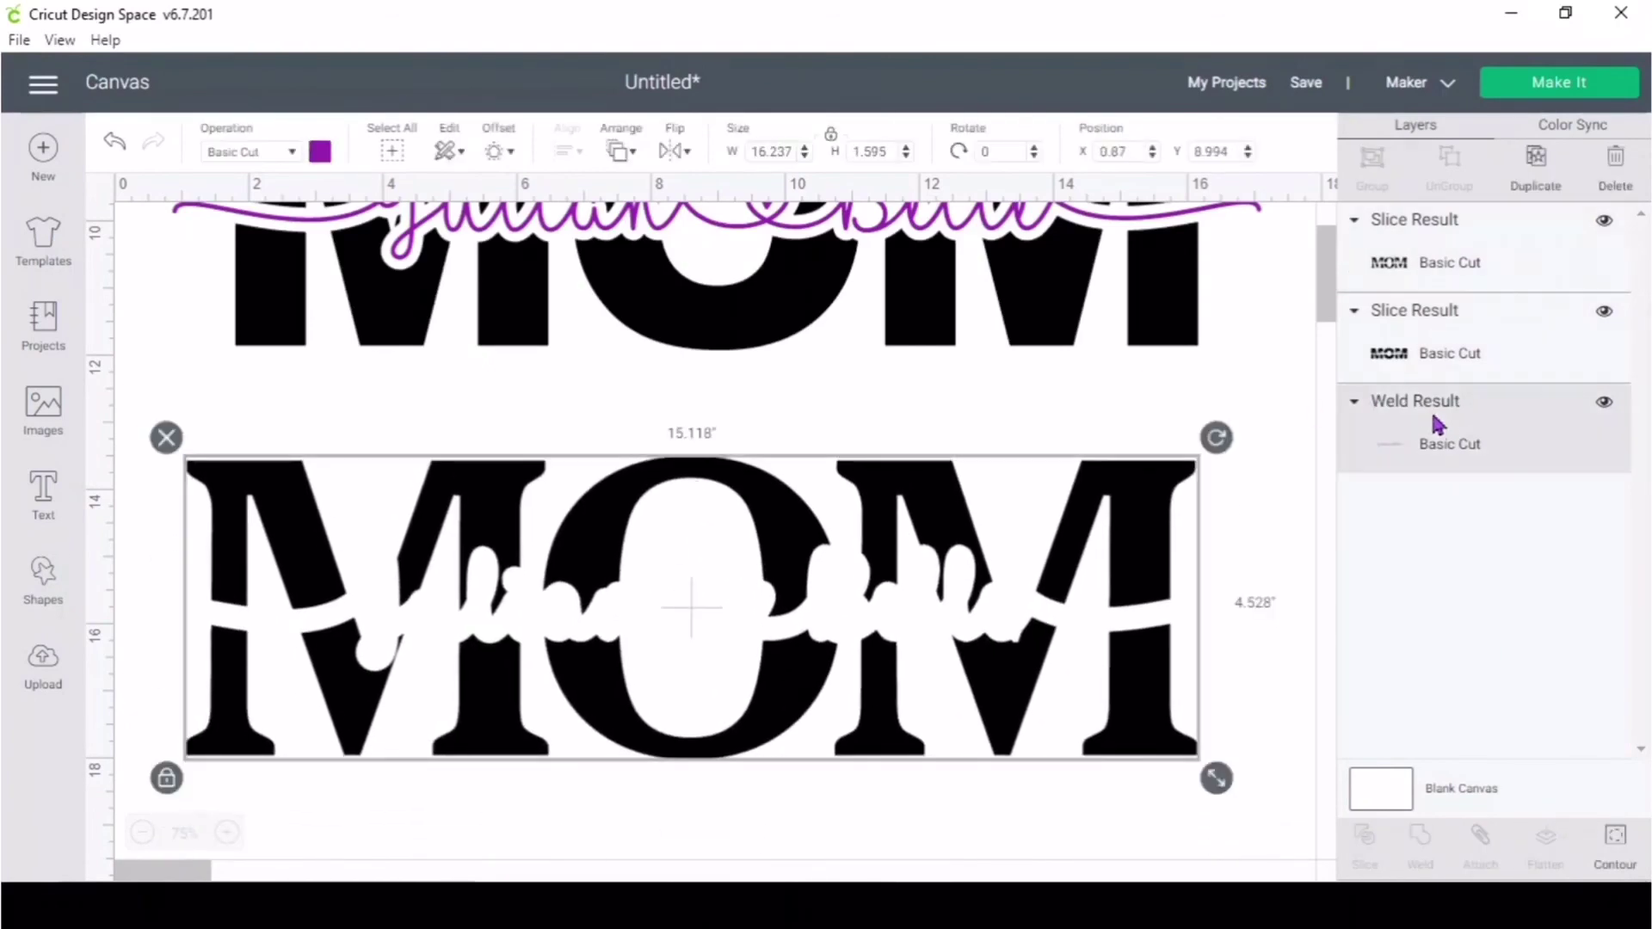
- Duplicate the purple name line and center it in the serif MOM's cut-out
left_click(1536, 159)
left_click_drag(1202, 356, 1145, 796)
left_click(568, 151)
left_click(680, 395)
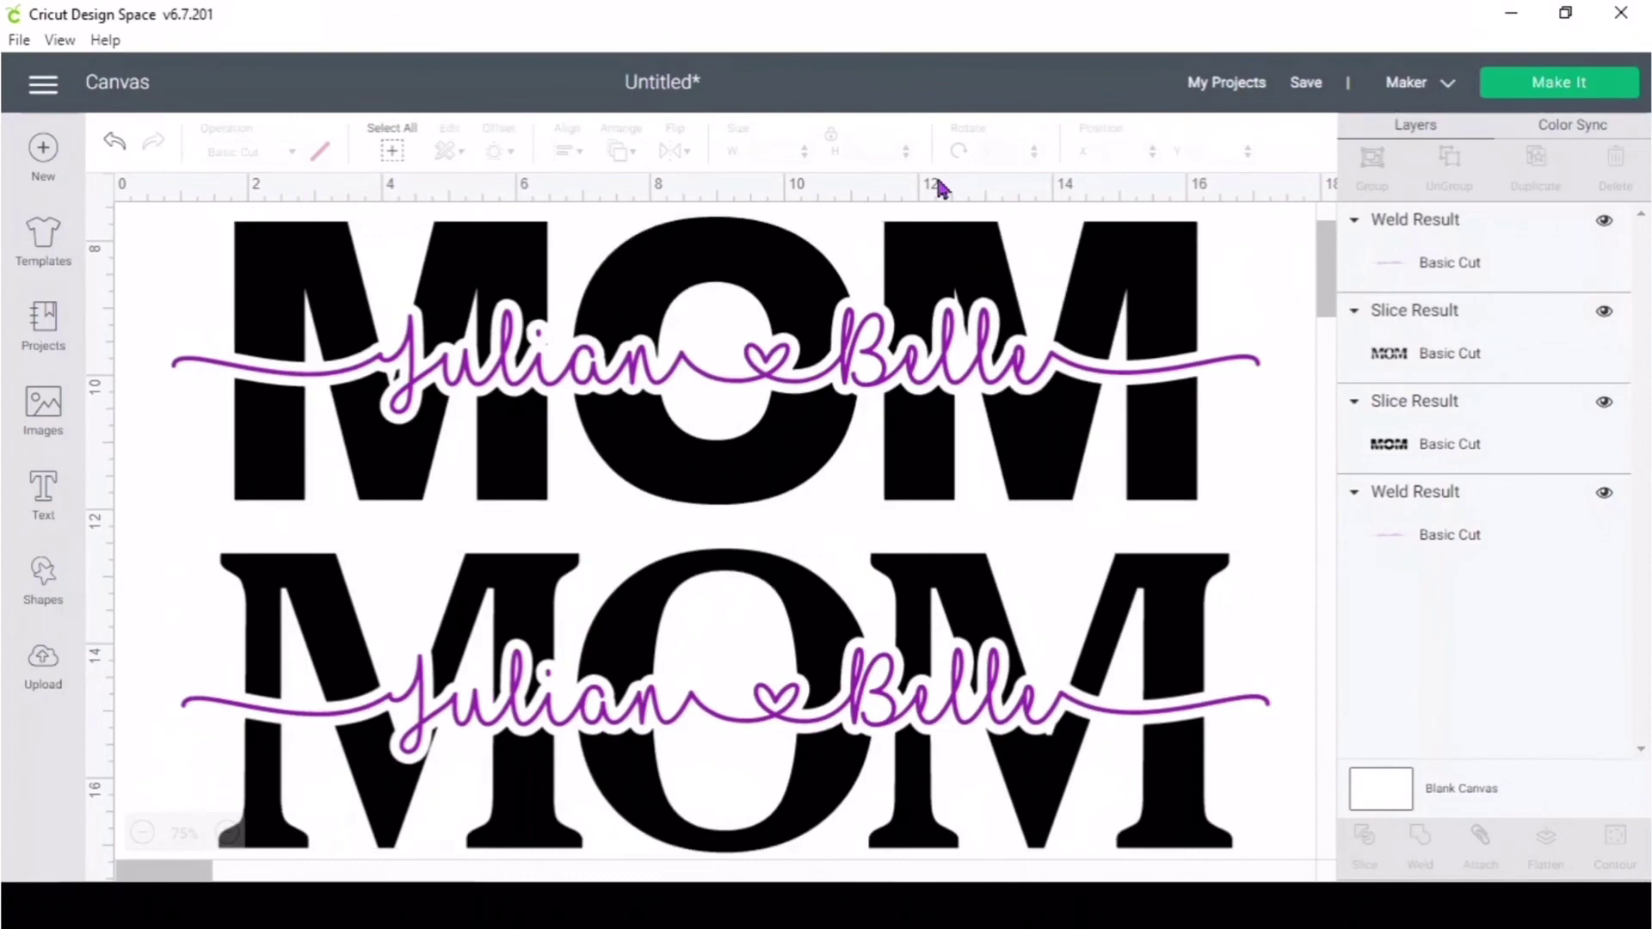